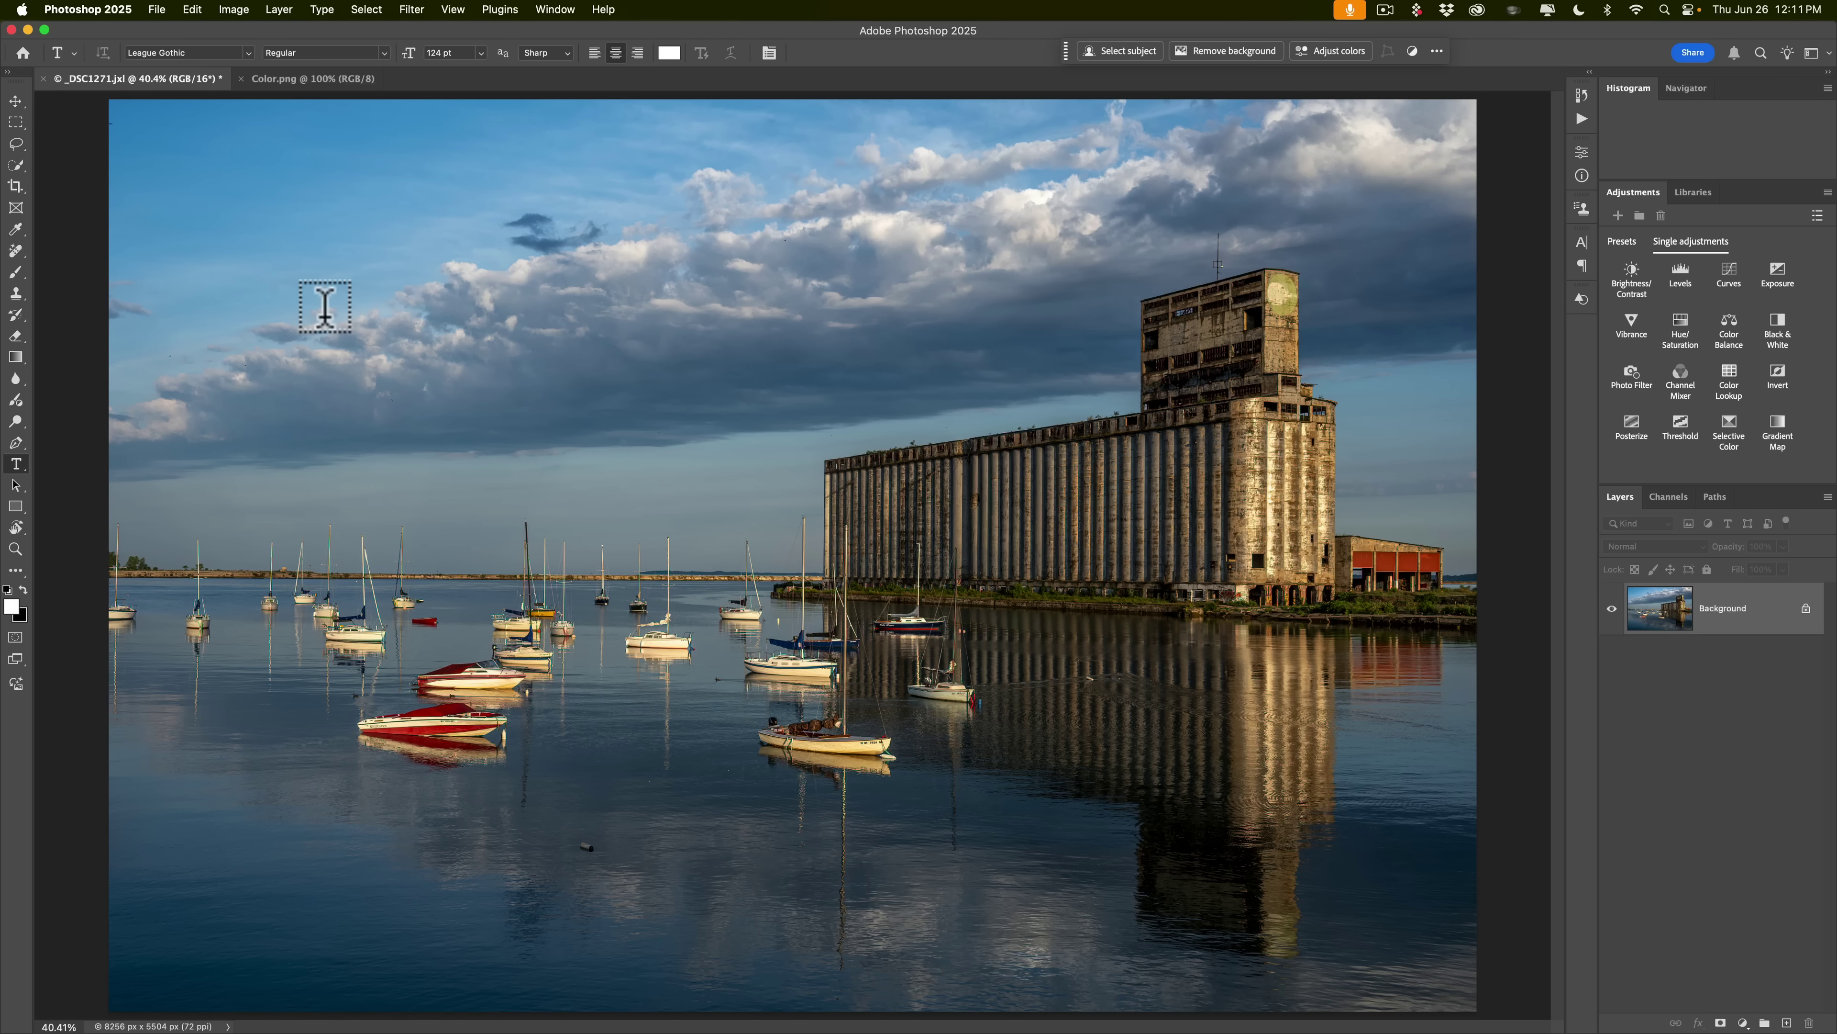
Step: Type a two-line title in the sky: 'Buffalo's Historic' over 'Grain Elevators'
key("t")
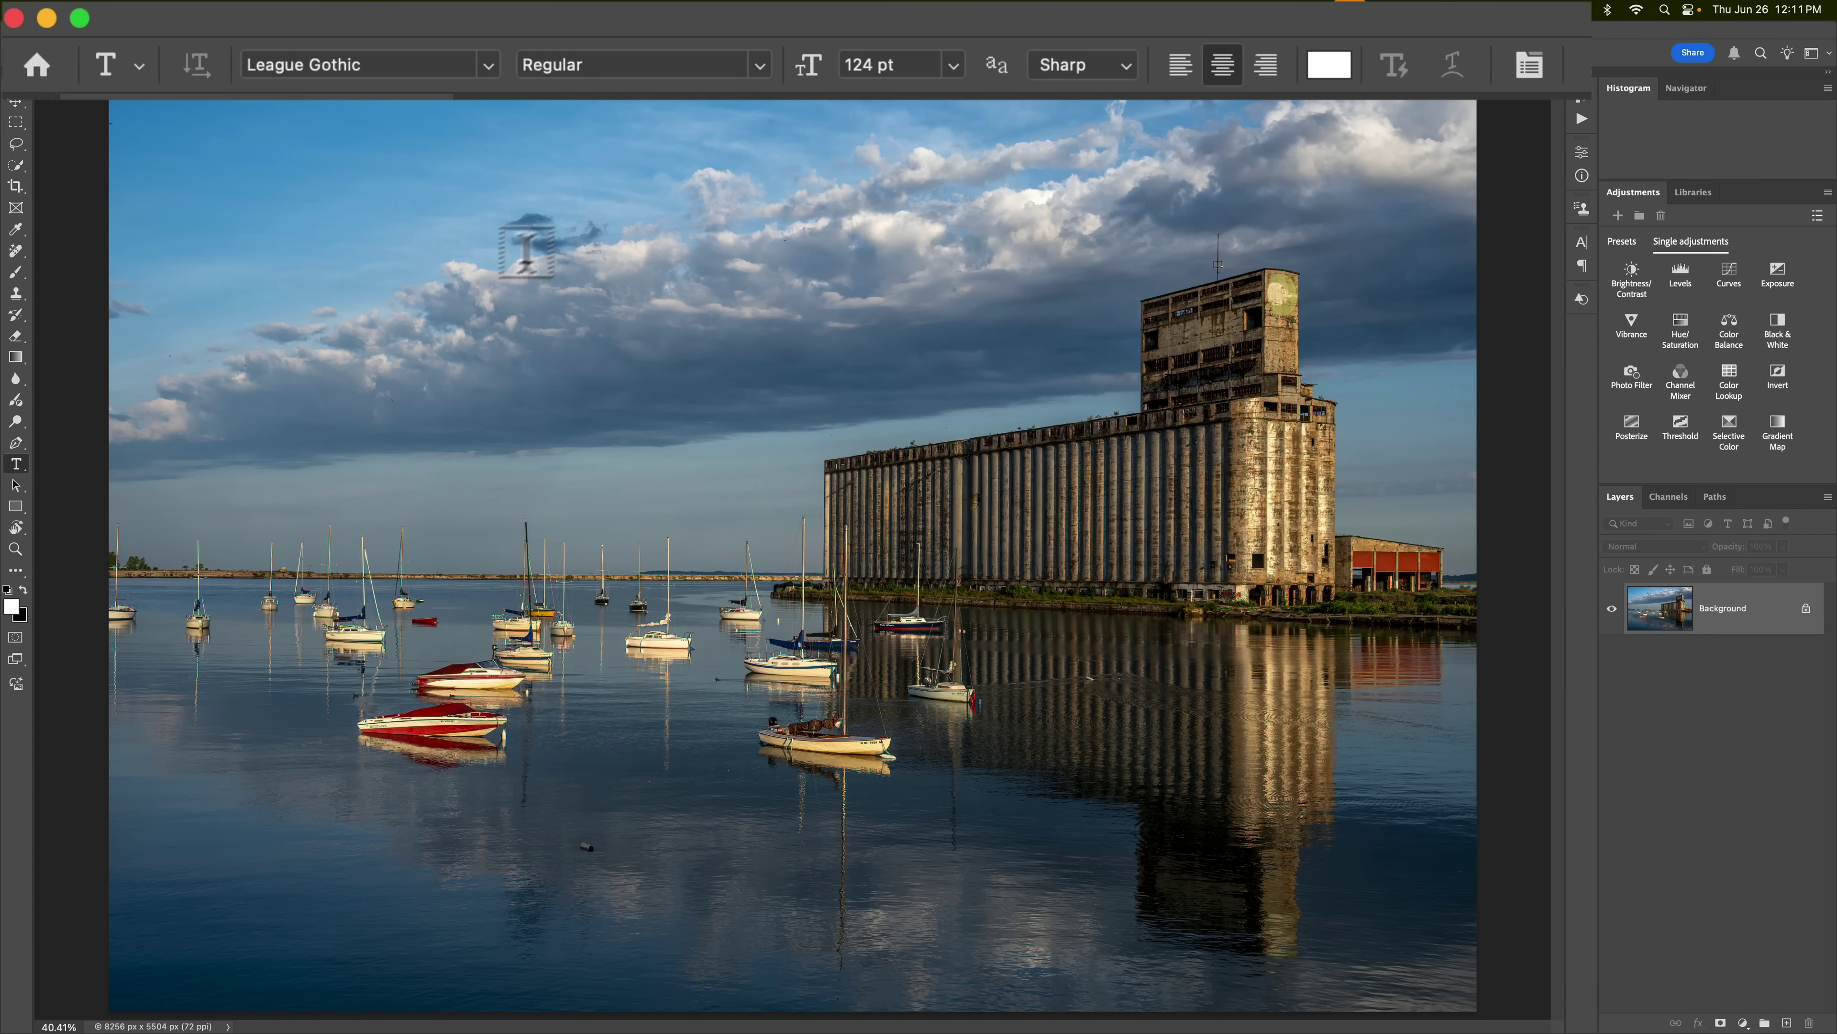
left_click(479, 203)
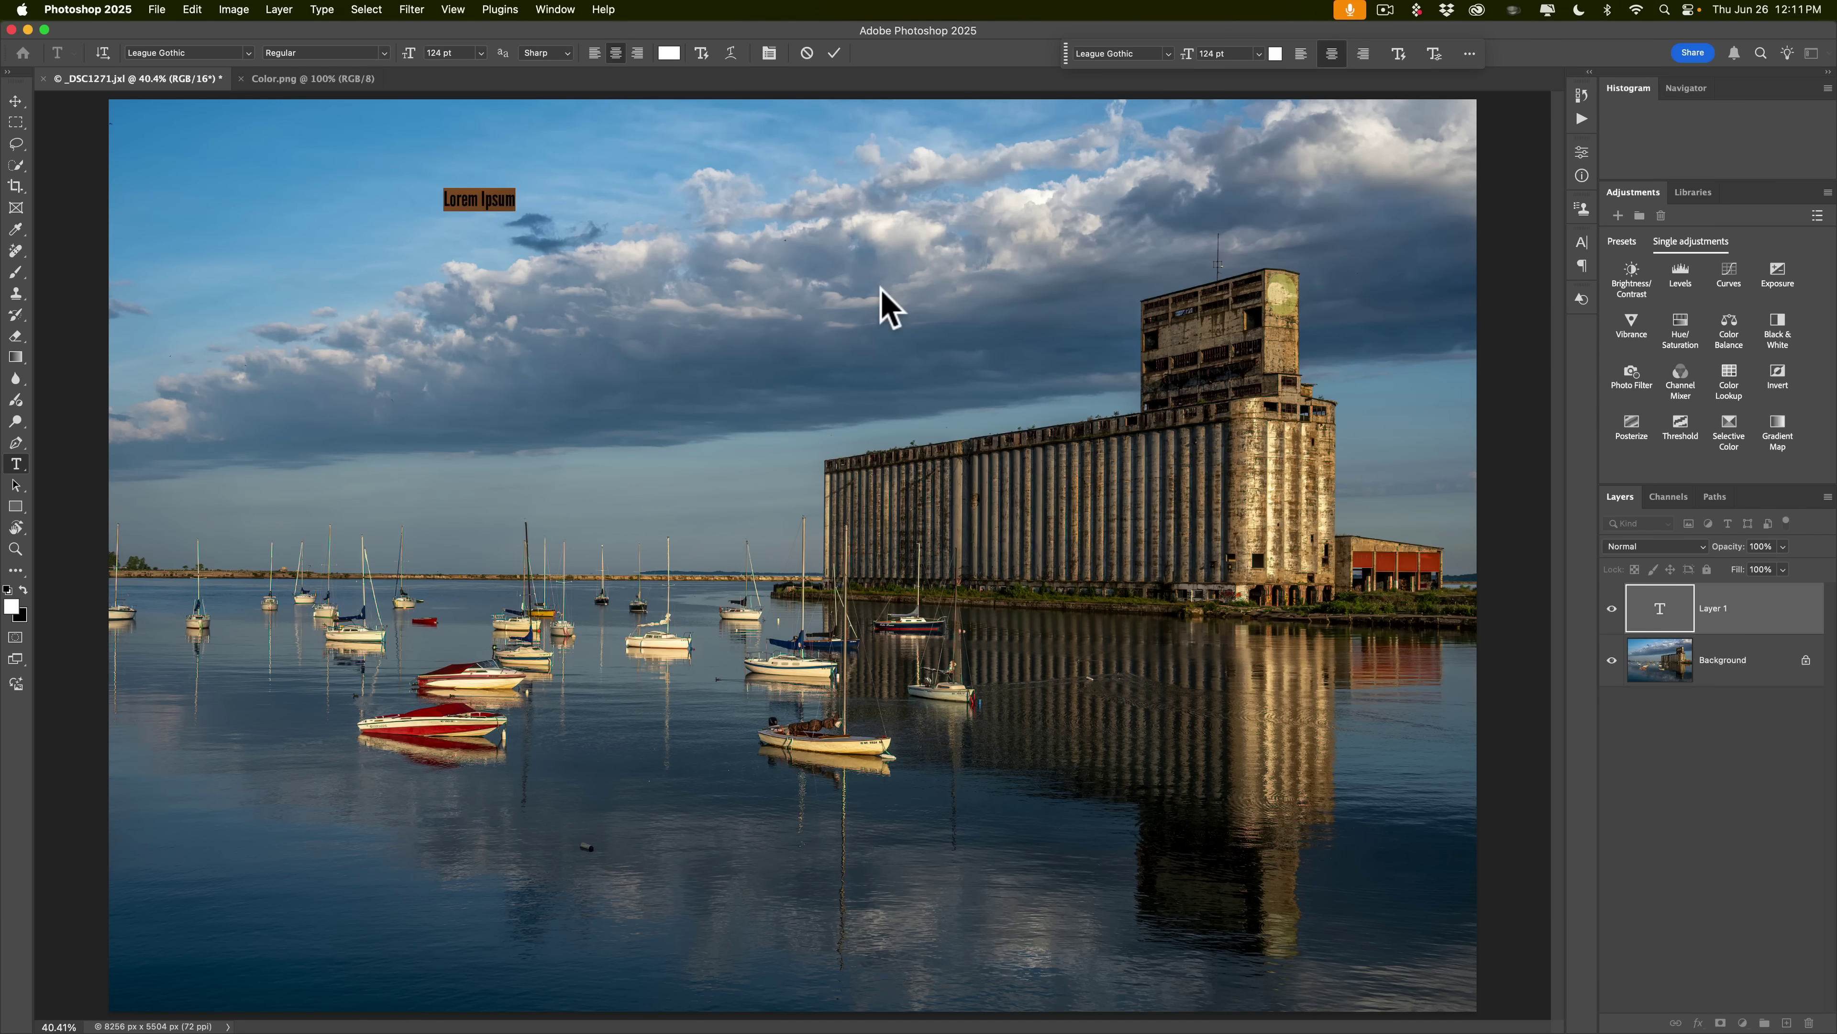
type("Buff")
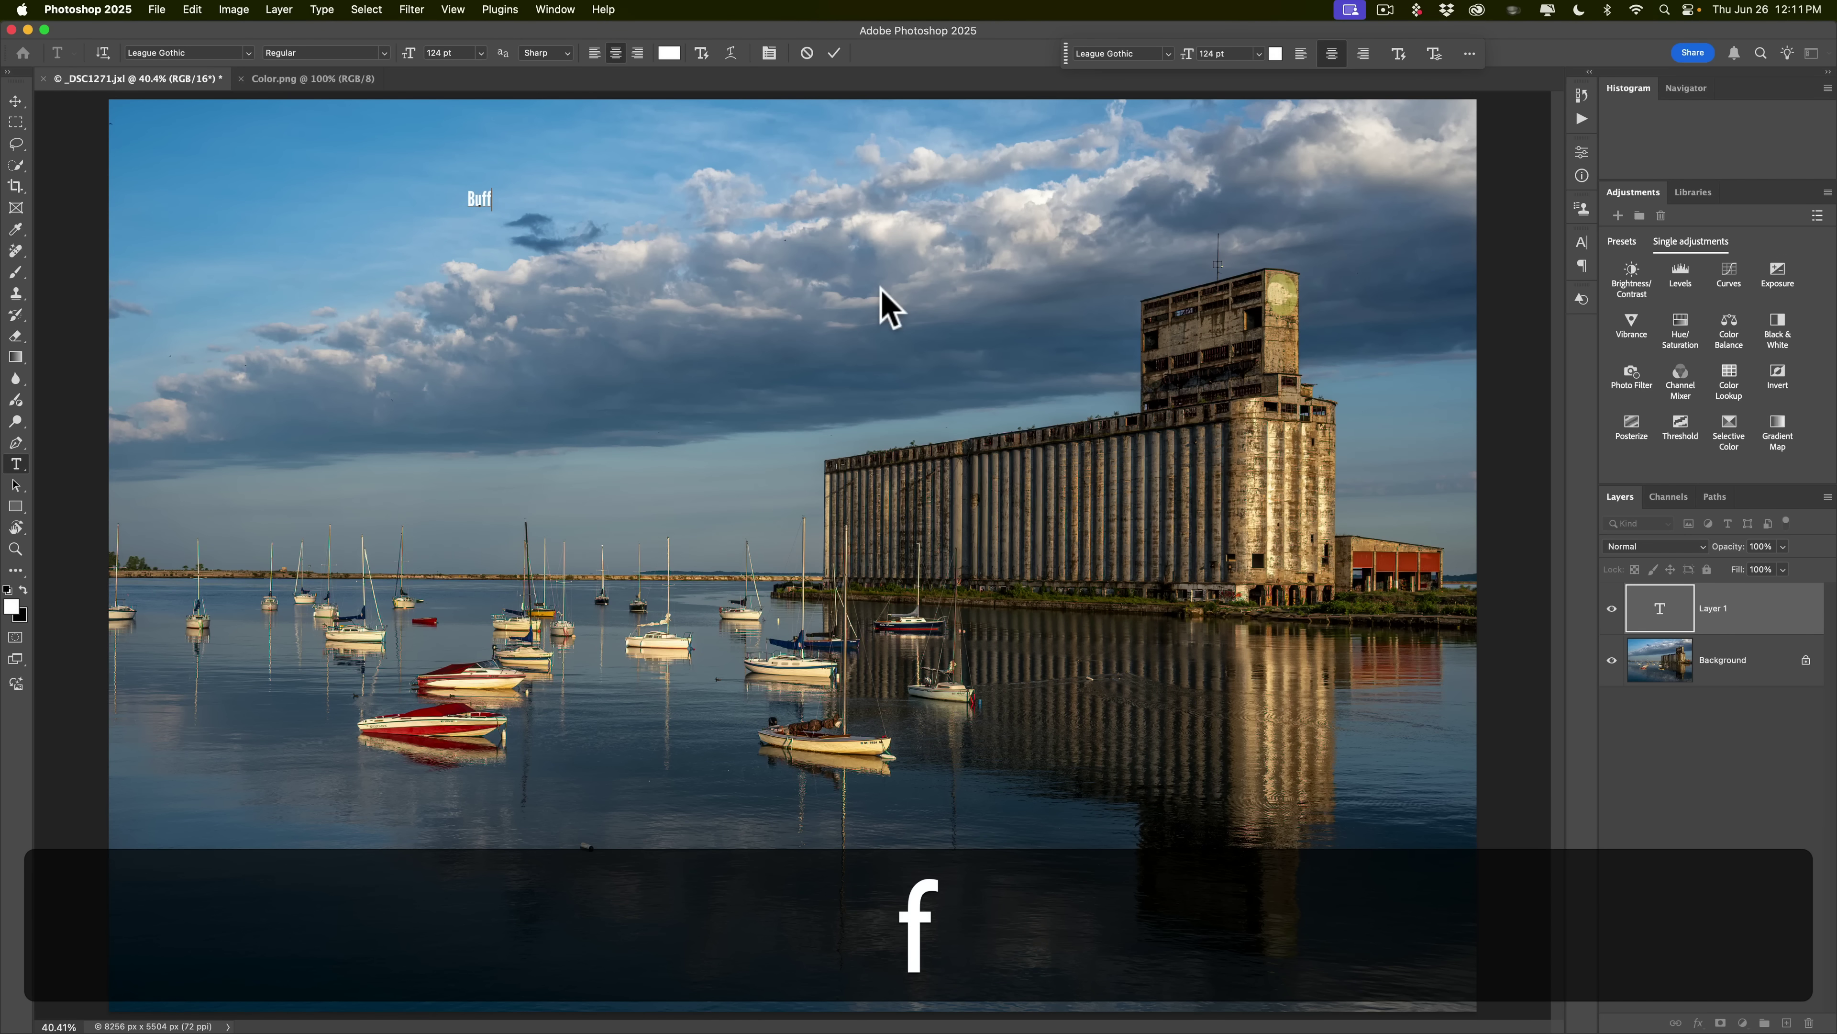
type("alo's H")
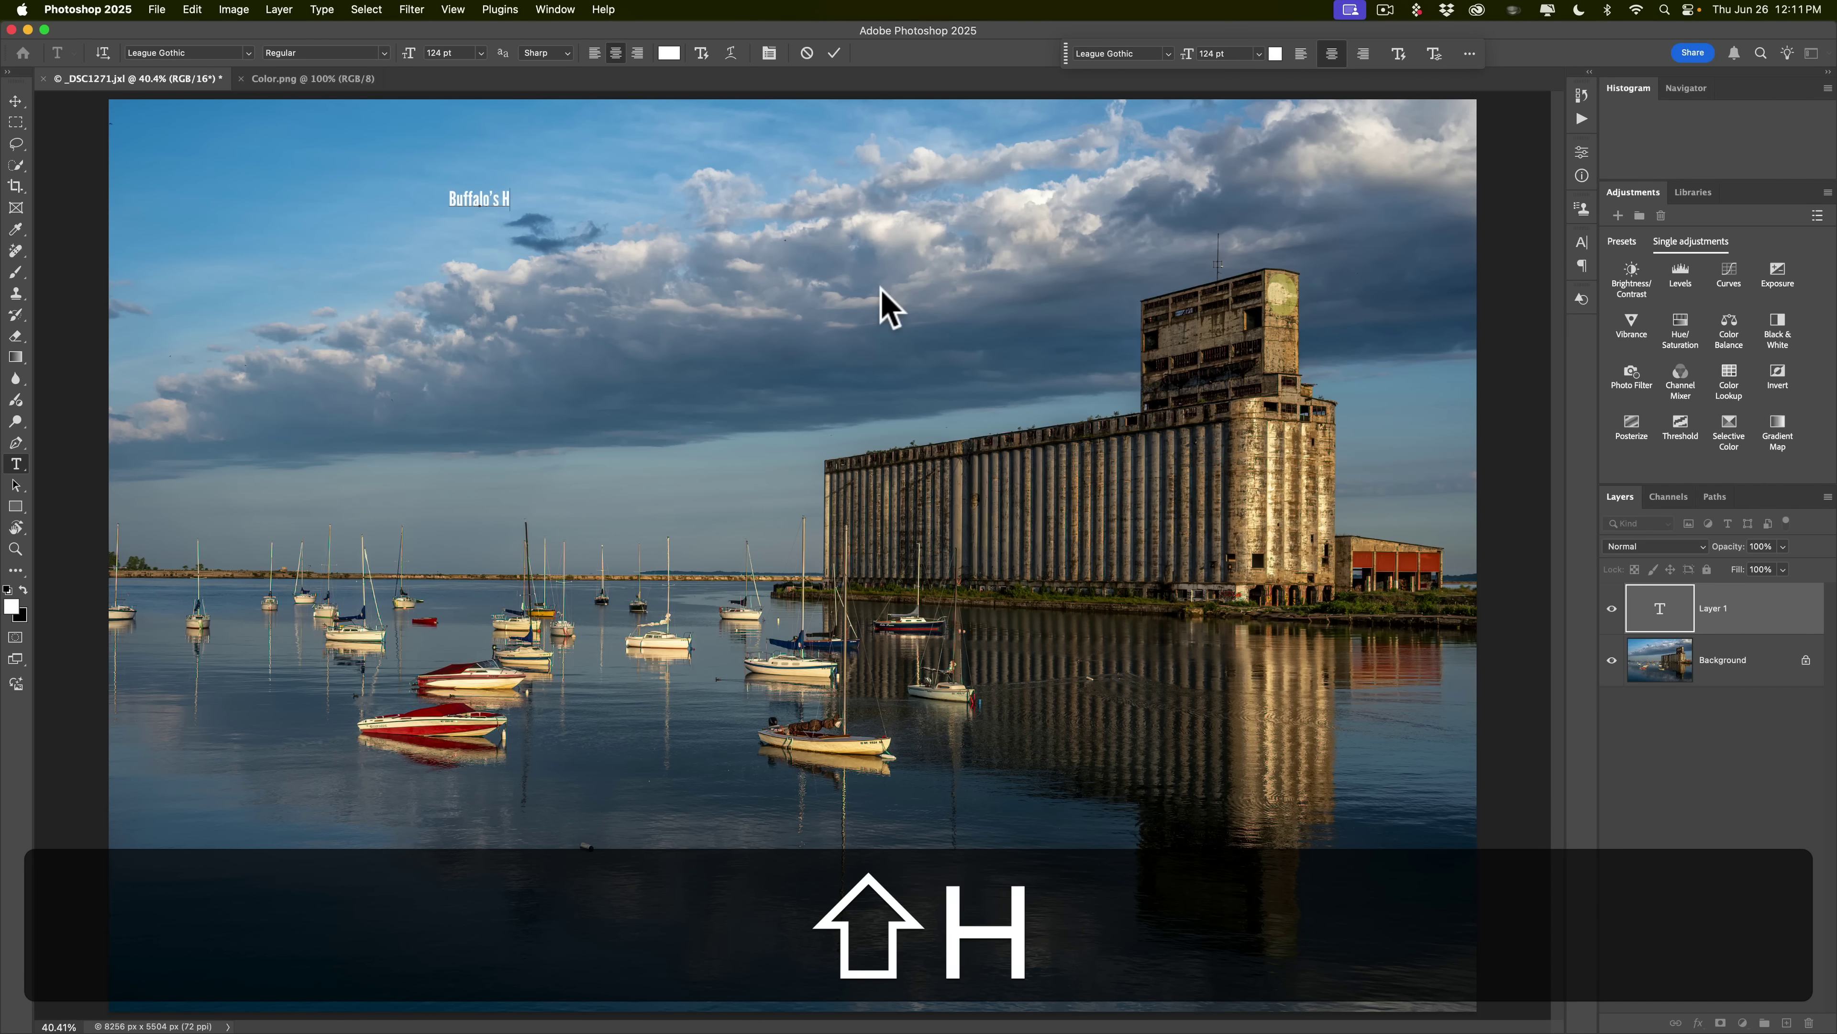
type("istoric")
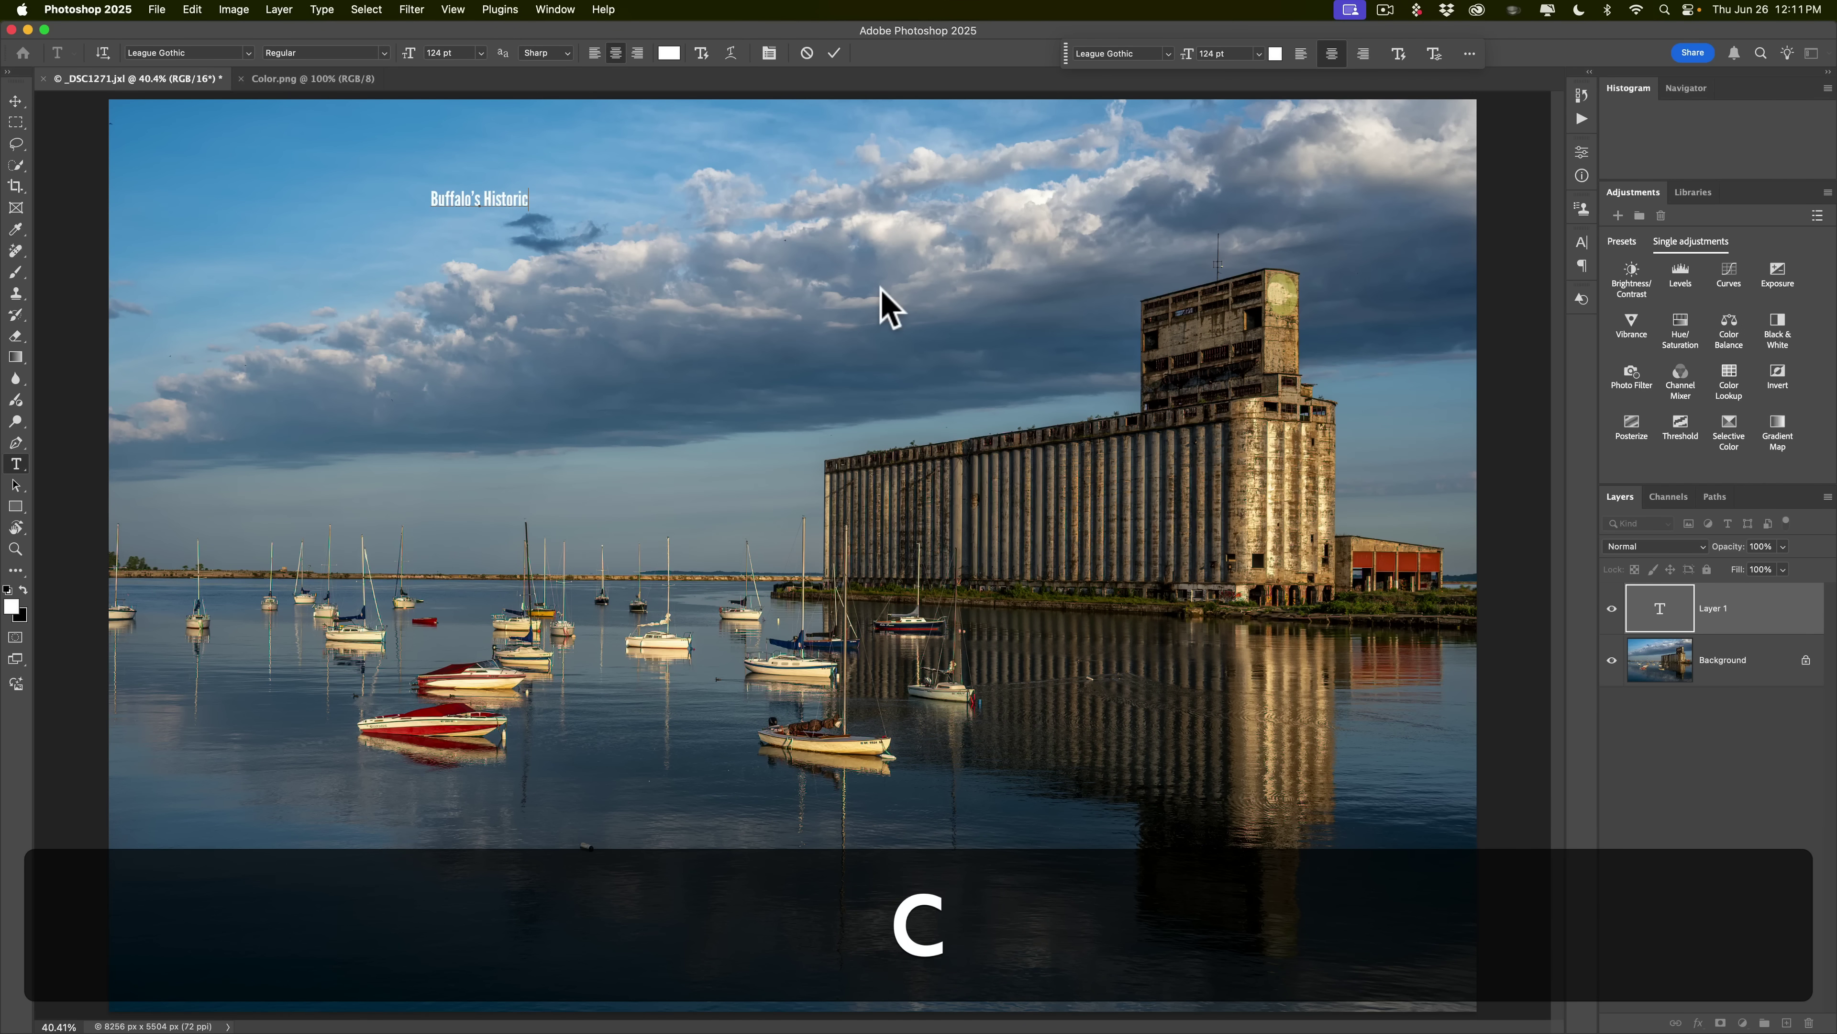
key("Return")
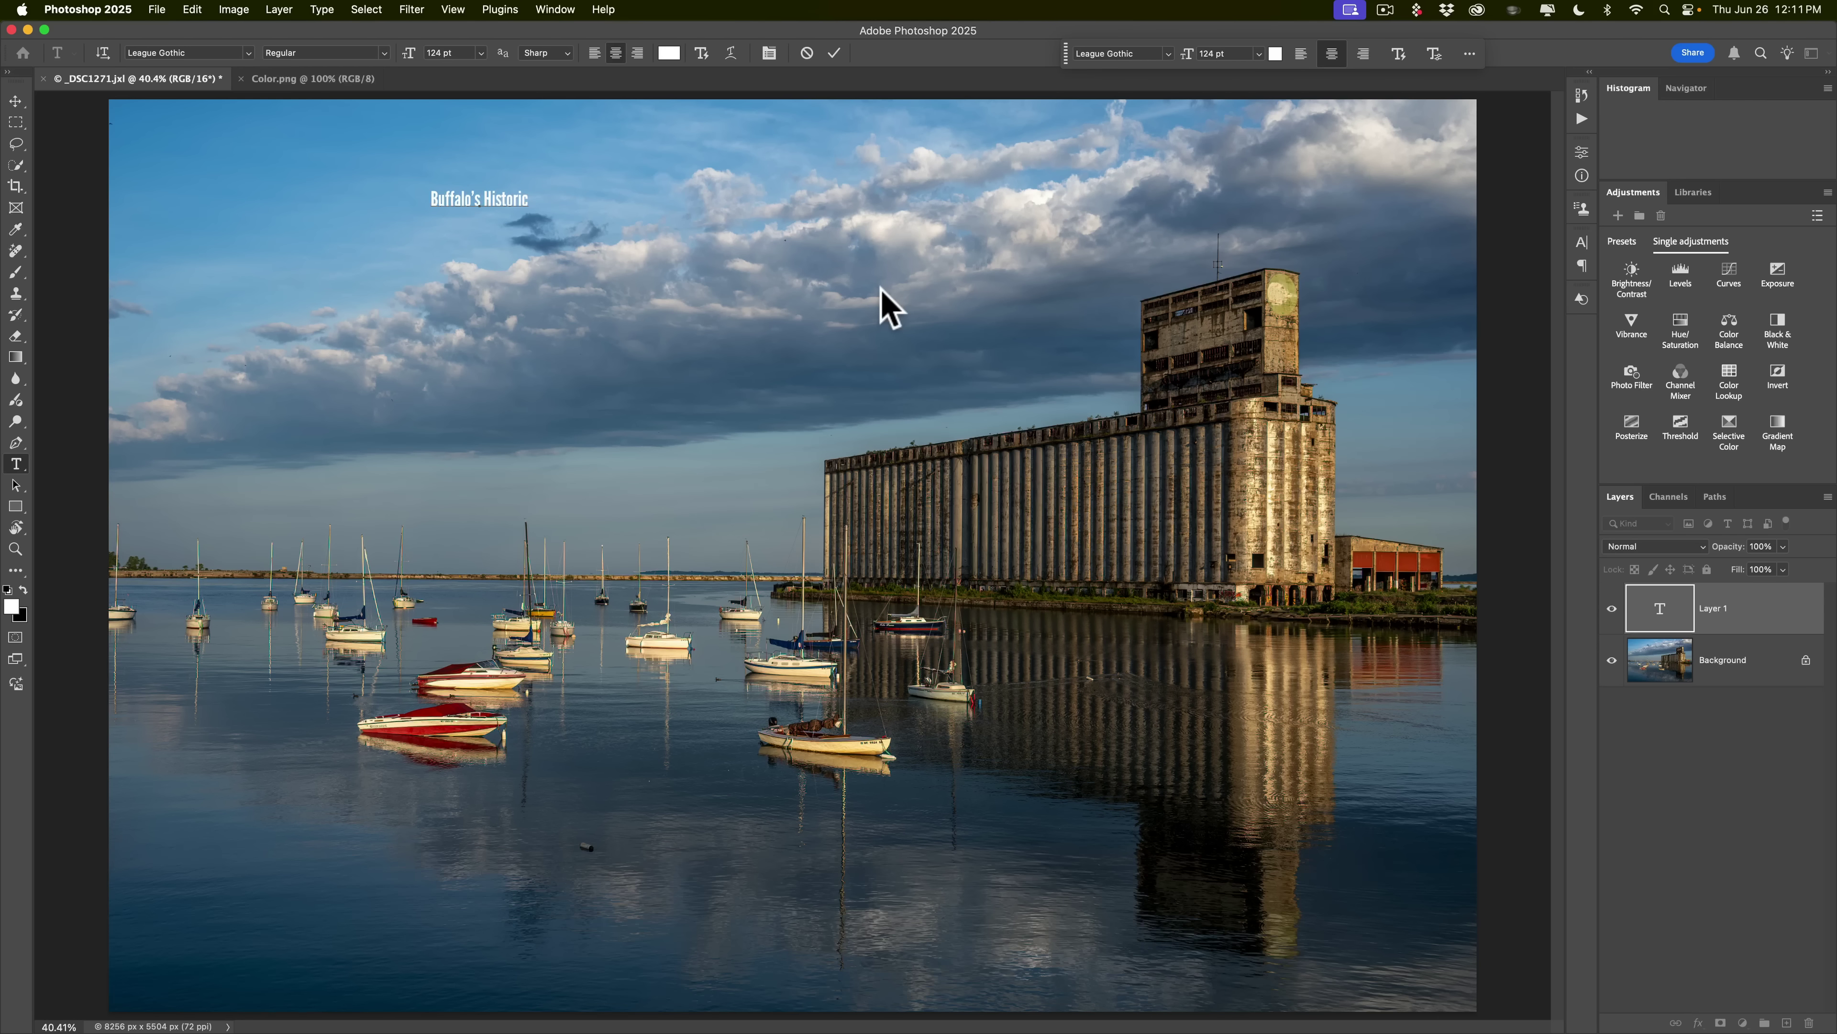
type("G")
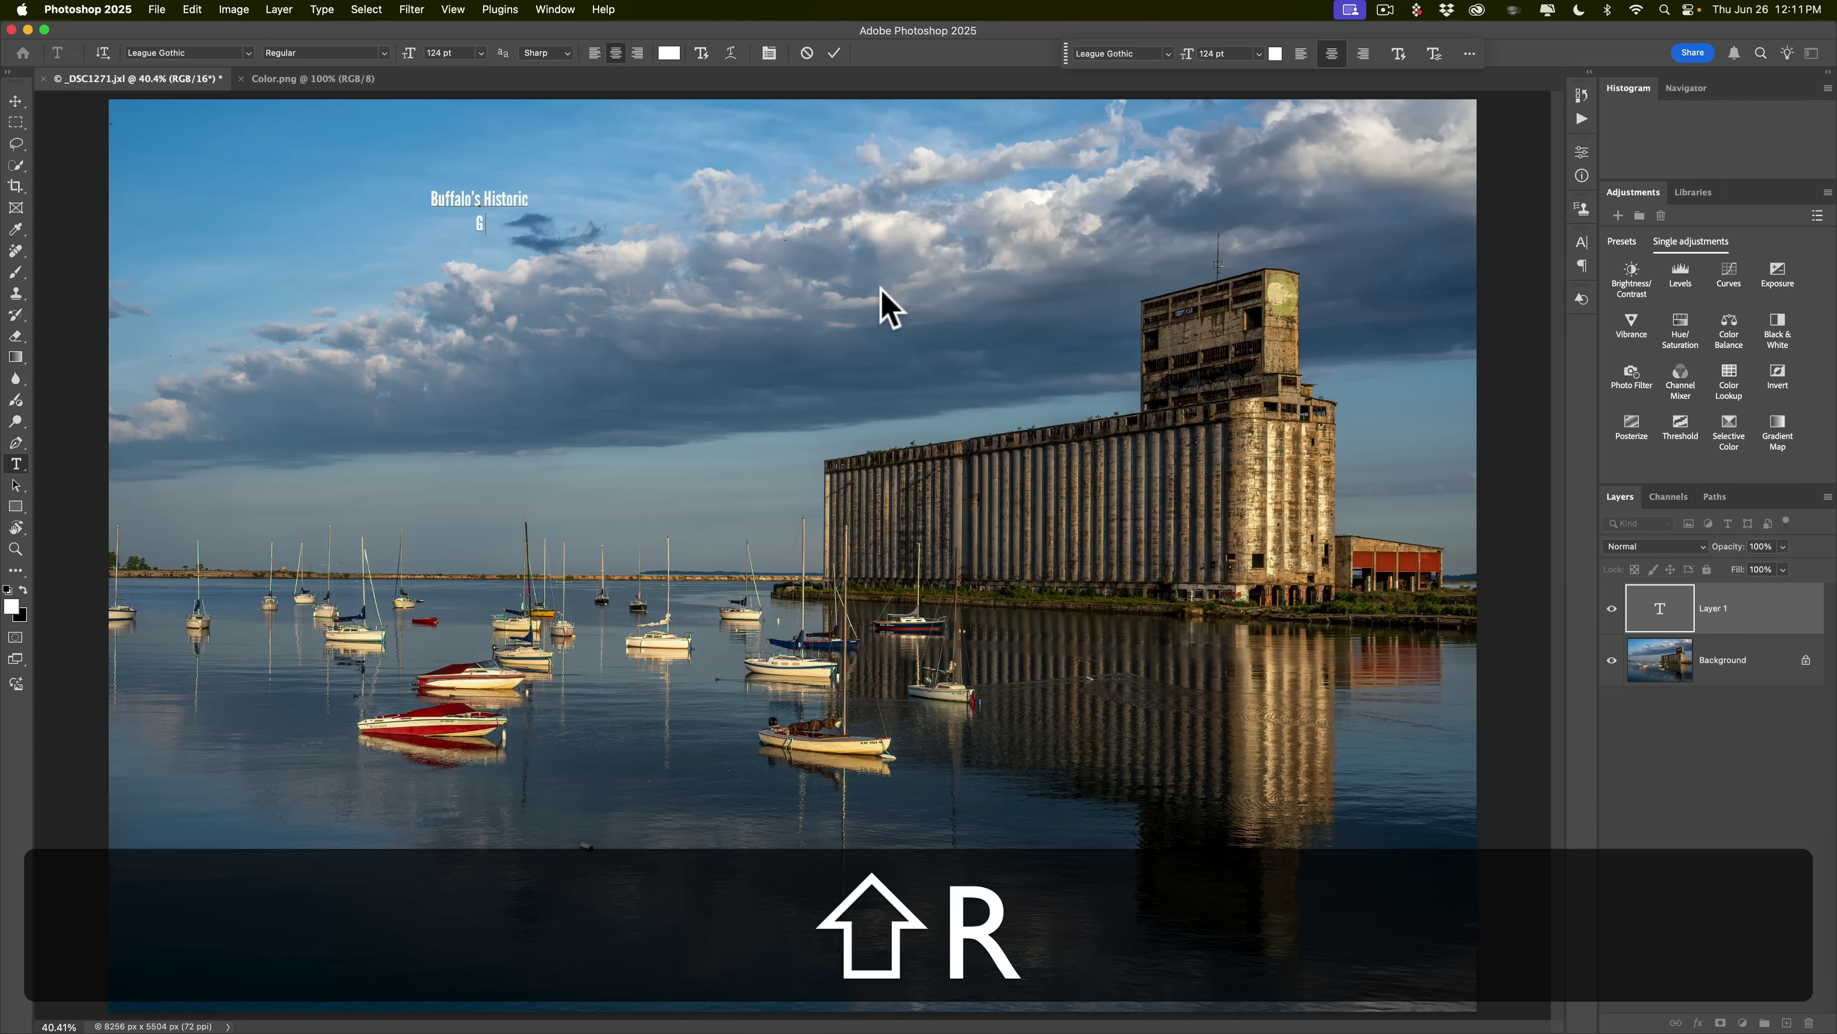
type("rain Ele")
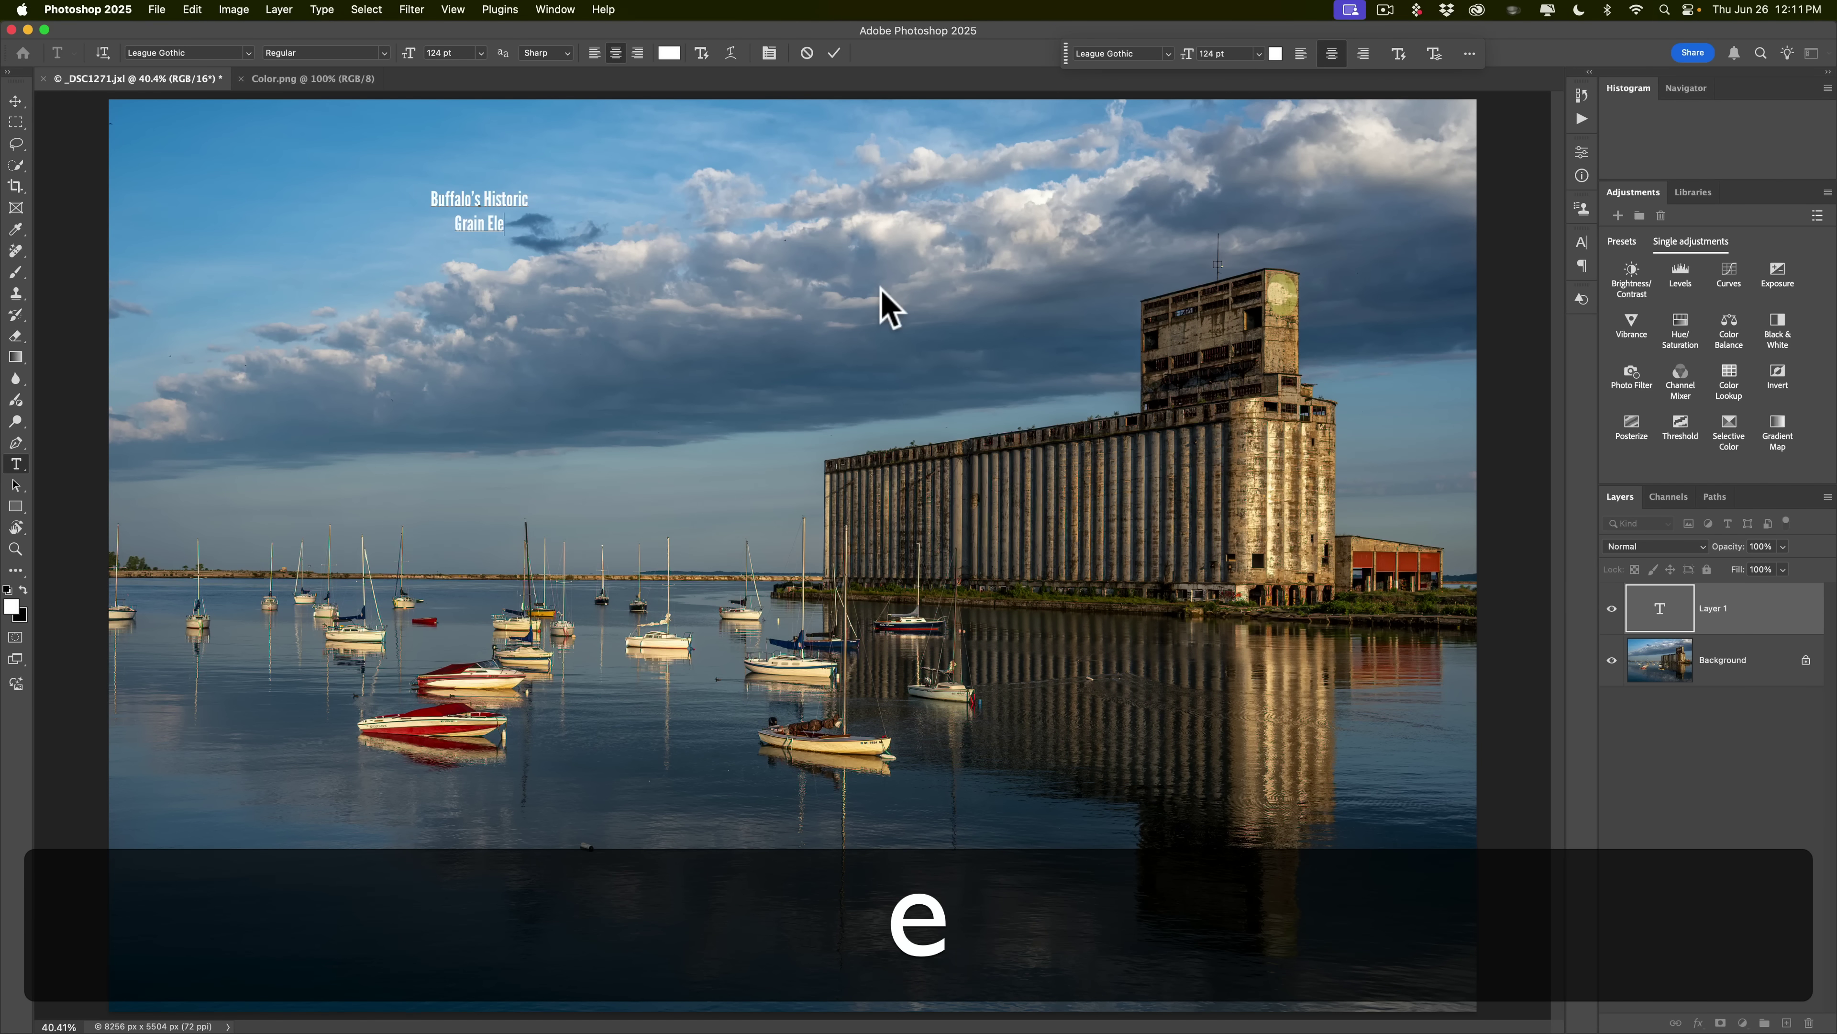
type("vators")
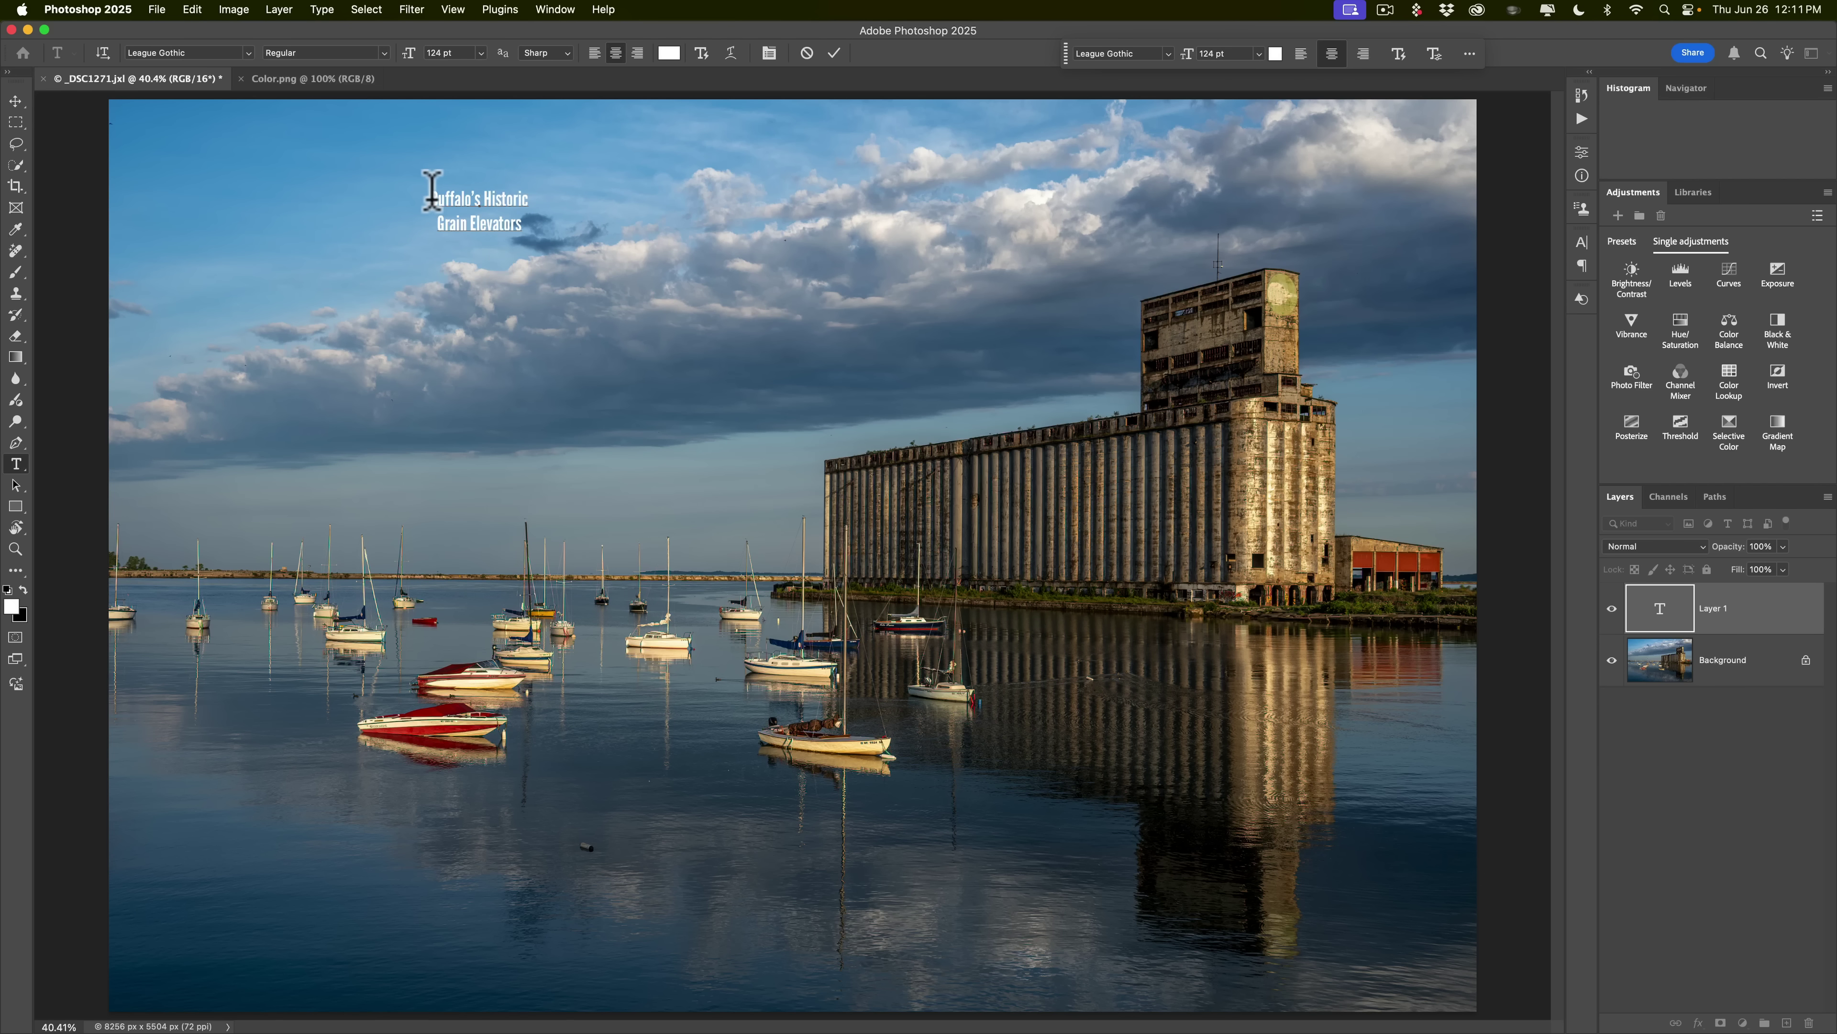
Step: Select the whole title and raise its font size from 124 pt to about 718 pt
left_click_drag(429, 187, 527, 216)
left_click(554, 226)
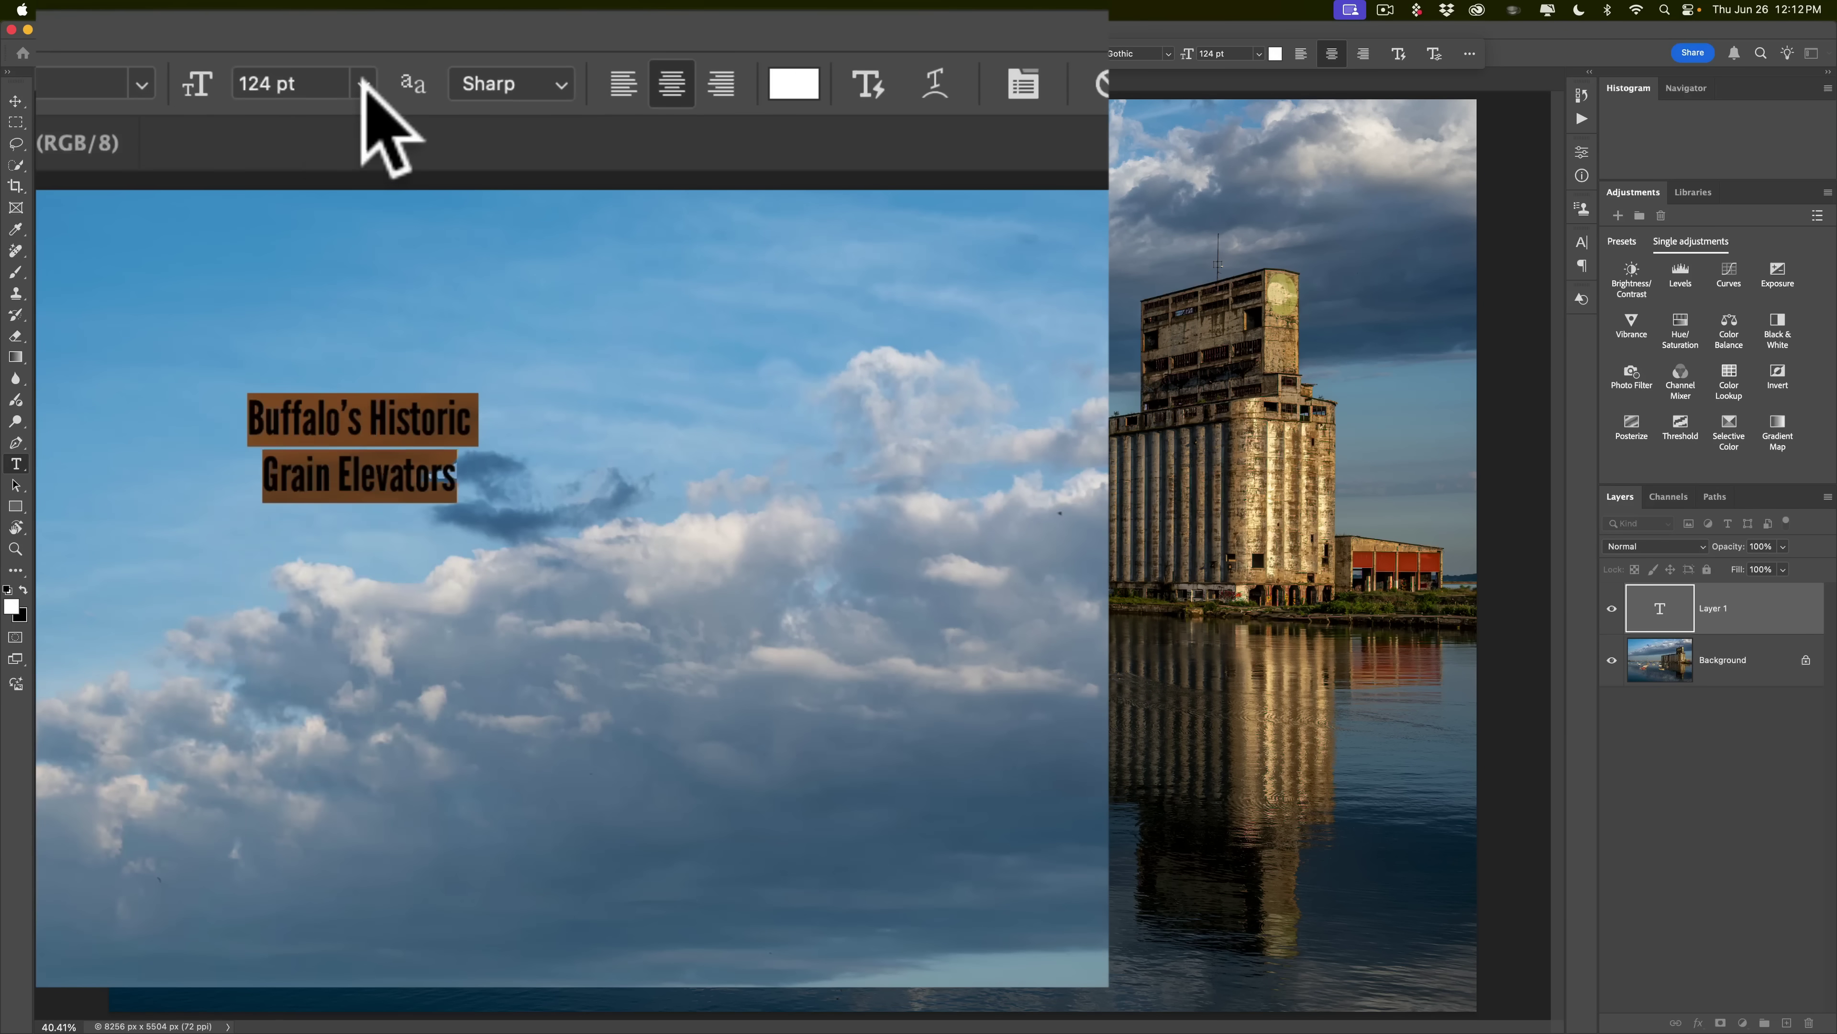
left_click(417, 63)
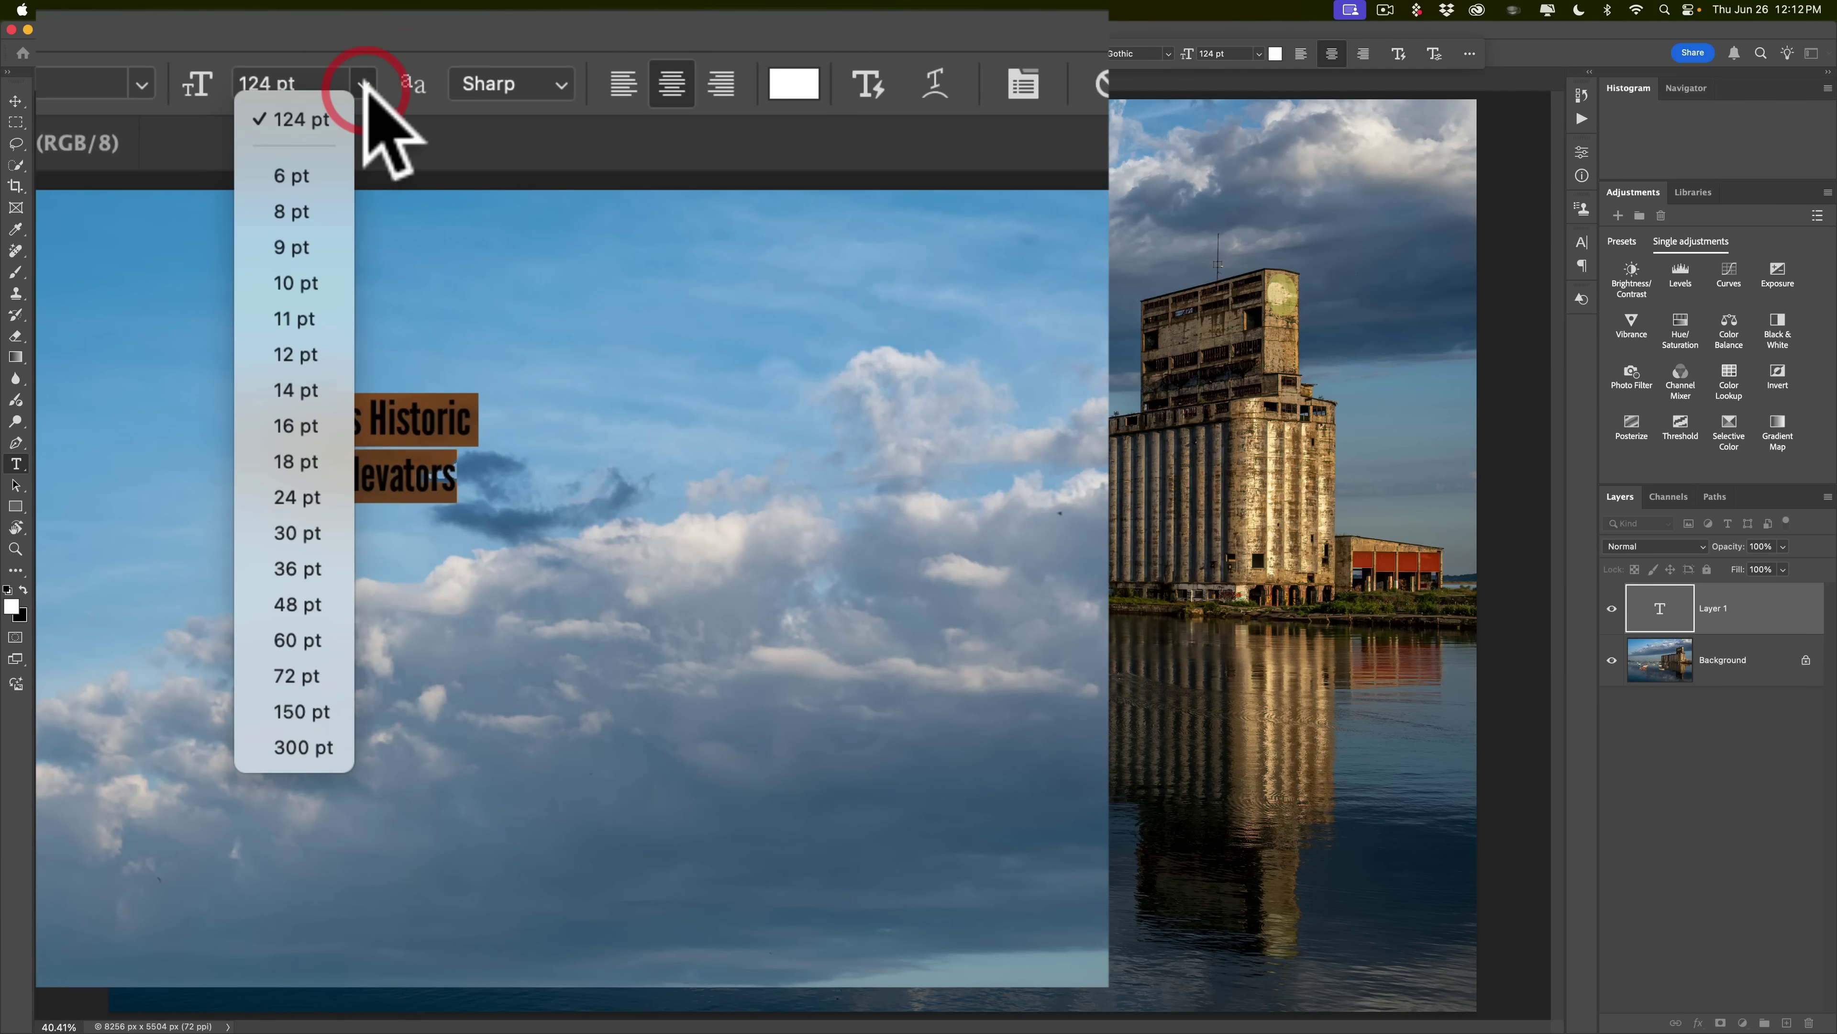
left_click(364, 84)
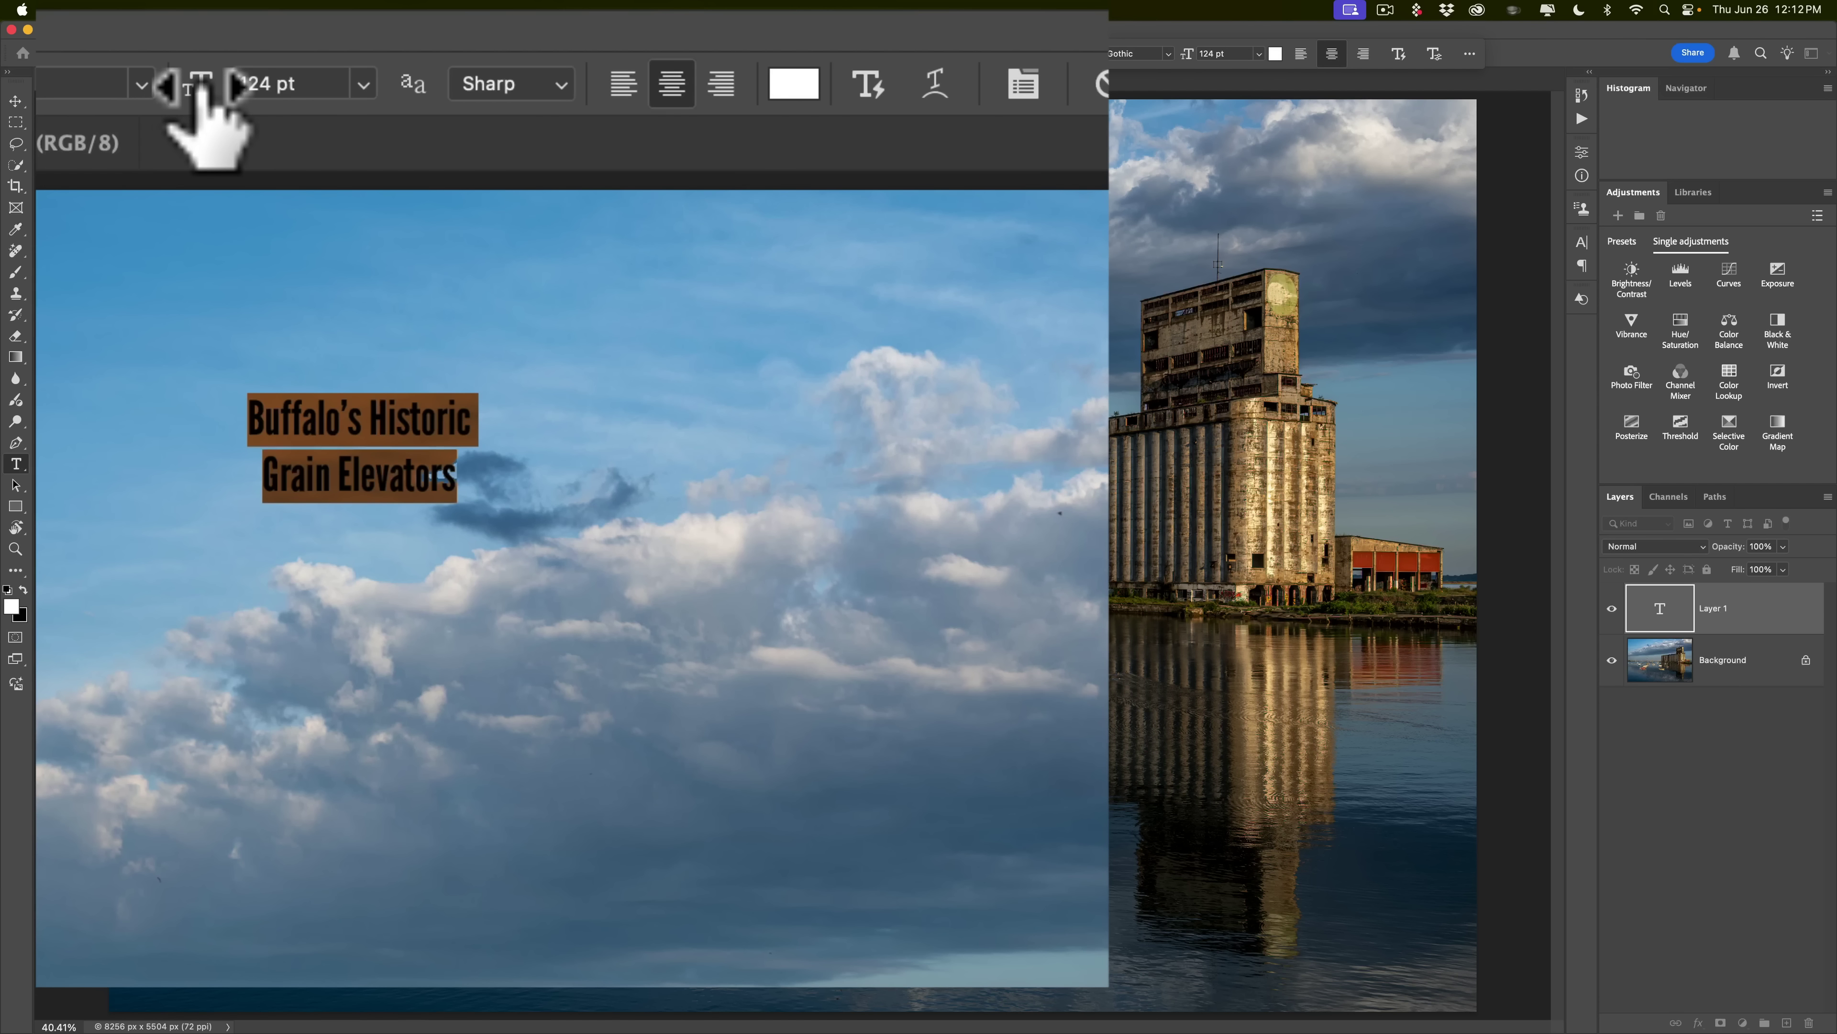
left_click_drag(202, 87, 897, 72)
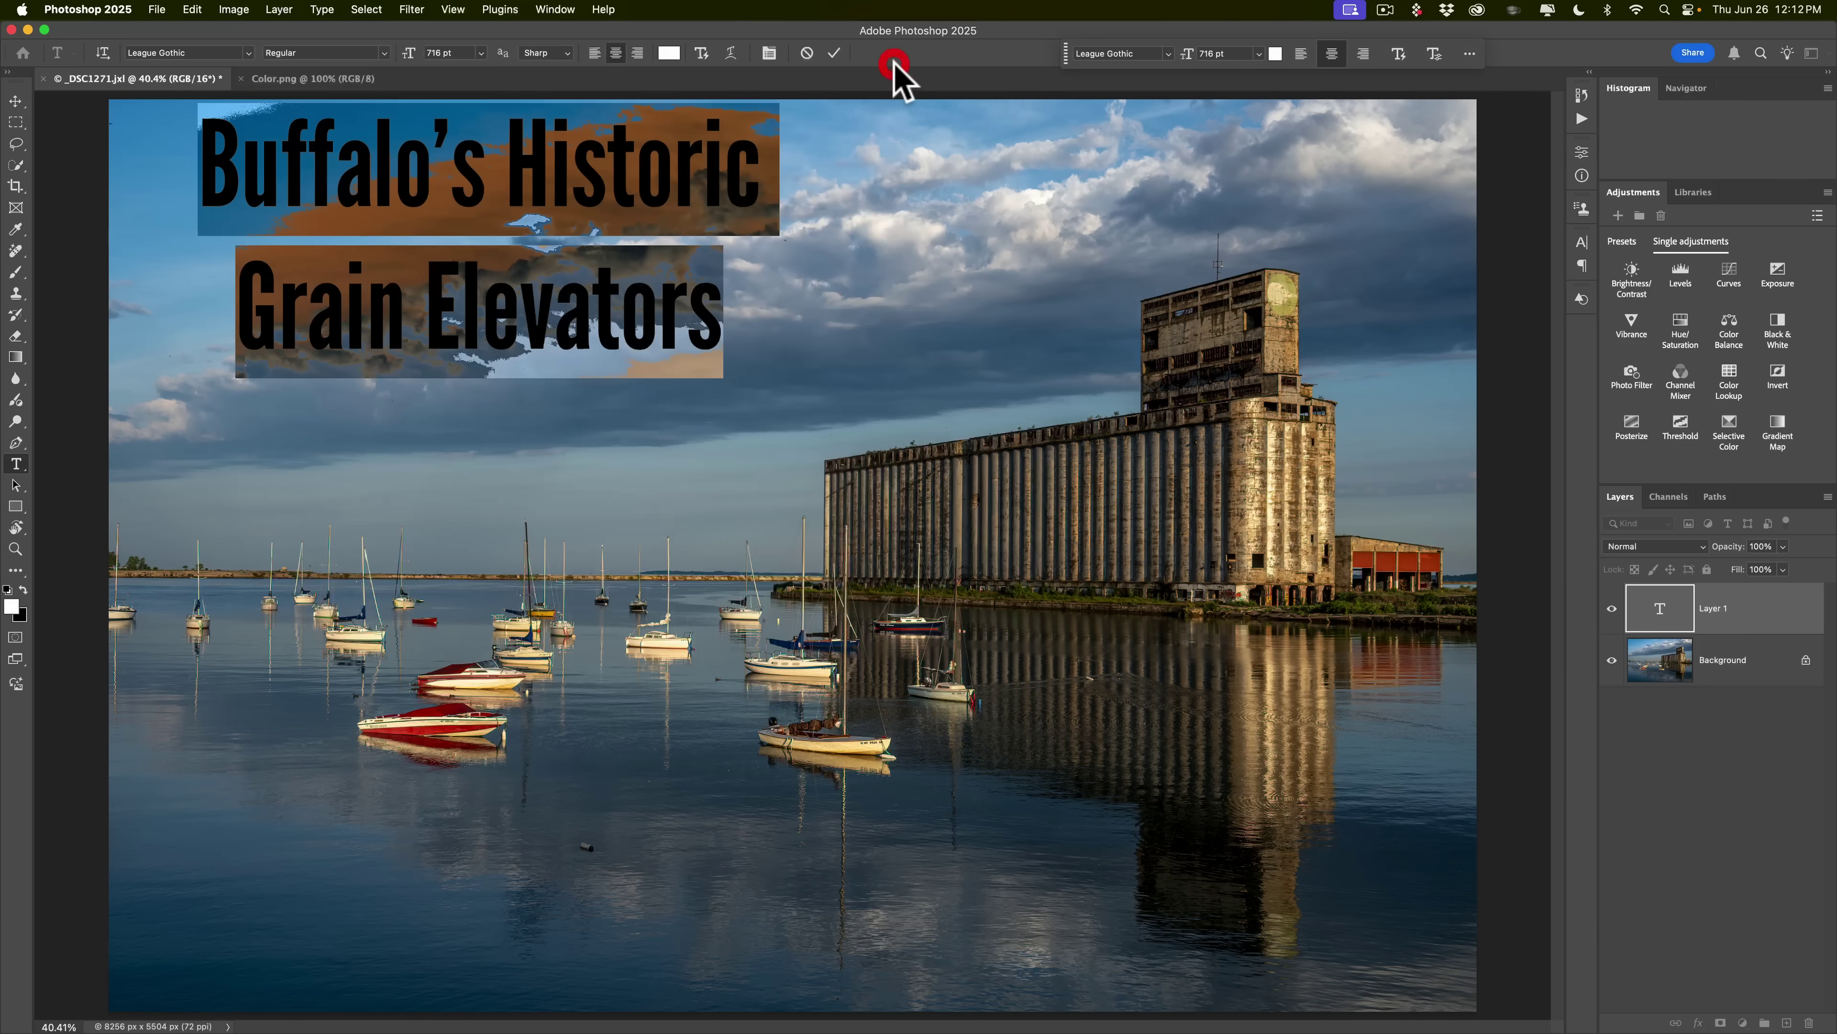
left_click(750, 142)
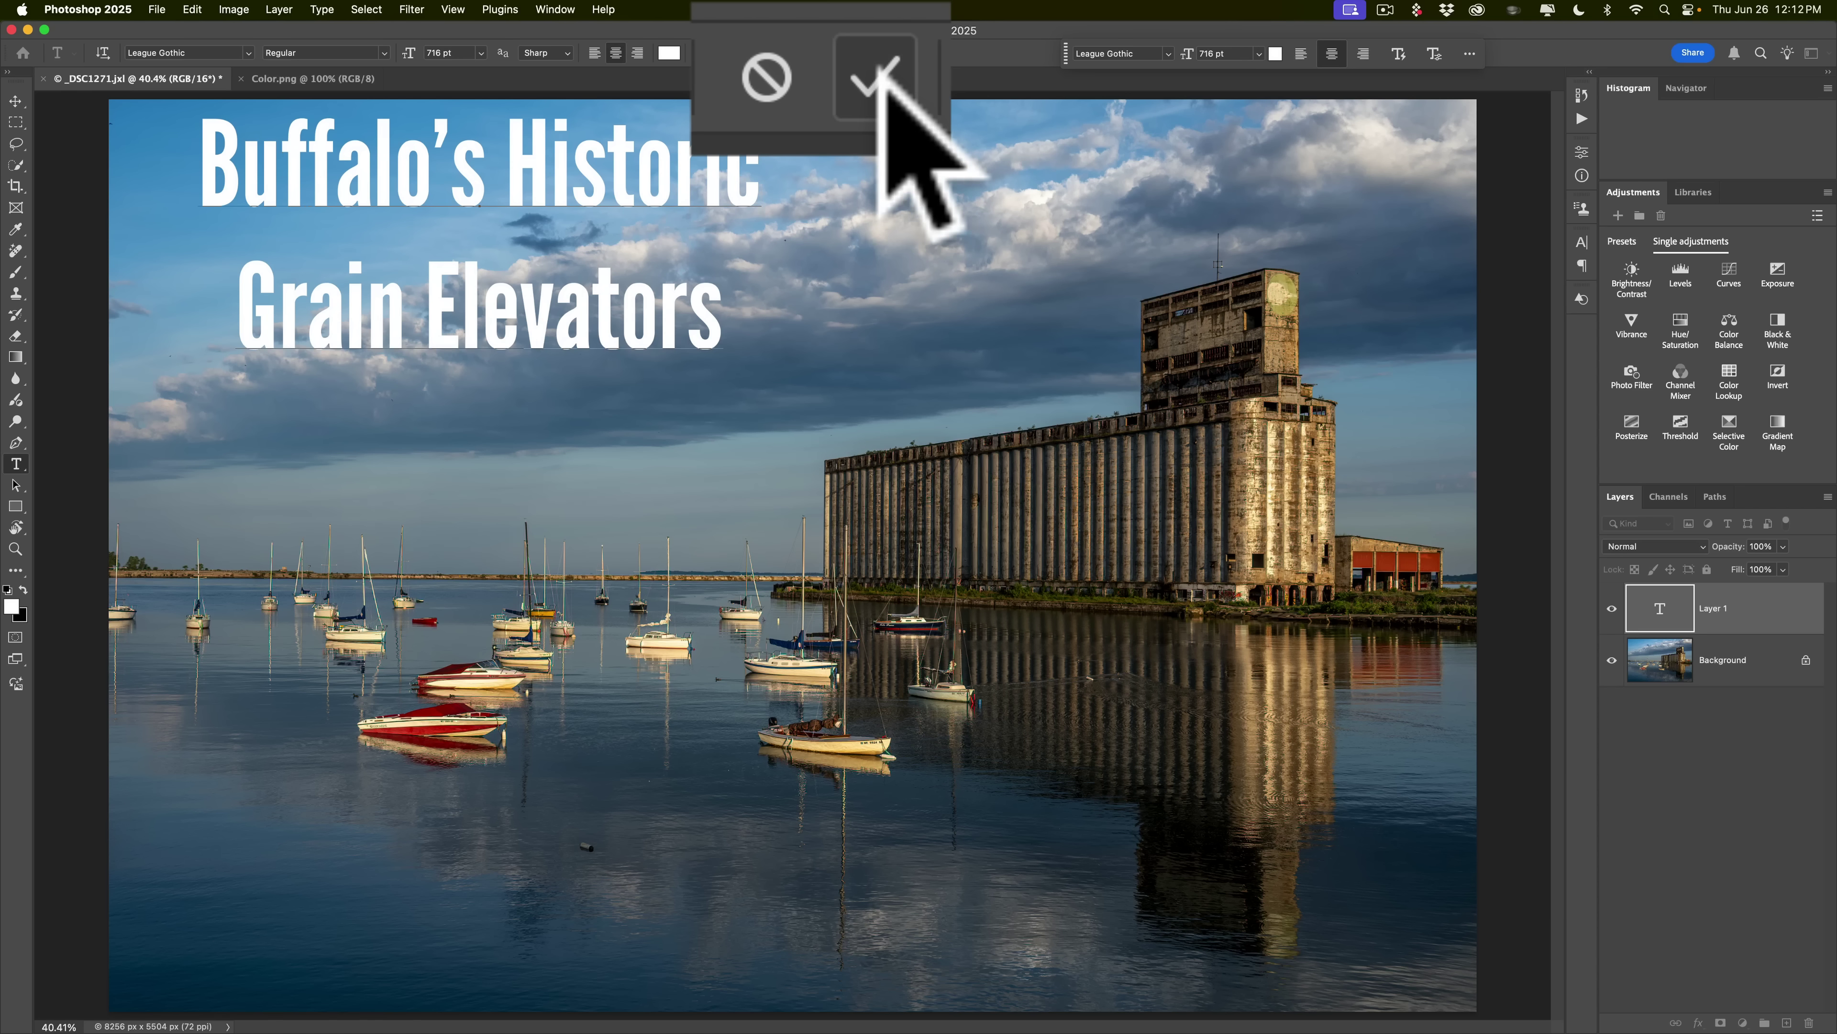
Step: Commit the title and increase the leading between its lines in the Character panel
left_click(836, 52)
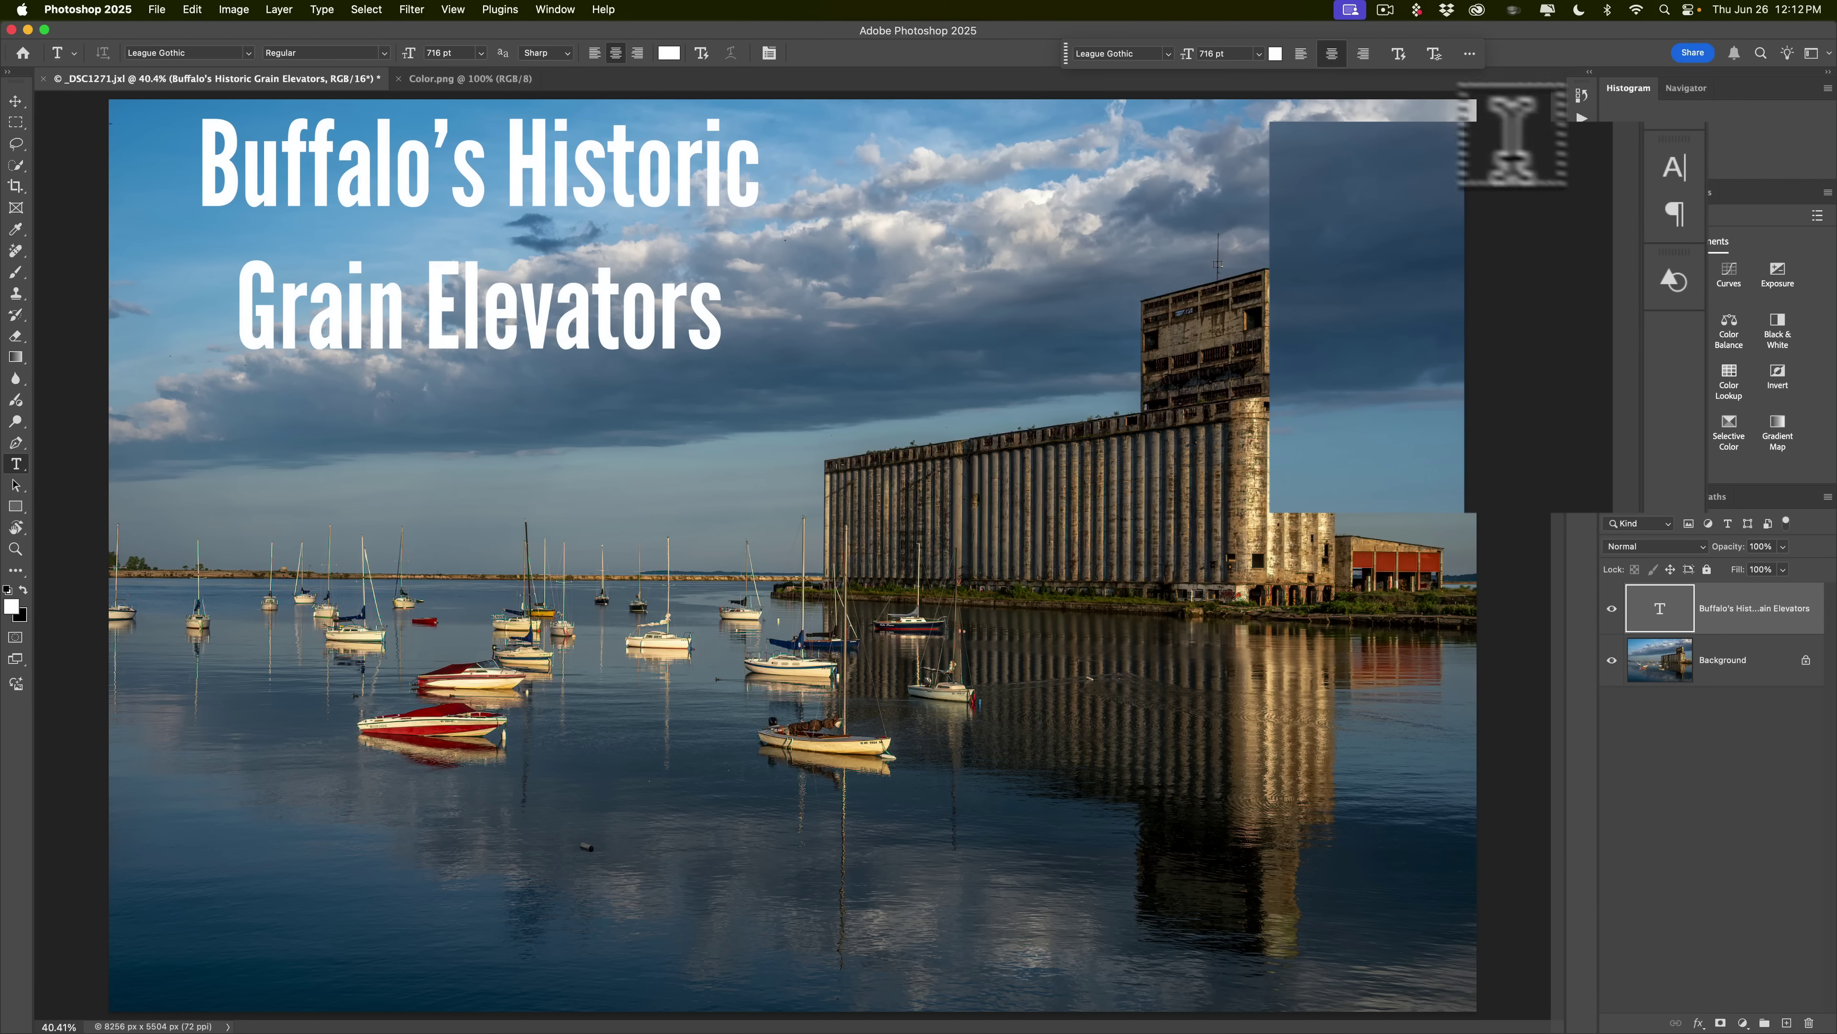
left_click(1671, 168)
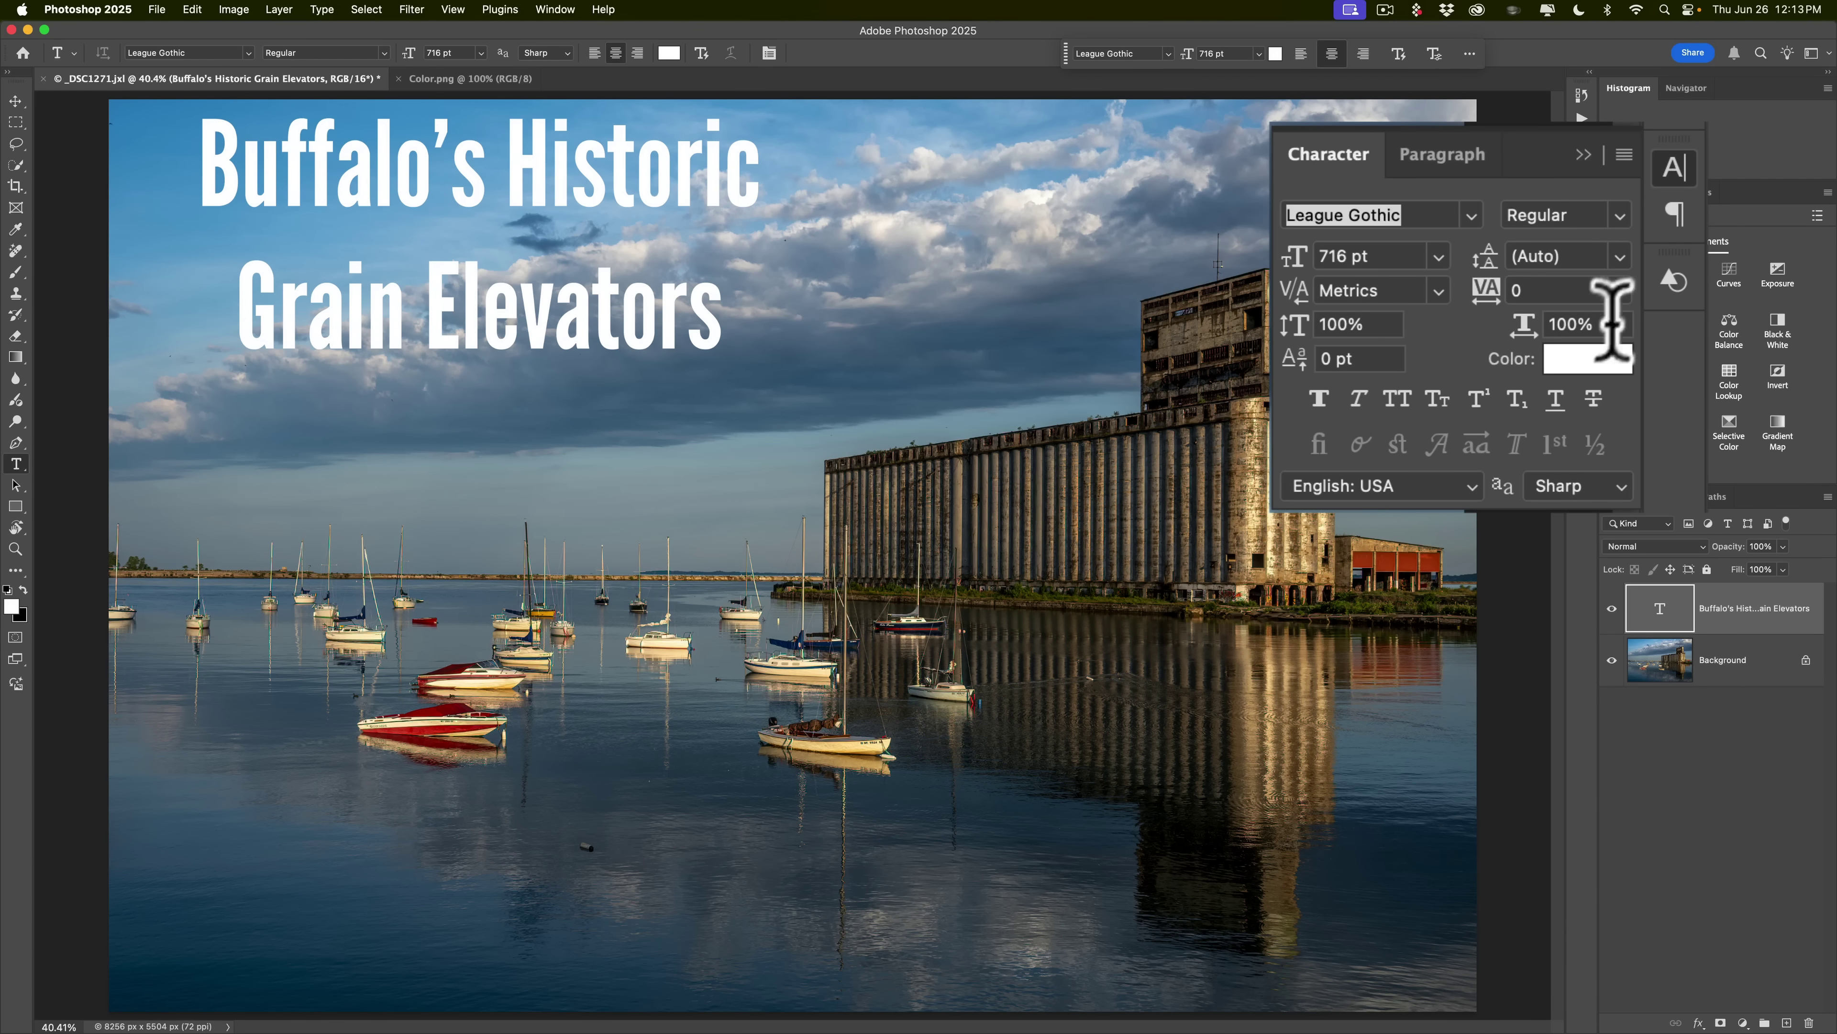
left_click(1620, 253)
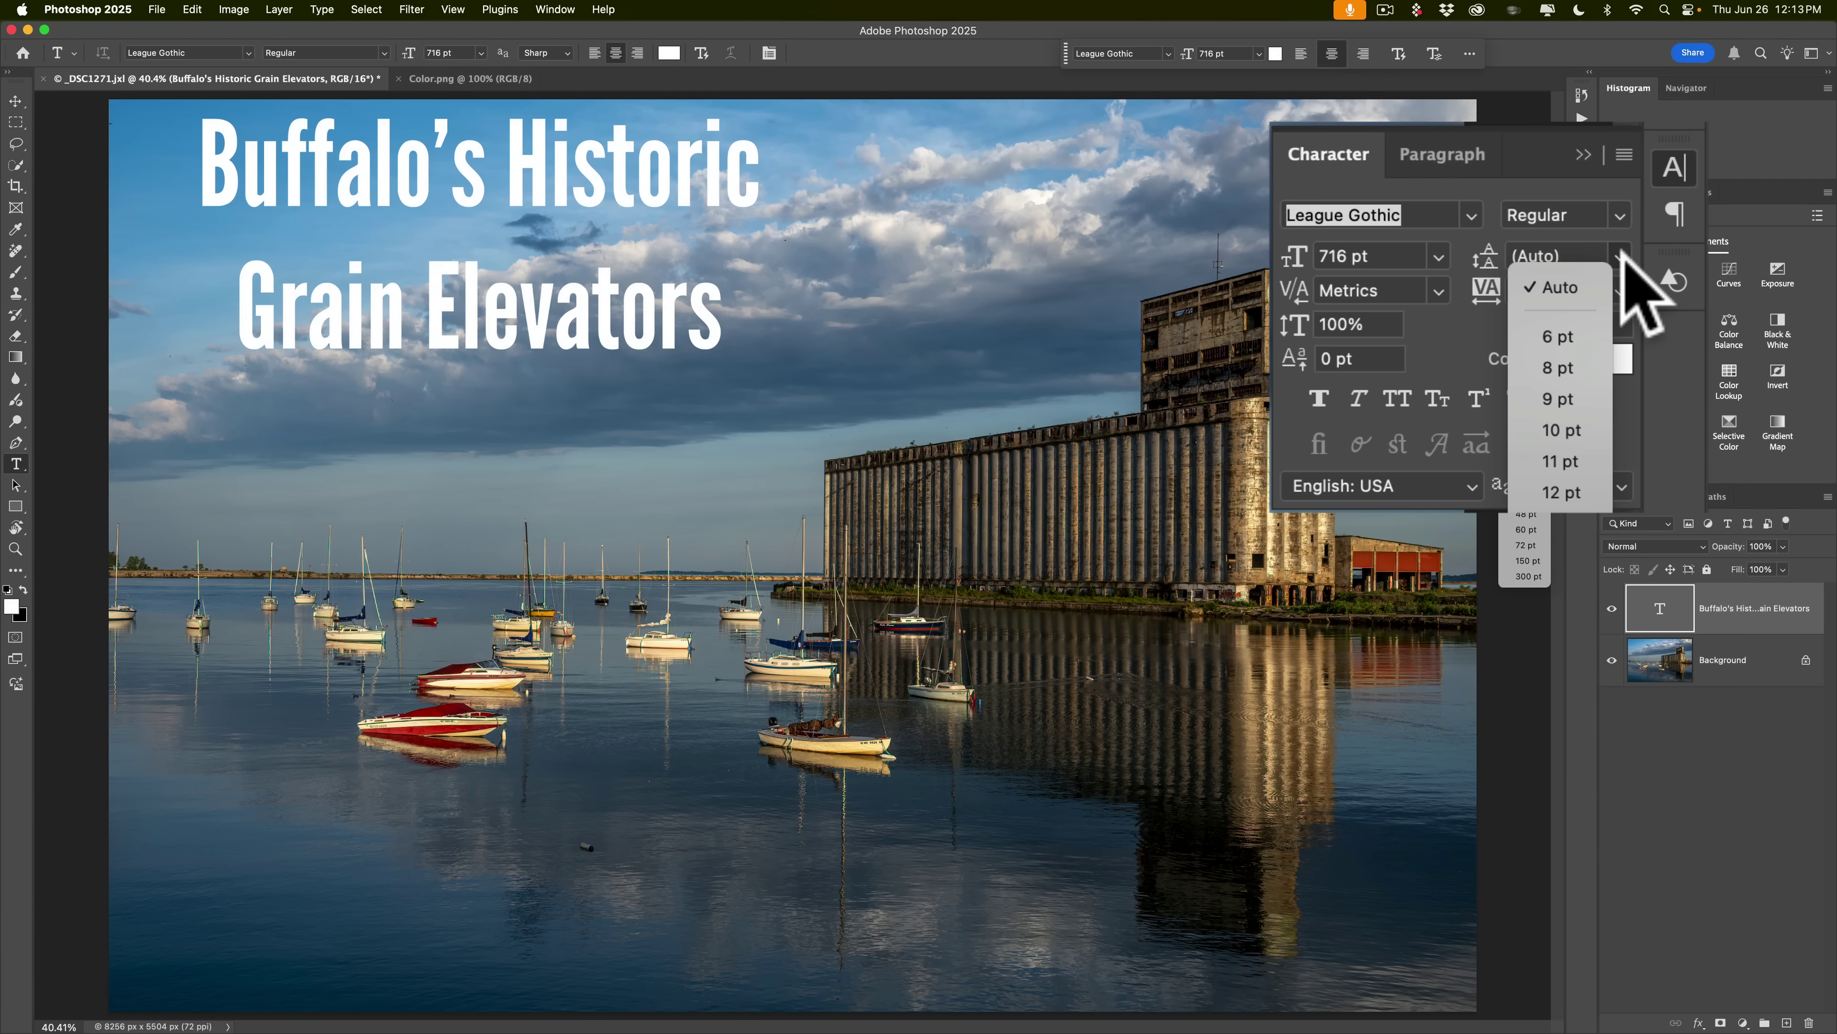
left_click(1622, 254)
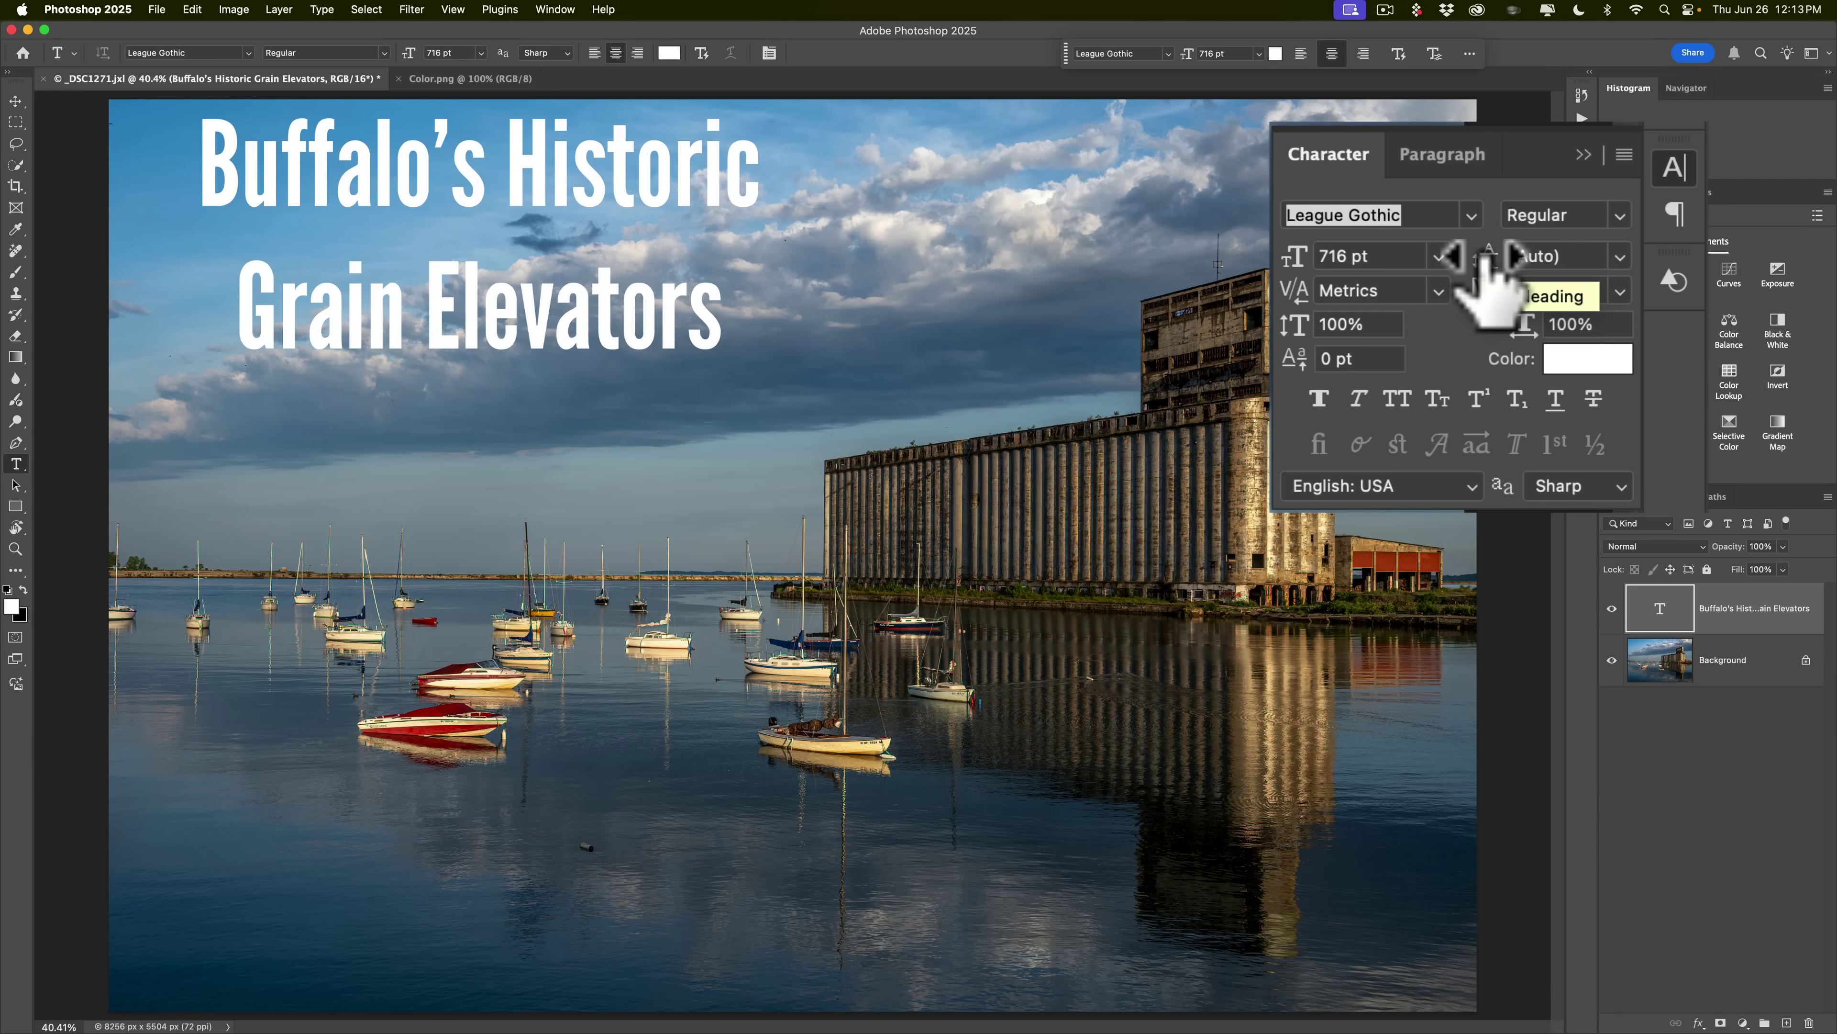
left_click_drag(1487, 254, 1288, 231)
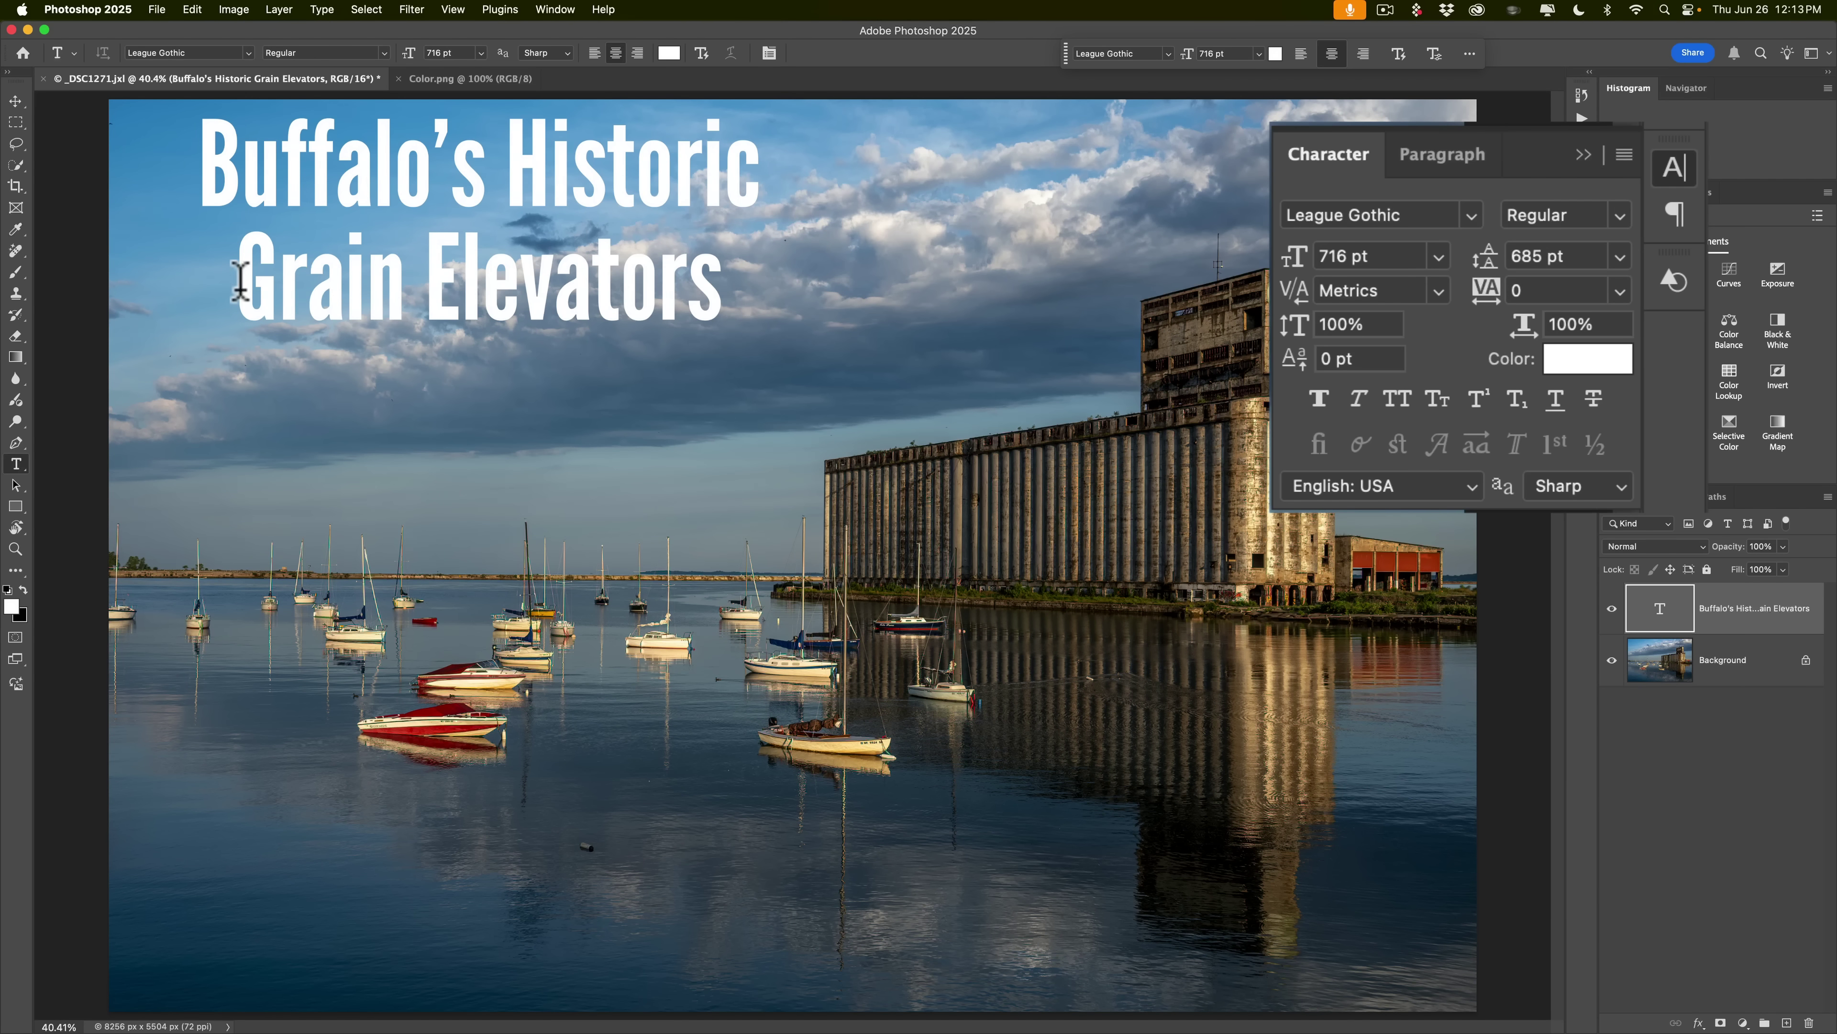
Step: Set the 'Grain Elevators' line to 829 pt size with 827 pt leading
left_click_drag(237, 286, 736, 293)
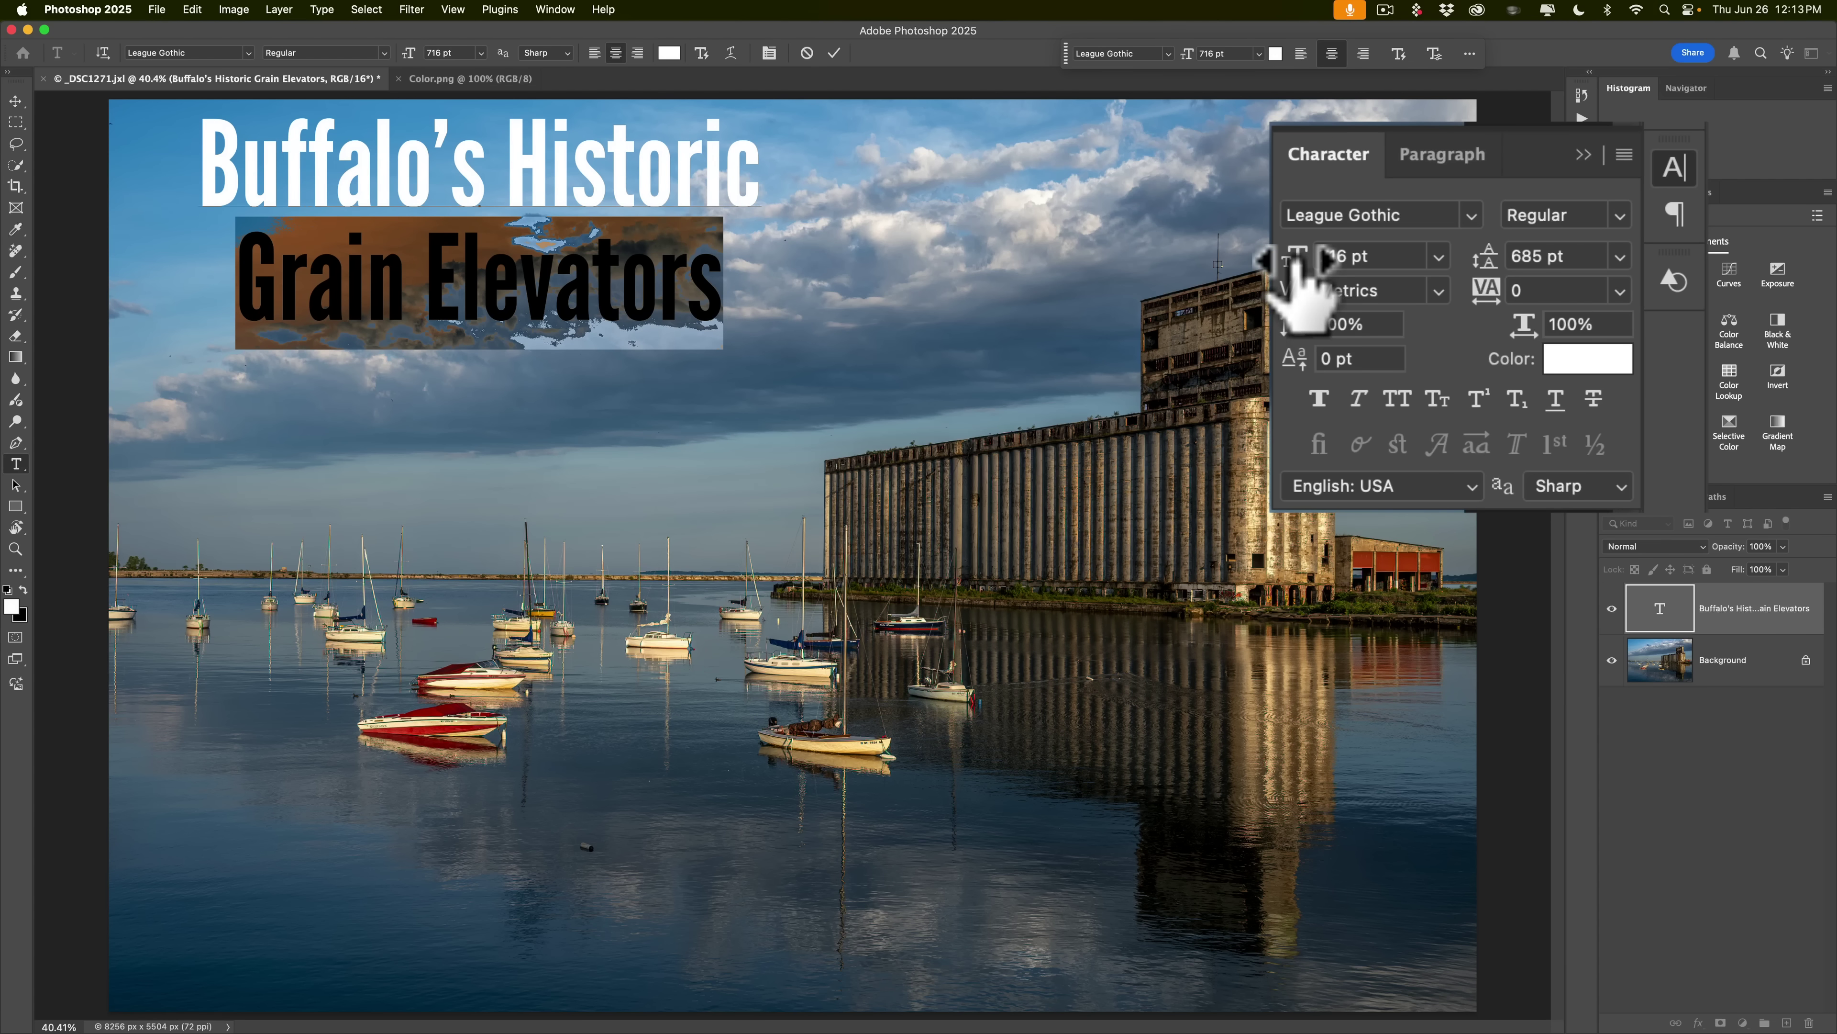
left_click_drag(1295, 259, 1479, 259)
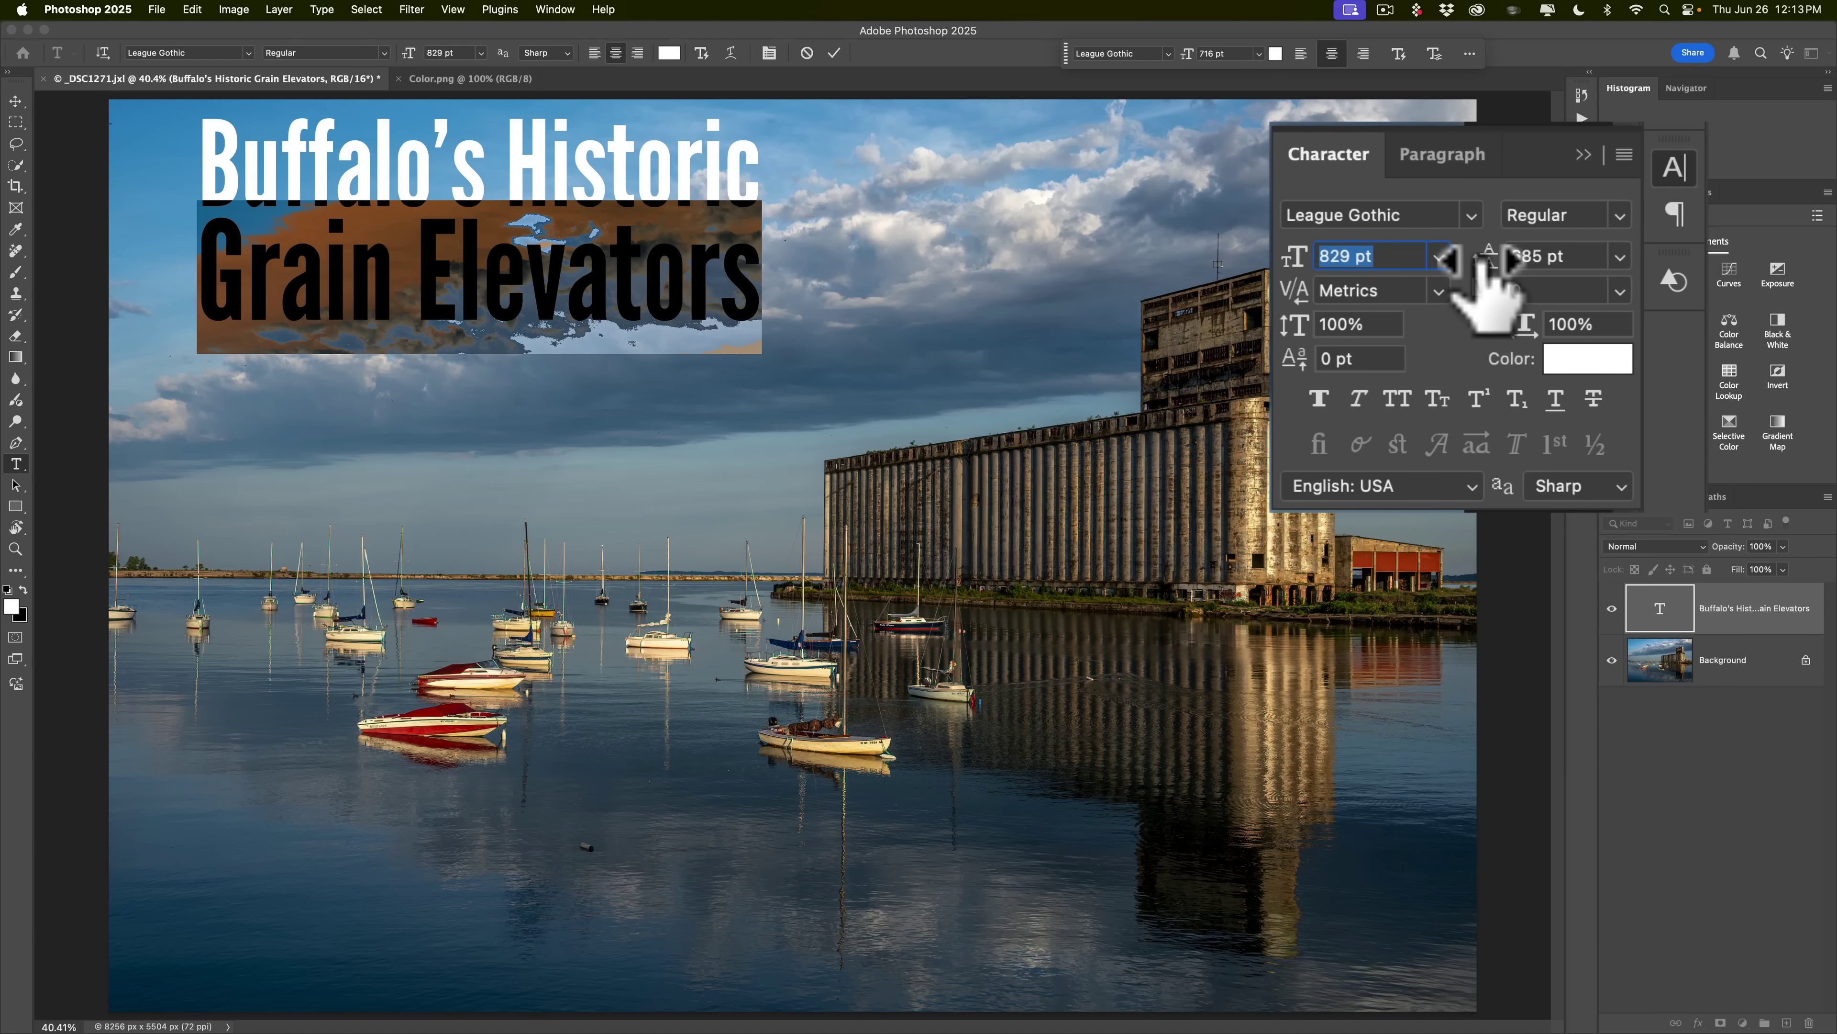
left_click(1481, 258)
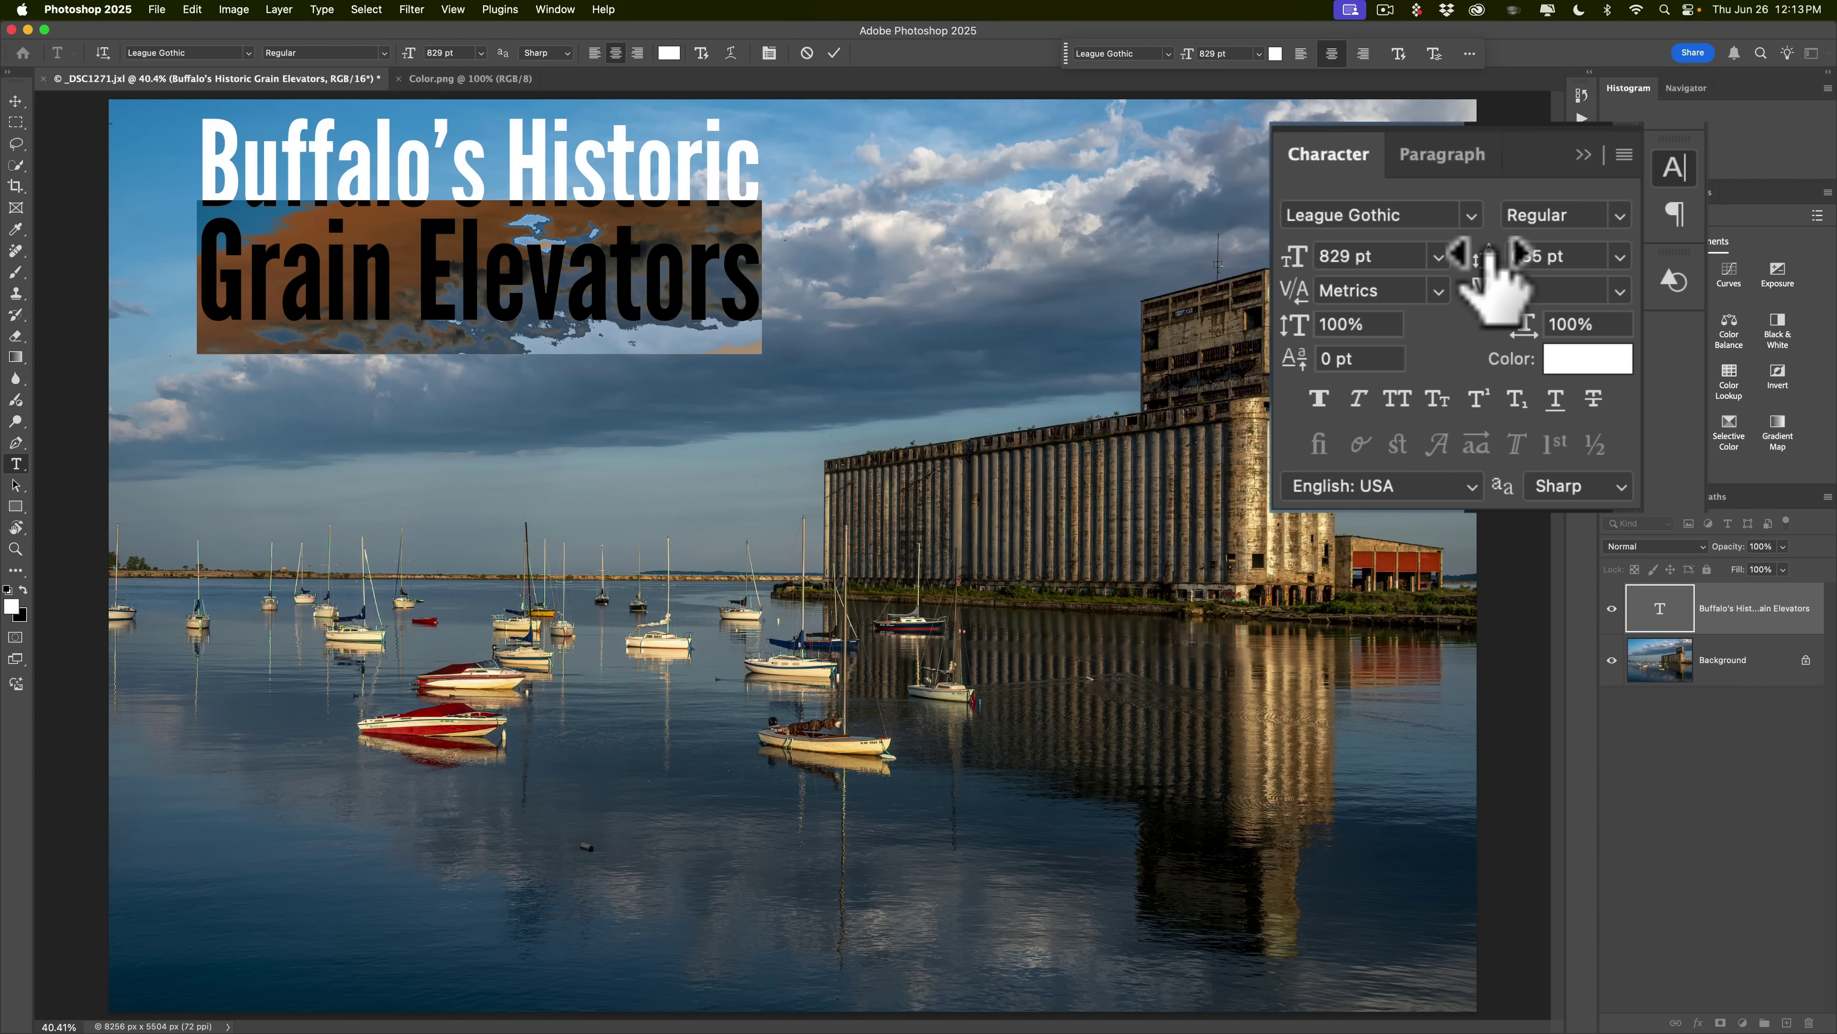
left_click_drag(1489, 261, 1702, 254)
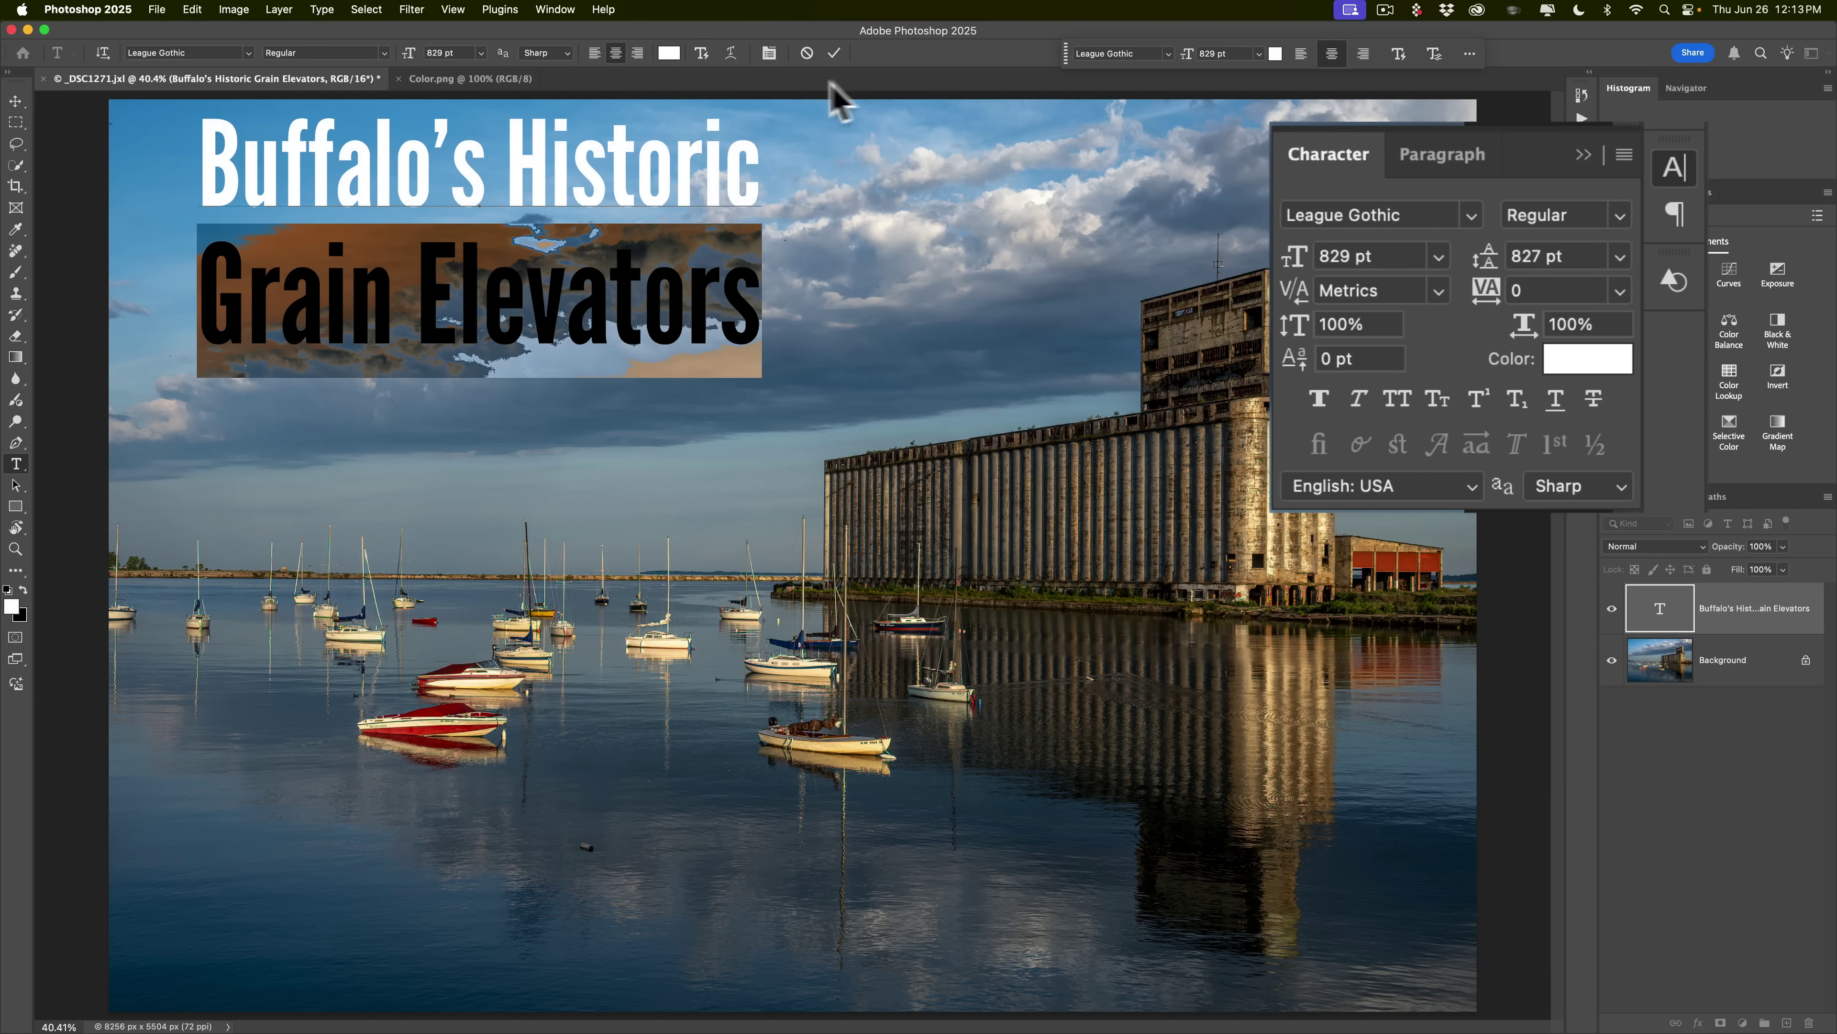
Step: Commit the edited title and reset its leading to Auto
left_click(834, 53)
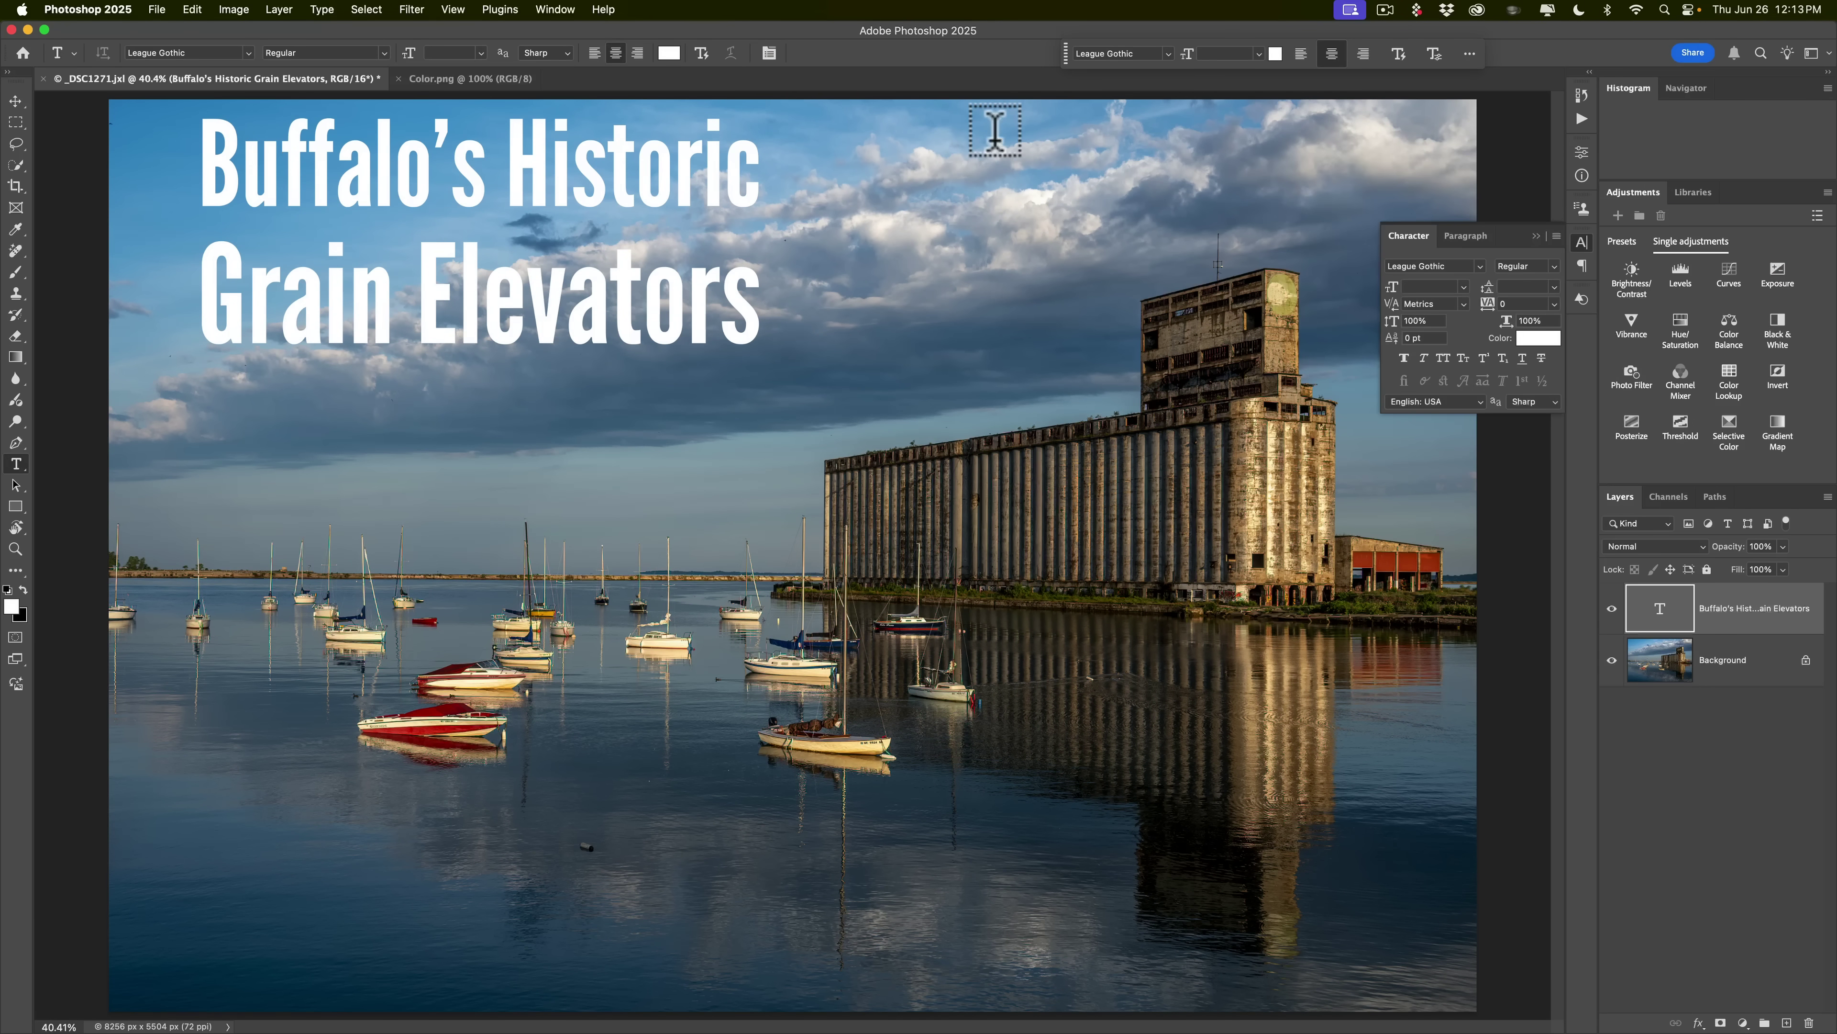
left_click(1554, 287)
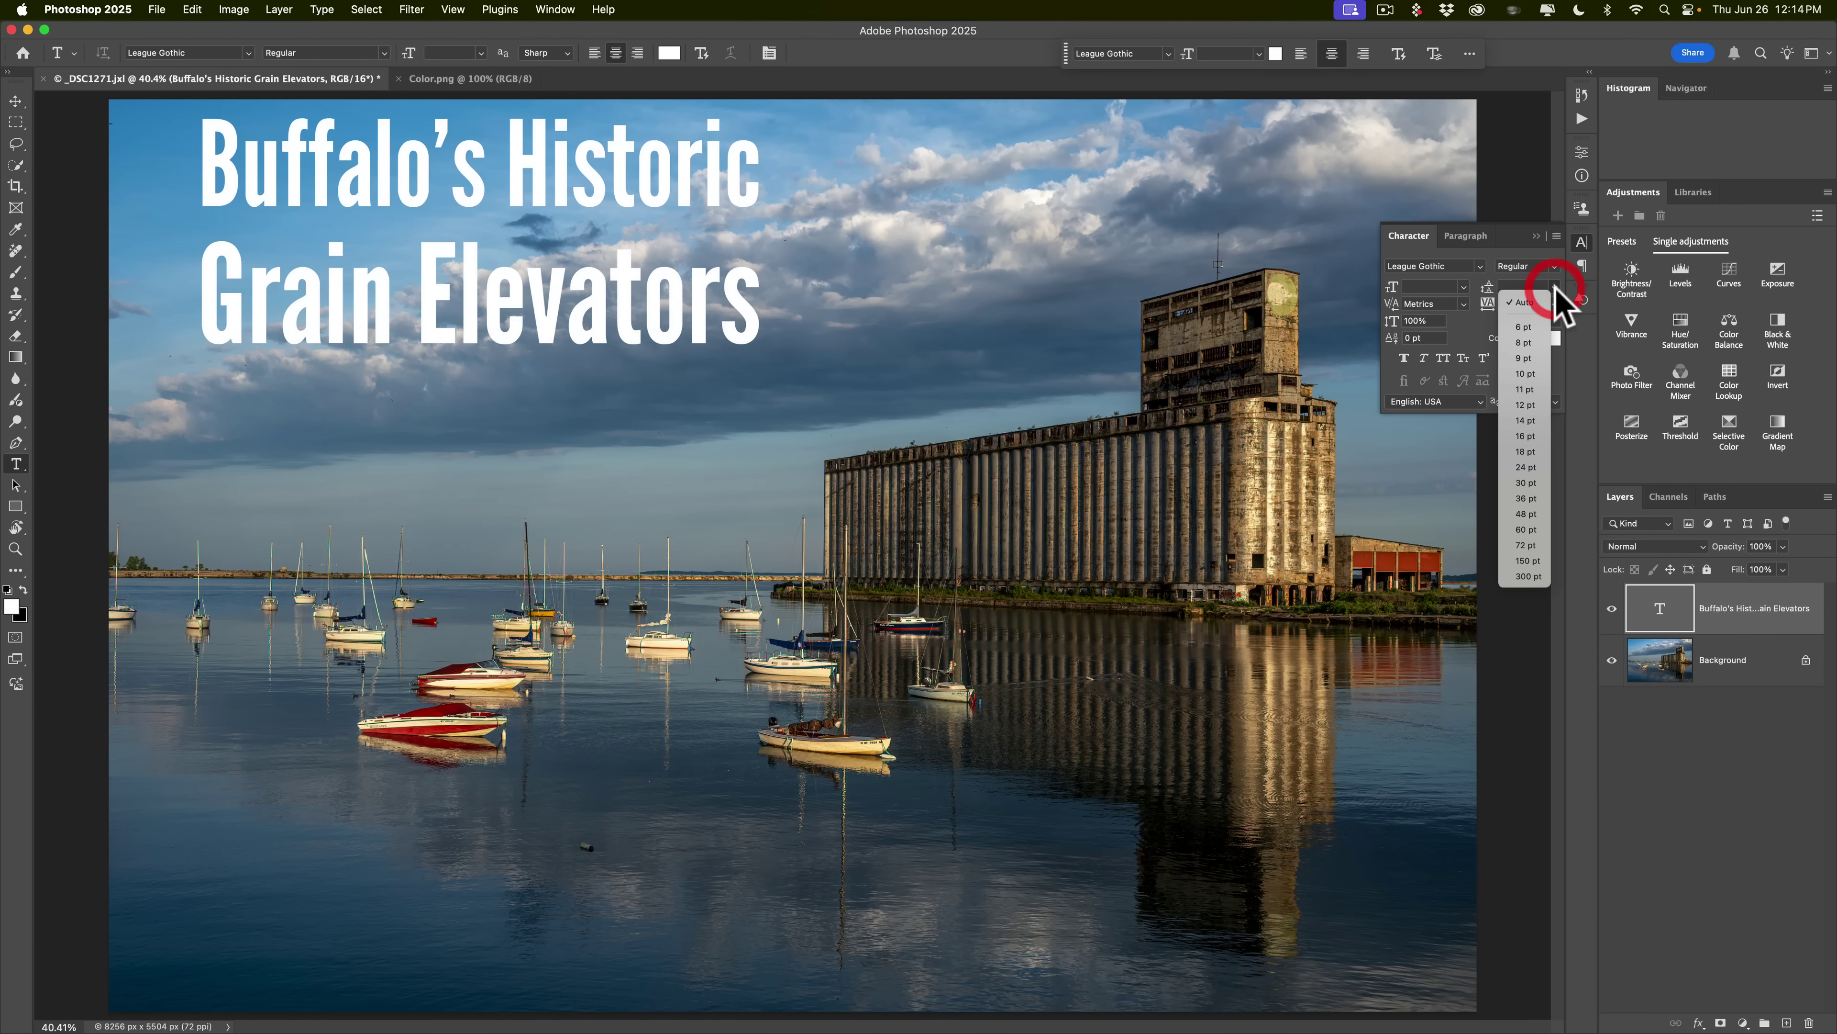
left_click(1527, 297)
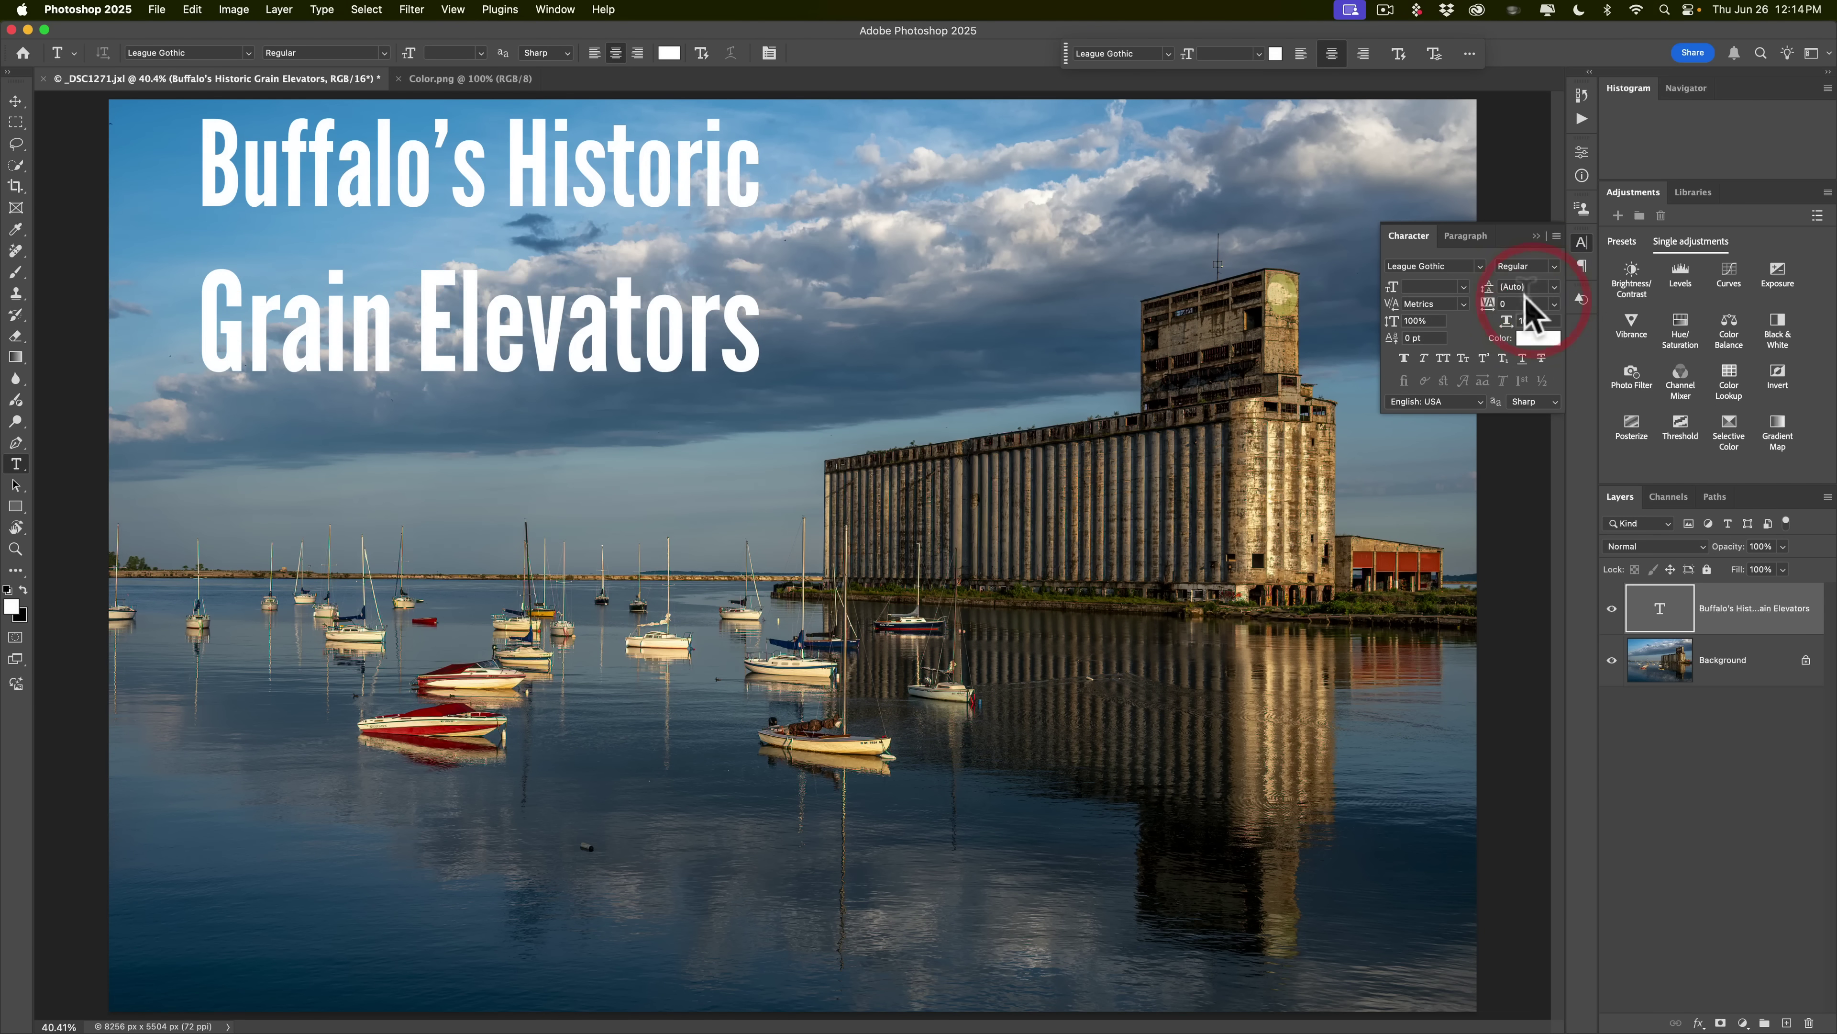
left_click(1537, 236)
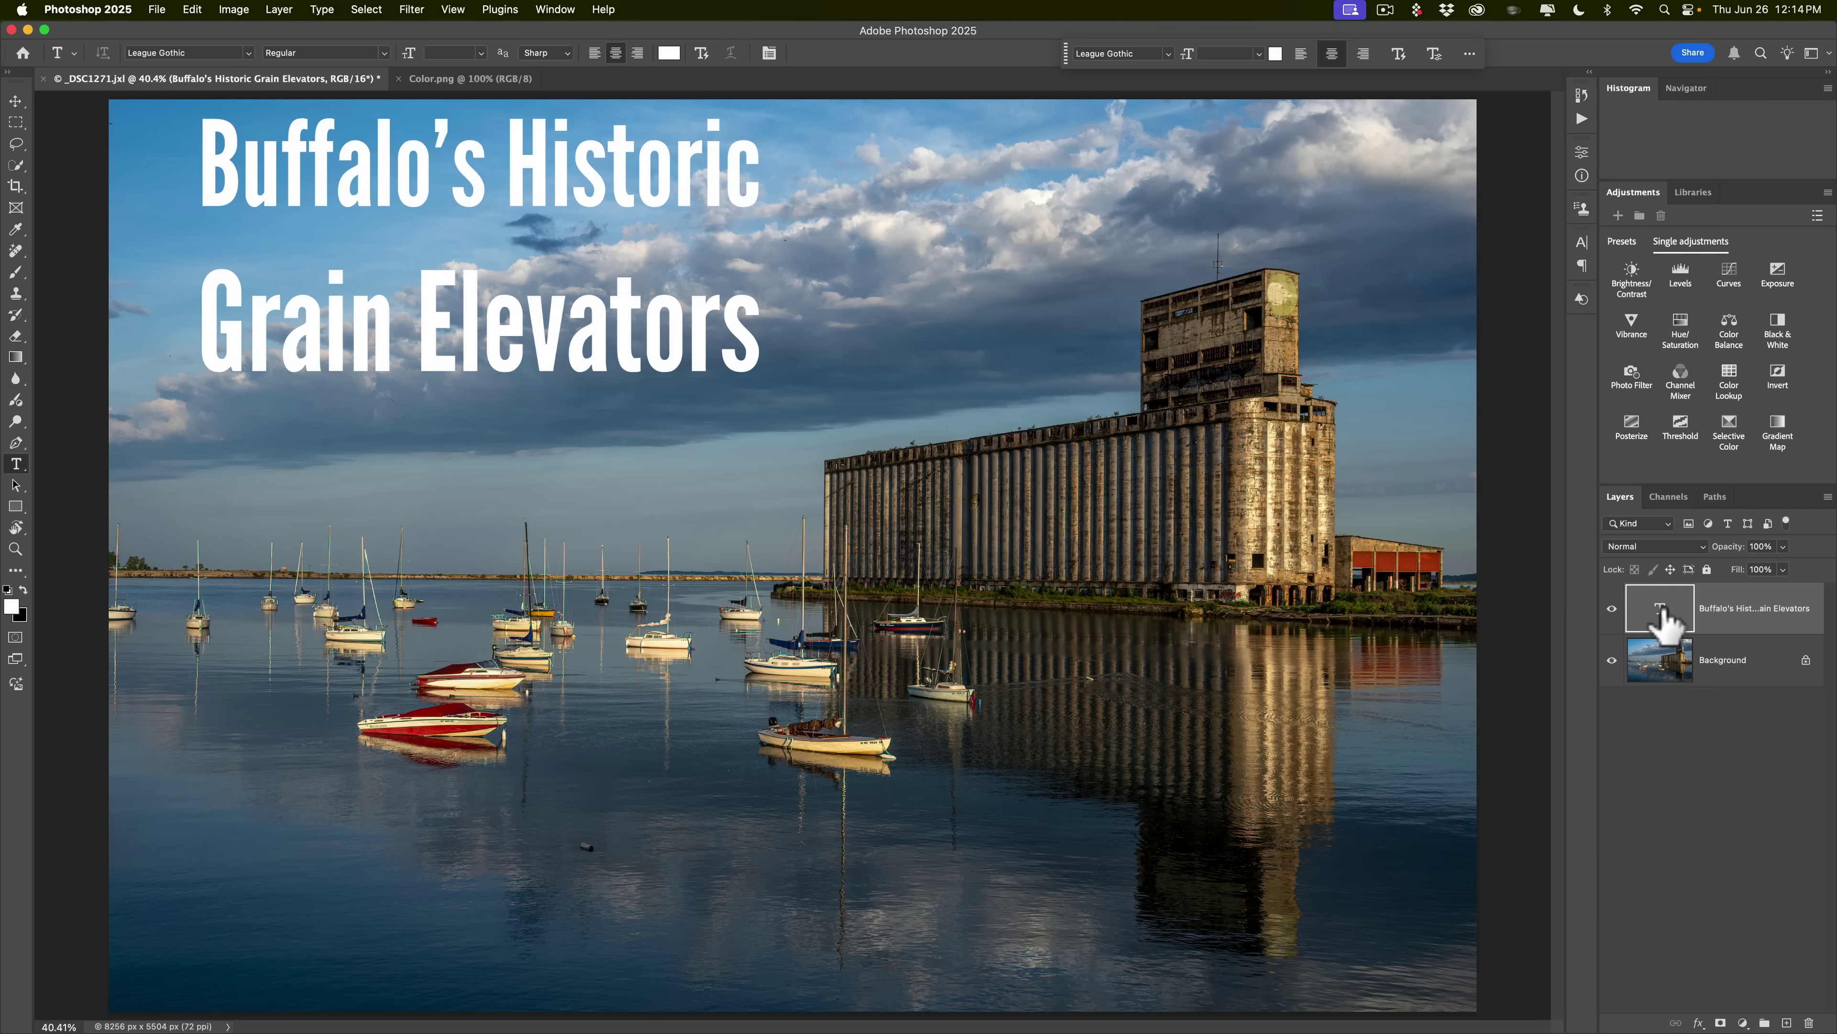
Step: Delete the old title layer and lower the type size to 203 pt
left_click_drag(1662, 615, 1809, 1022)
left_click(398, 55)
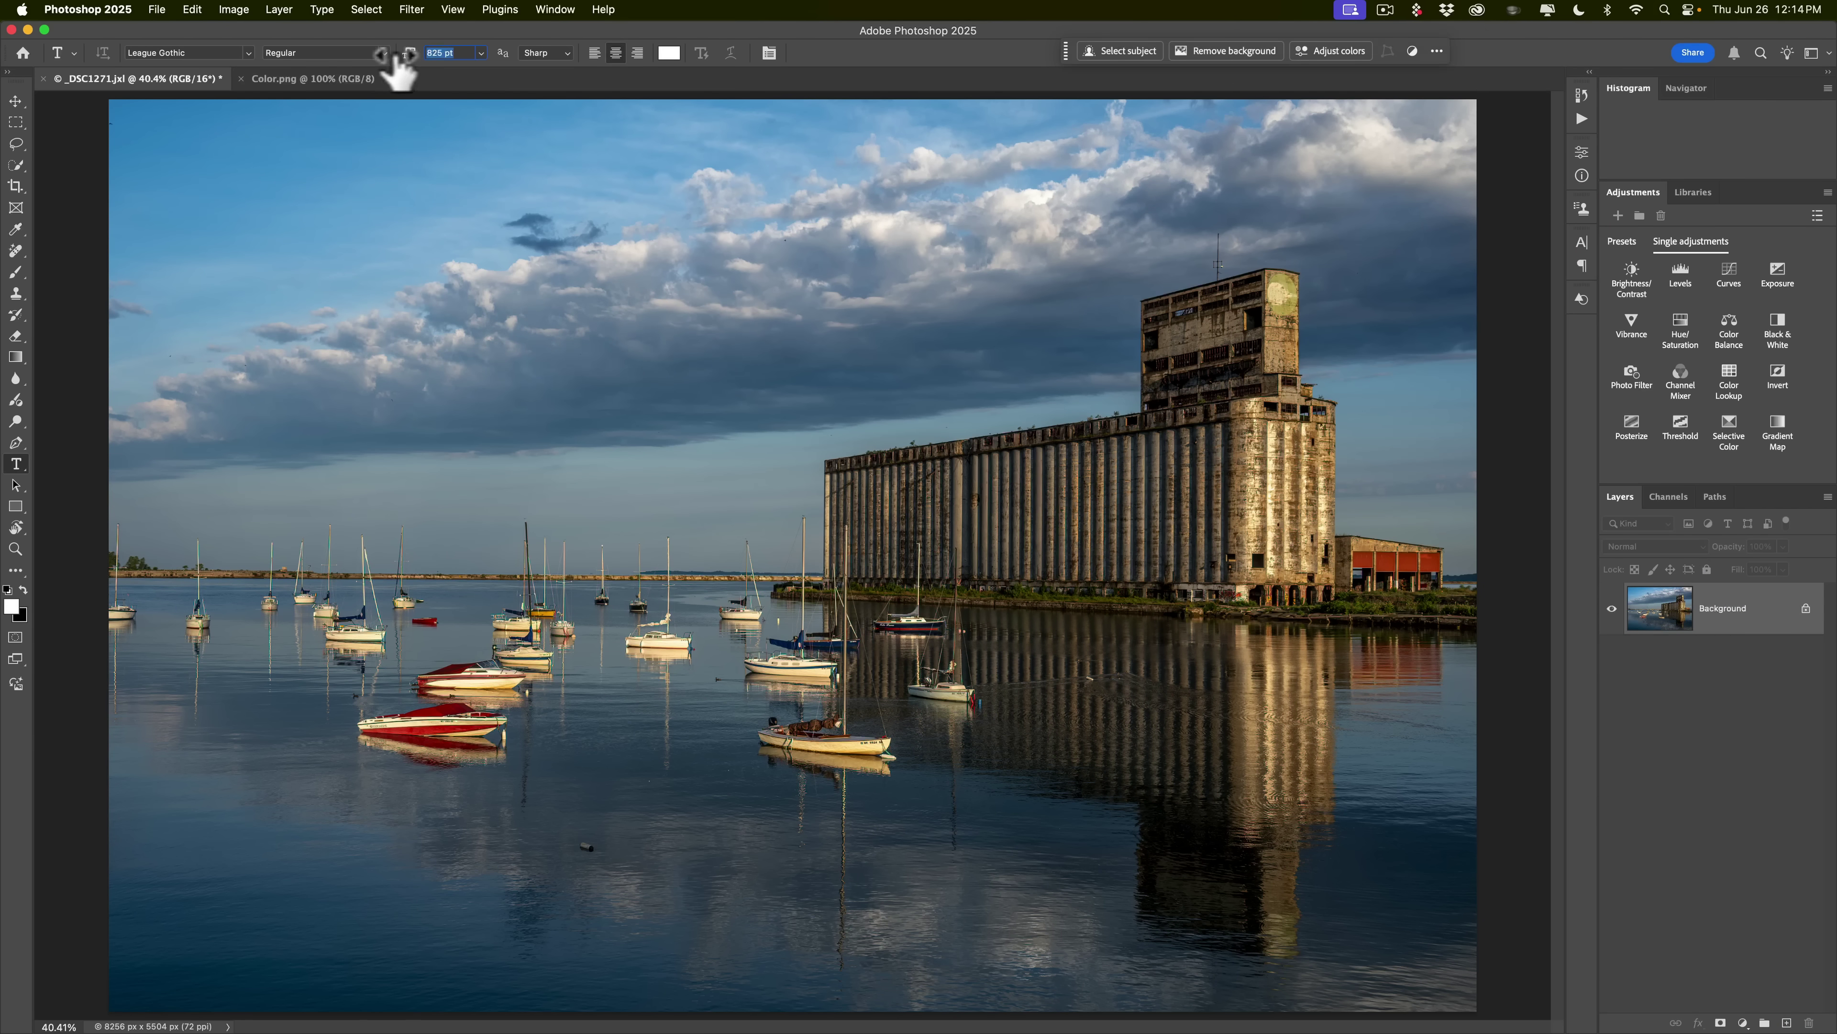
left_click_drag(399, 55, 10, 58)
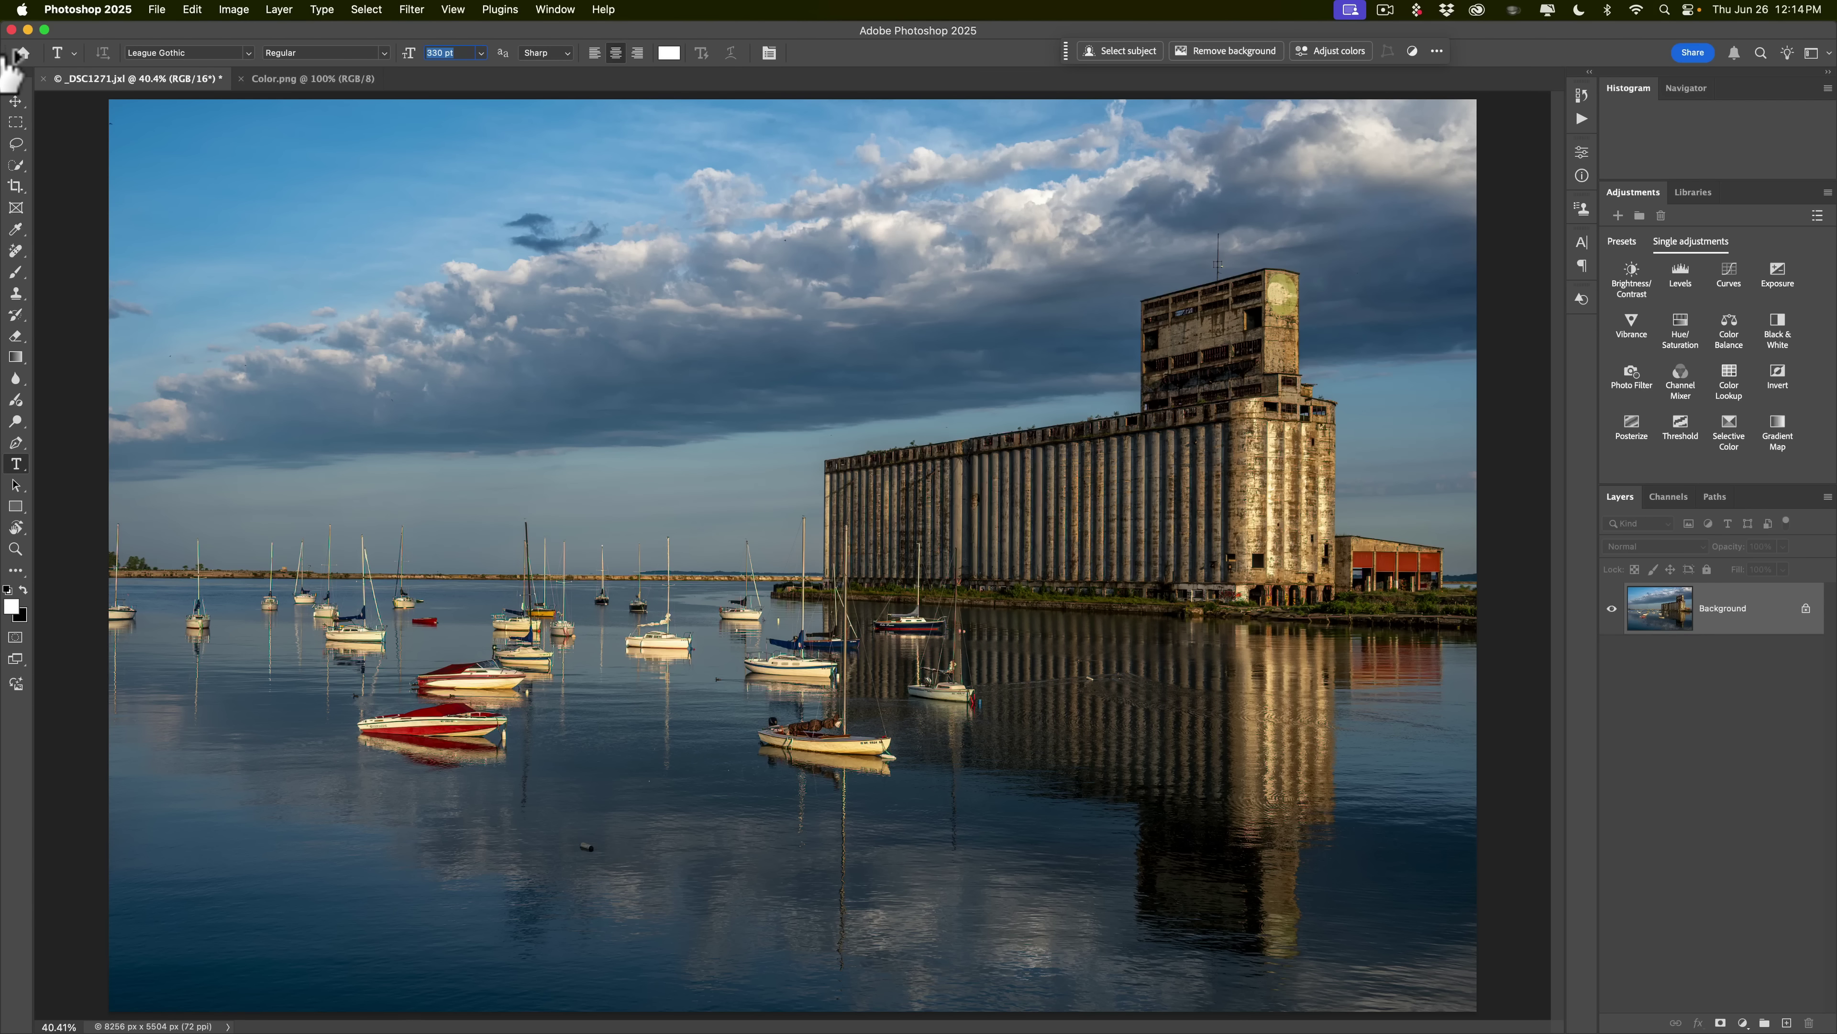
left_click_drag(408, 53, 295, 51)
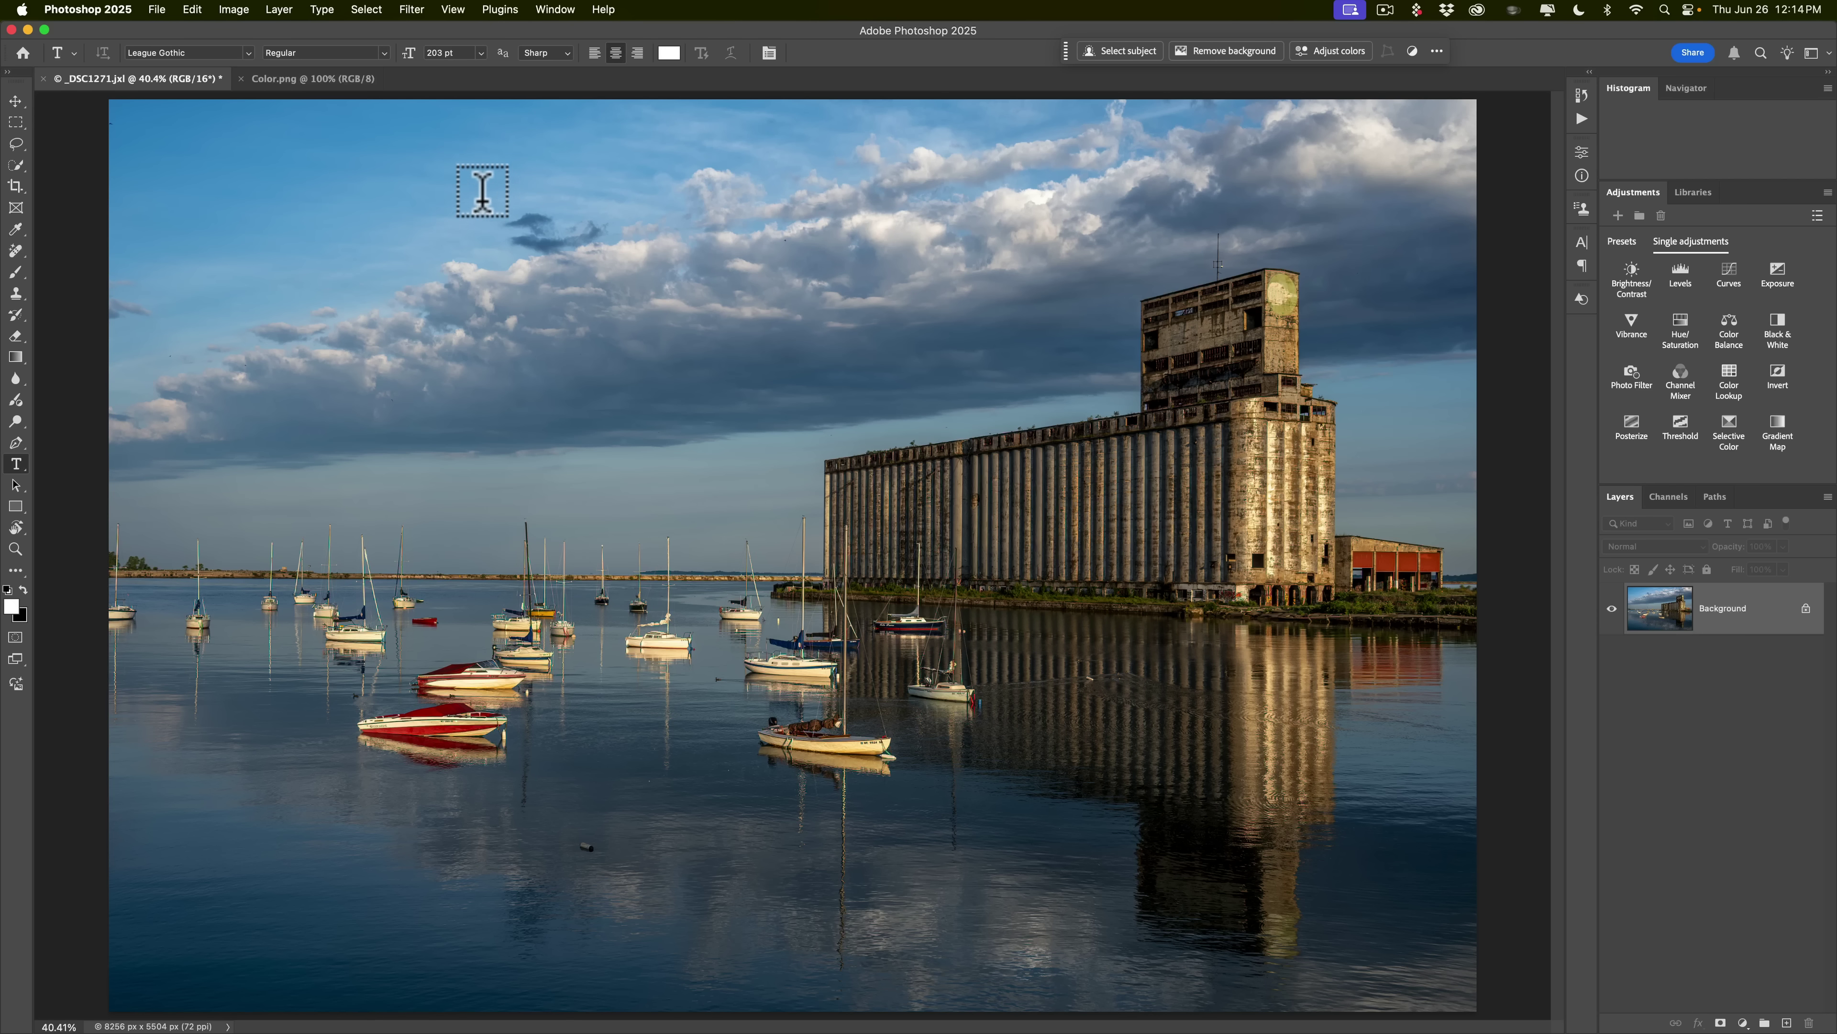
Step: Type a fresh two-line title 'Buffalo's Historic' / 'Grain Elevators' in the sky
left_click(504, 210)
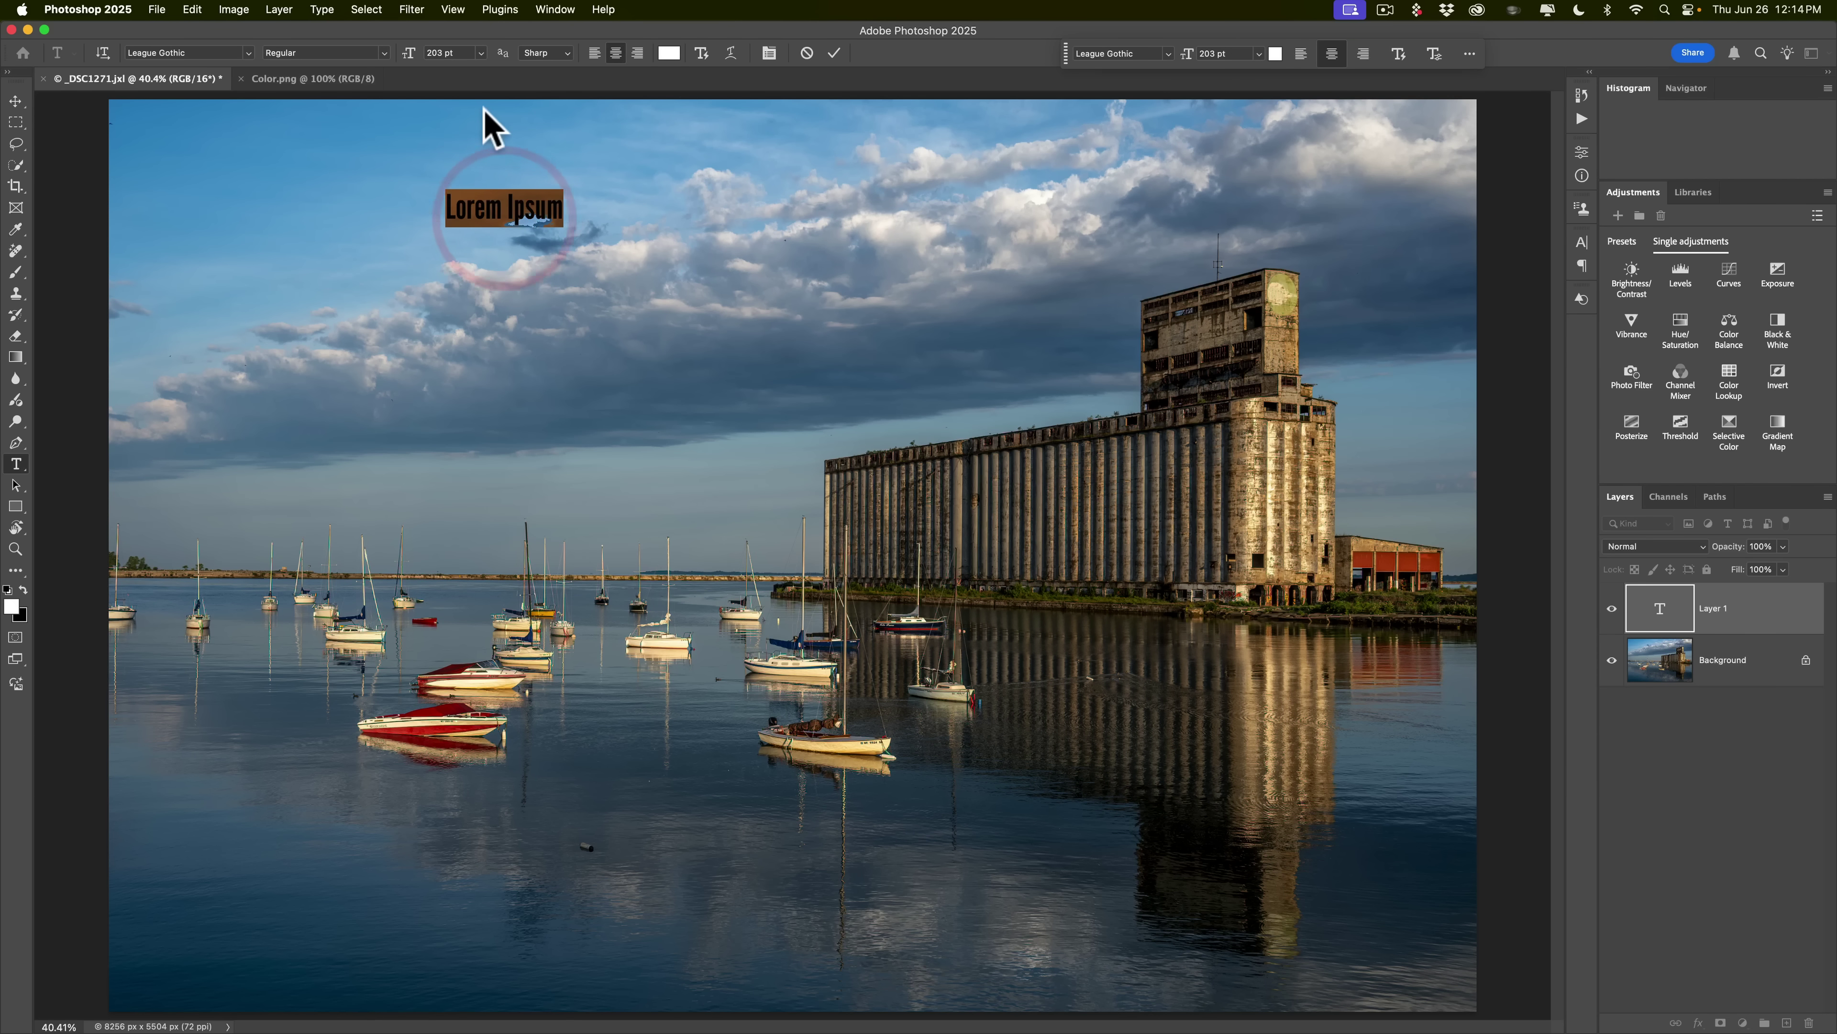
type("Buffa")
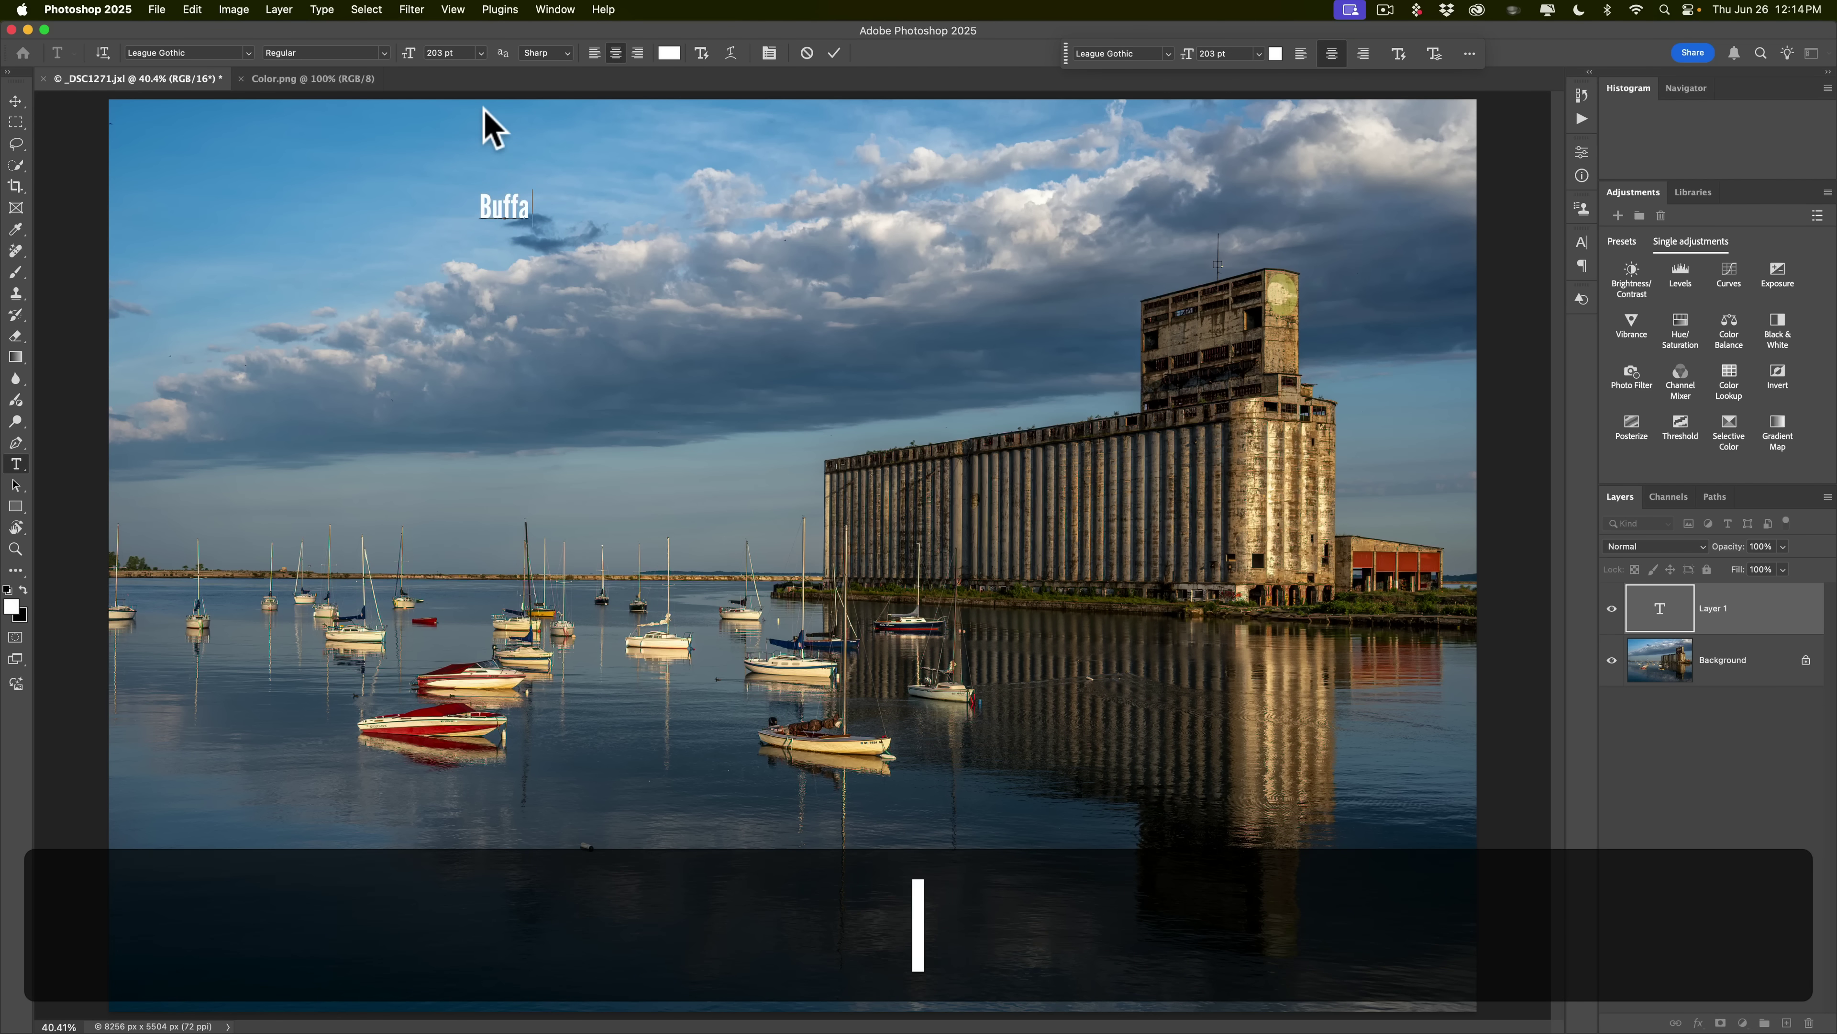
type("lo's Historic")
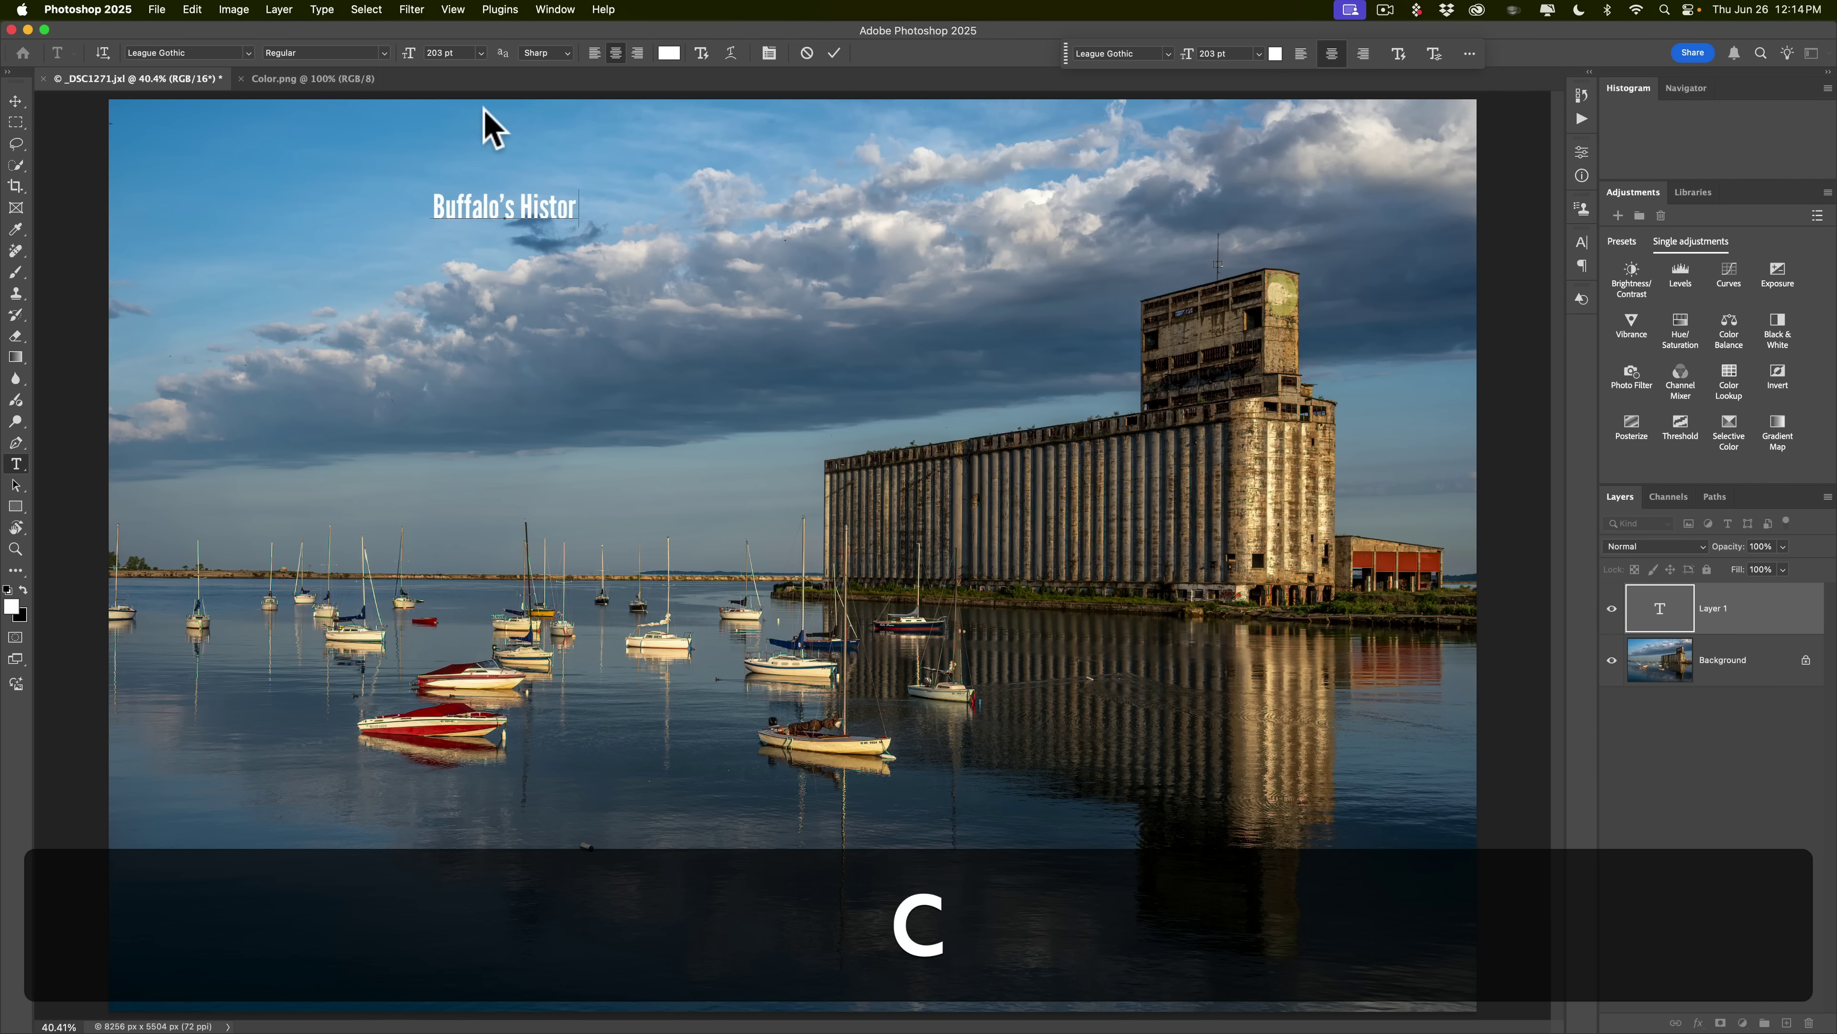
key("Return")
type("Grain")
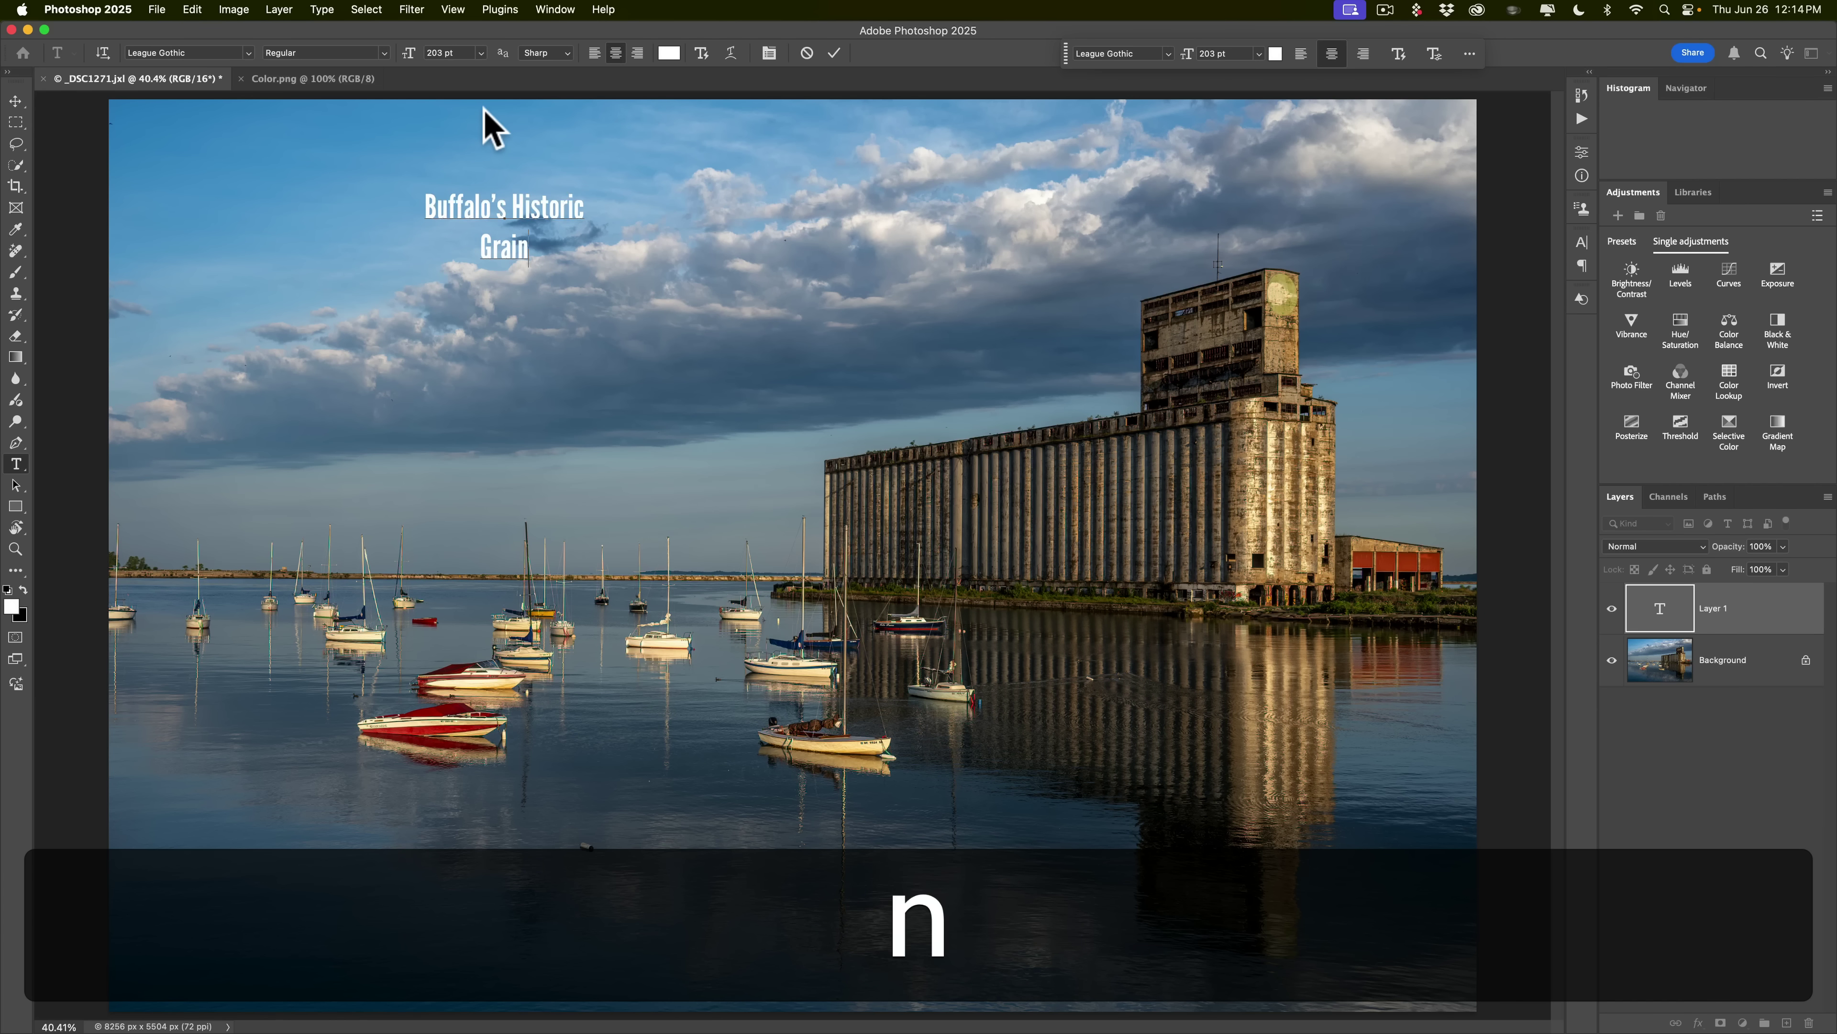
type(" Elevator")
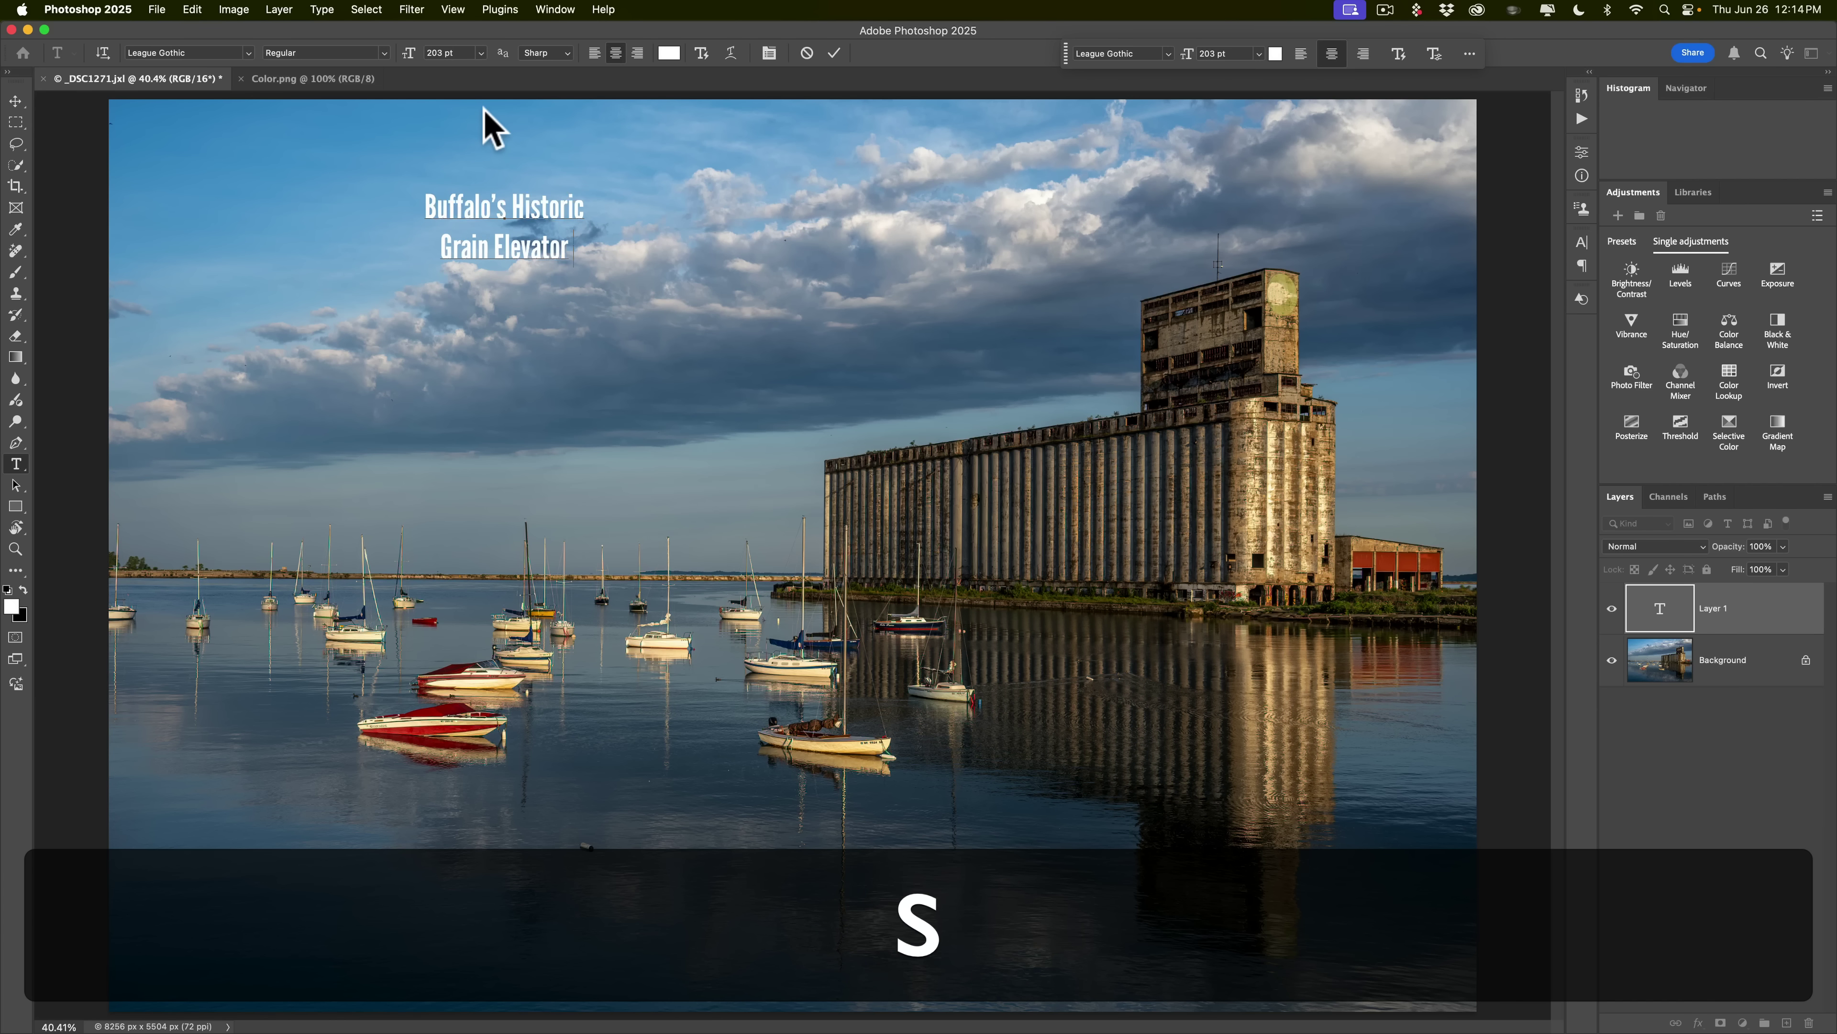
type("s")
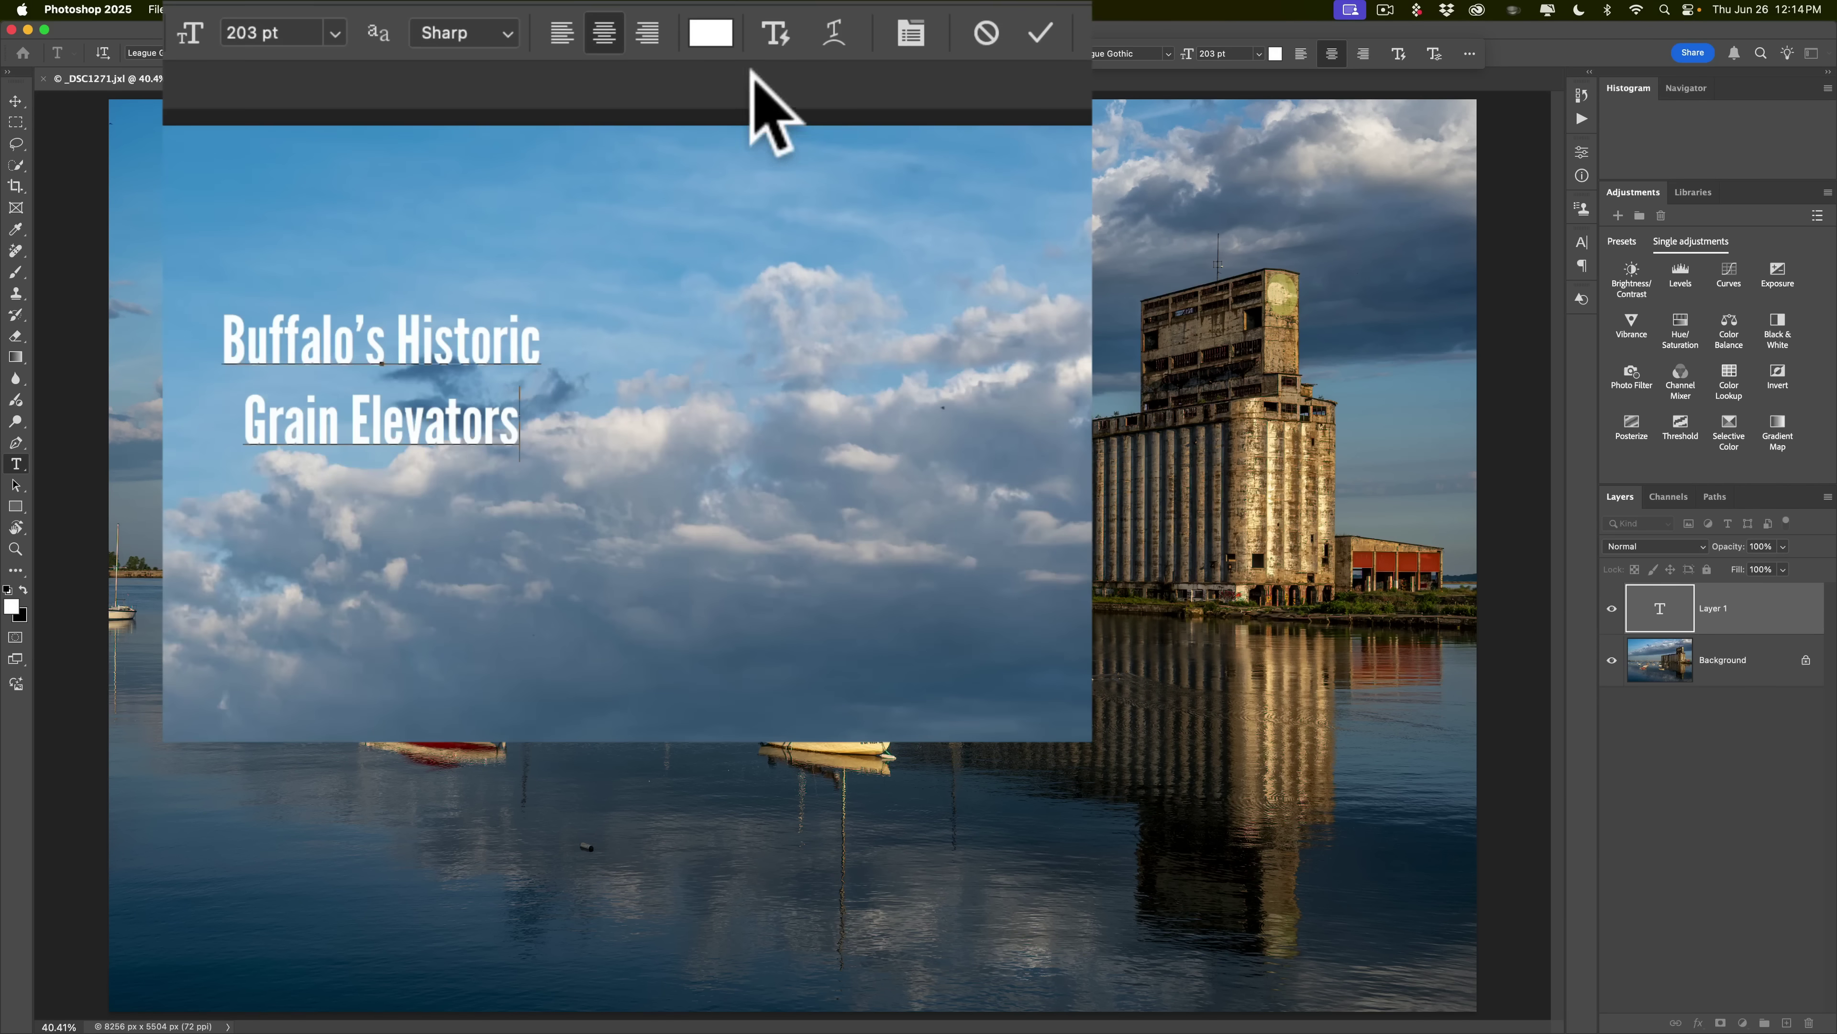
Step: Finish the title, then re-edit it and resize it from its corner handles
left_click(776, 33)
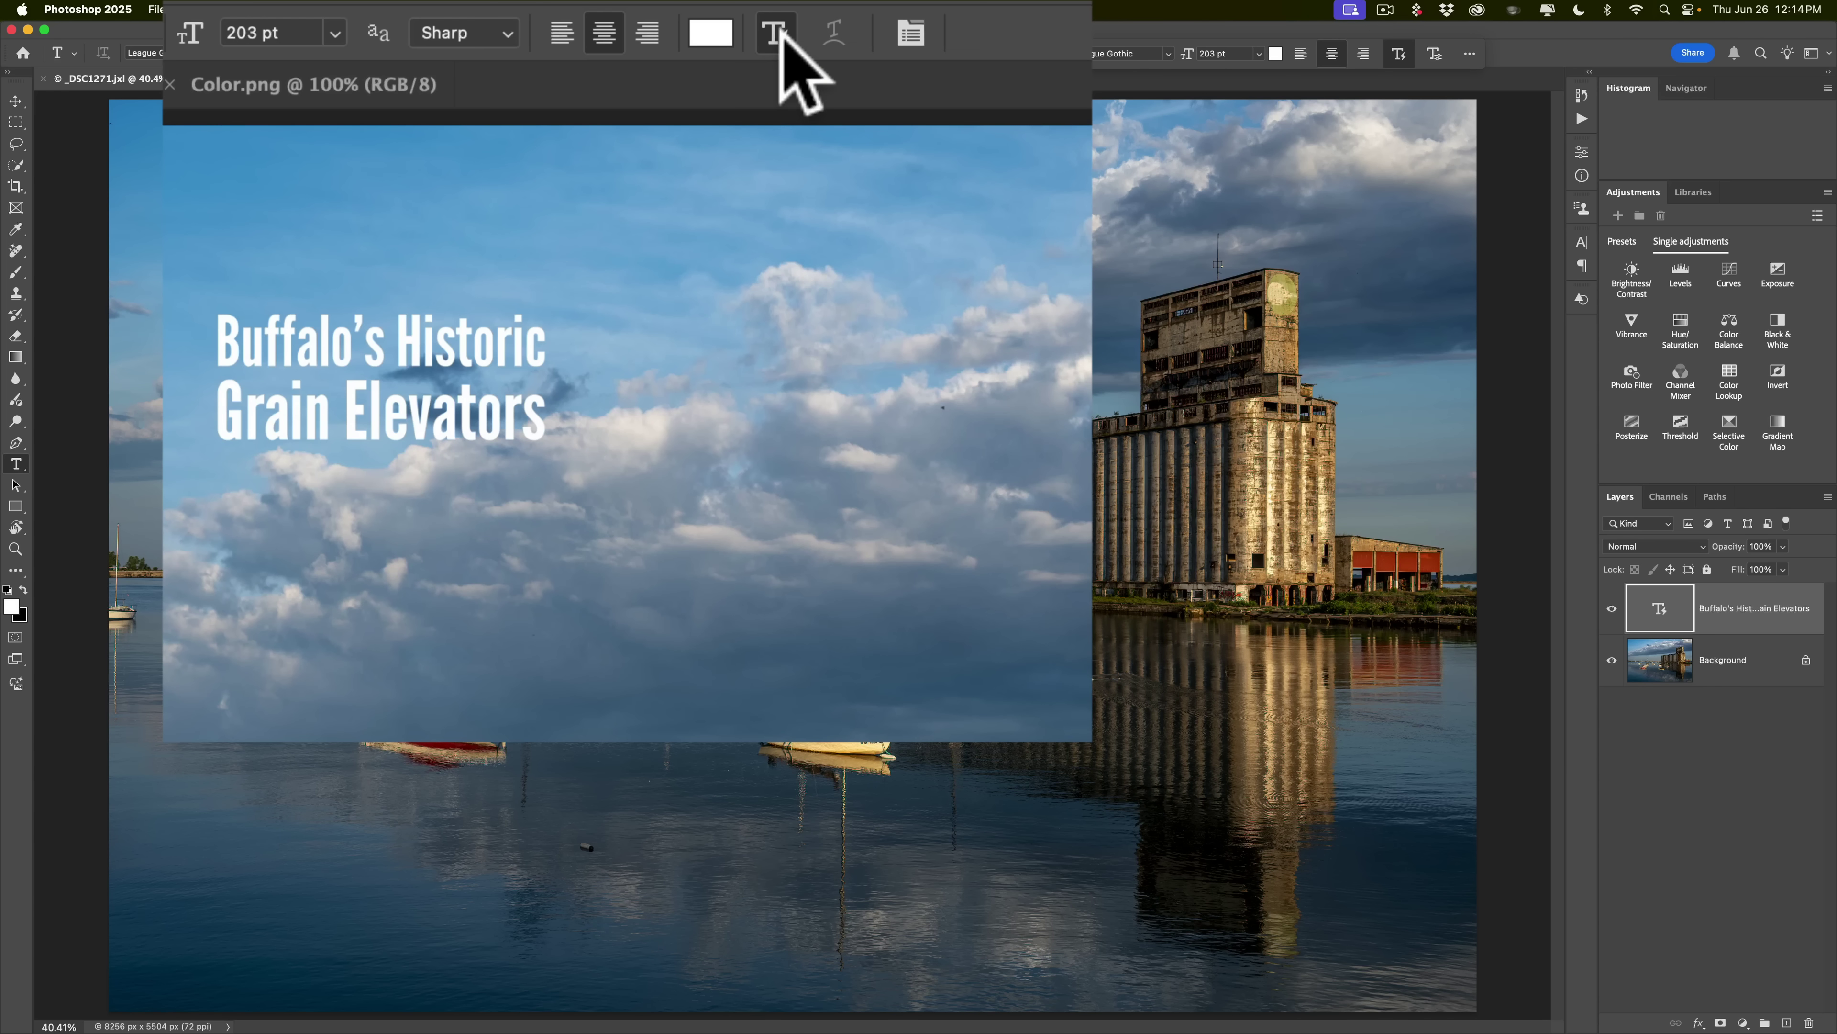
left_click(482, 338)
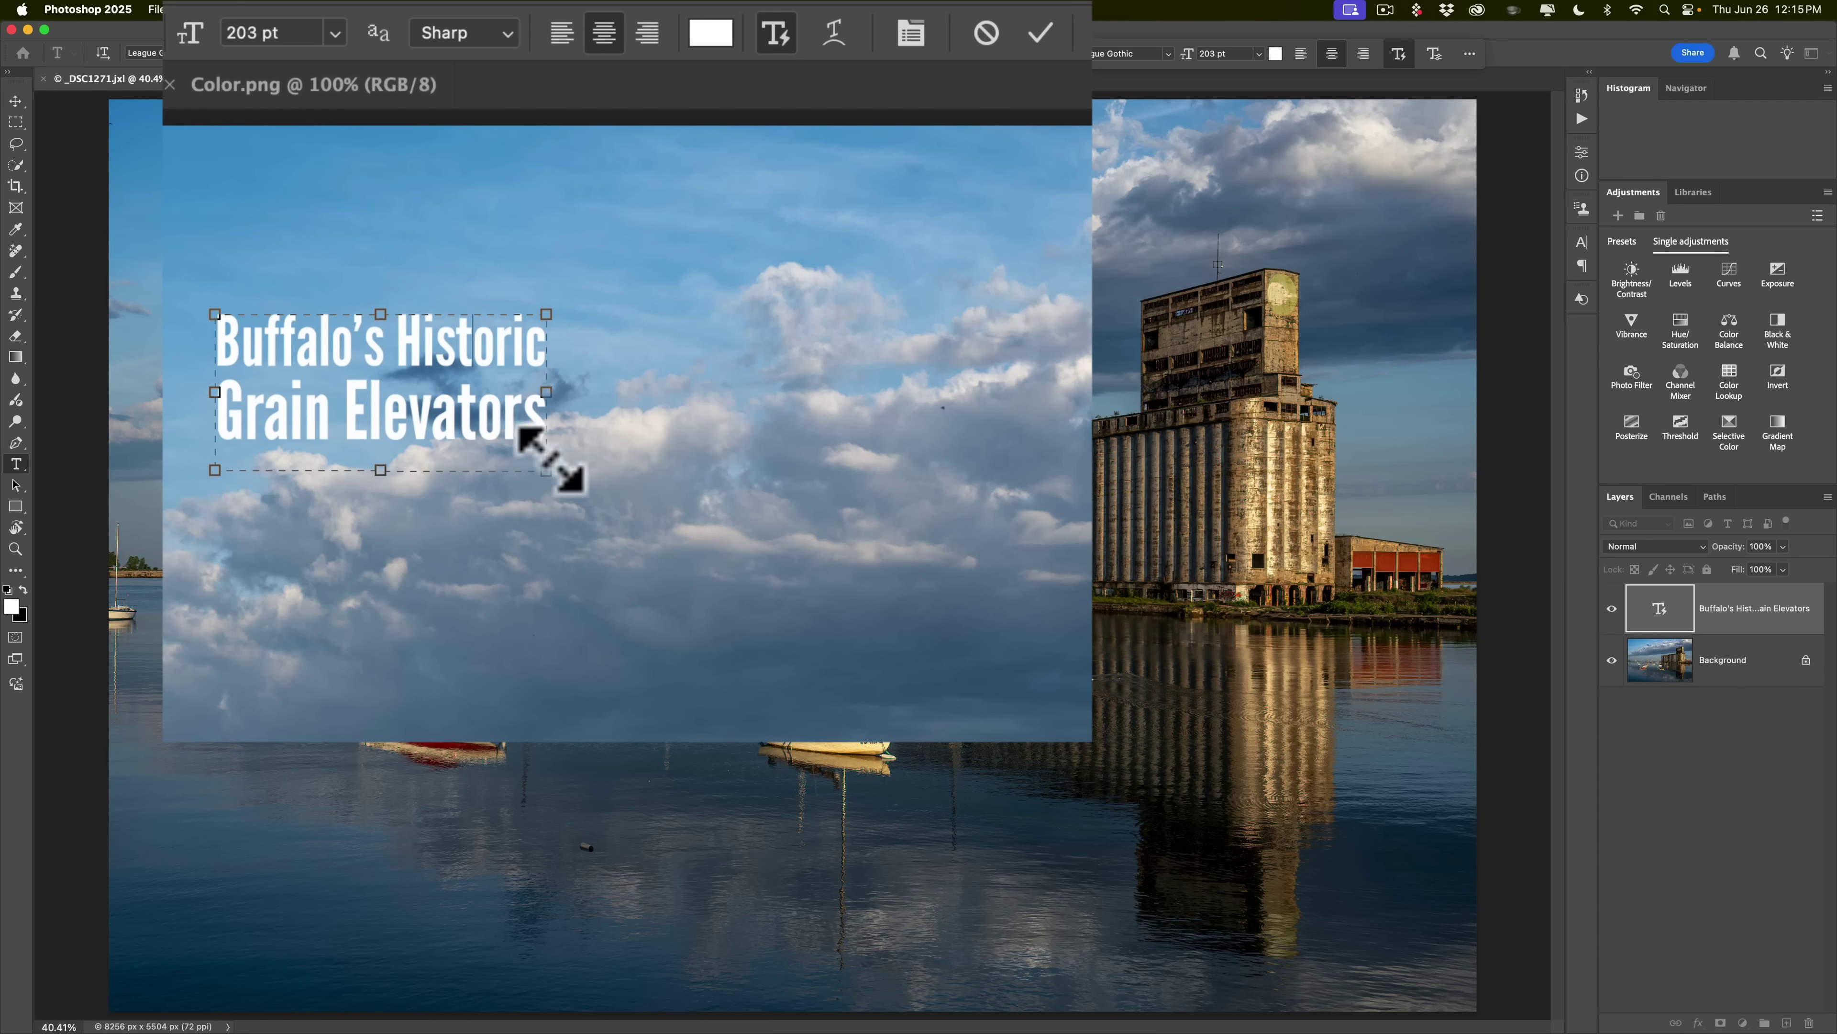
left_click_drag(546, 469, 601, 492)
left_click_drag(604, 373, 908, 418)
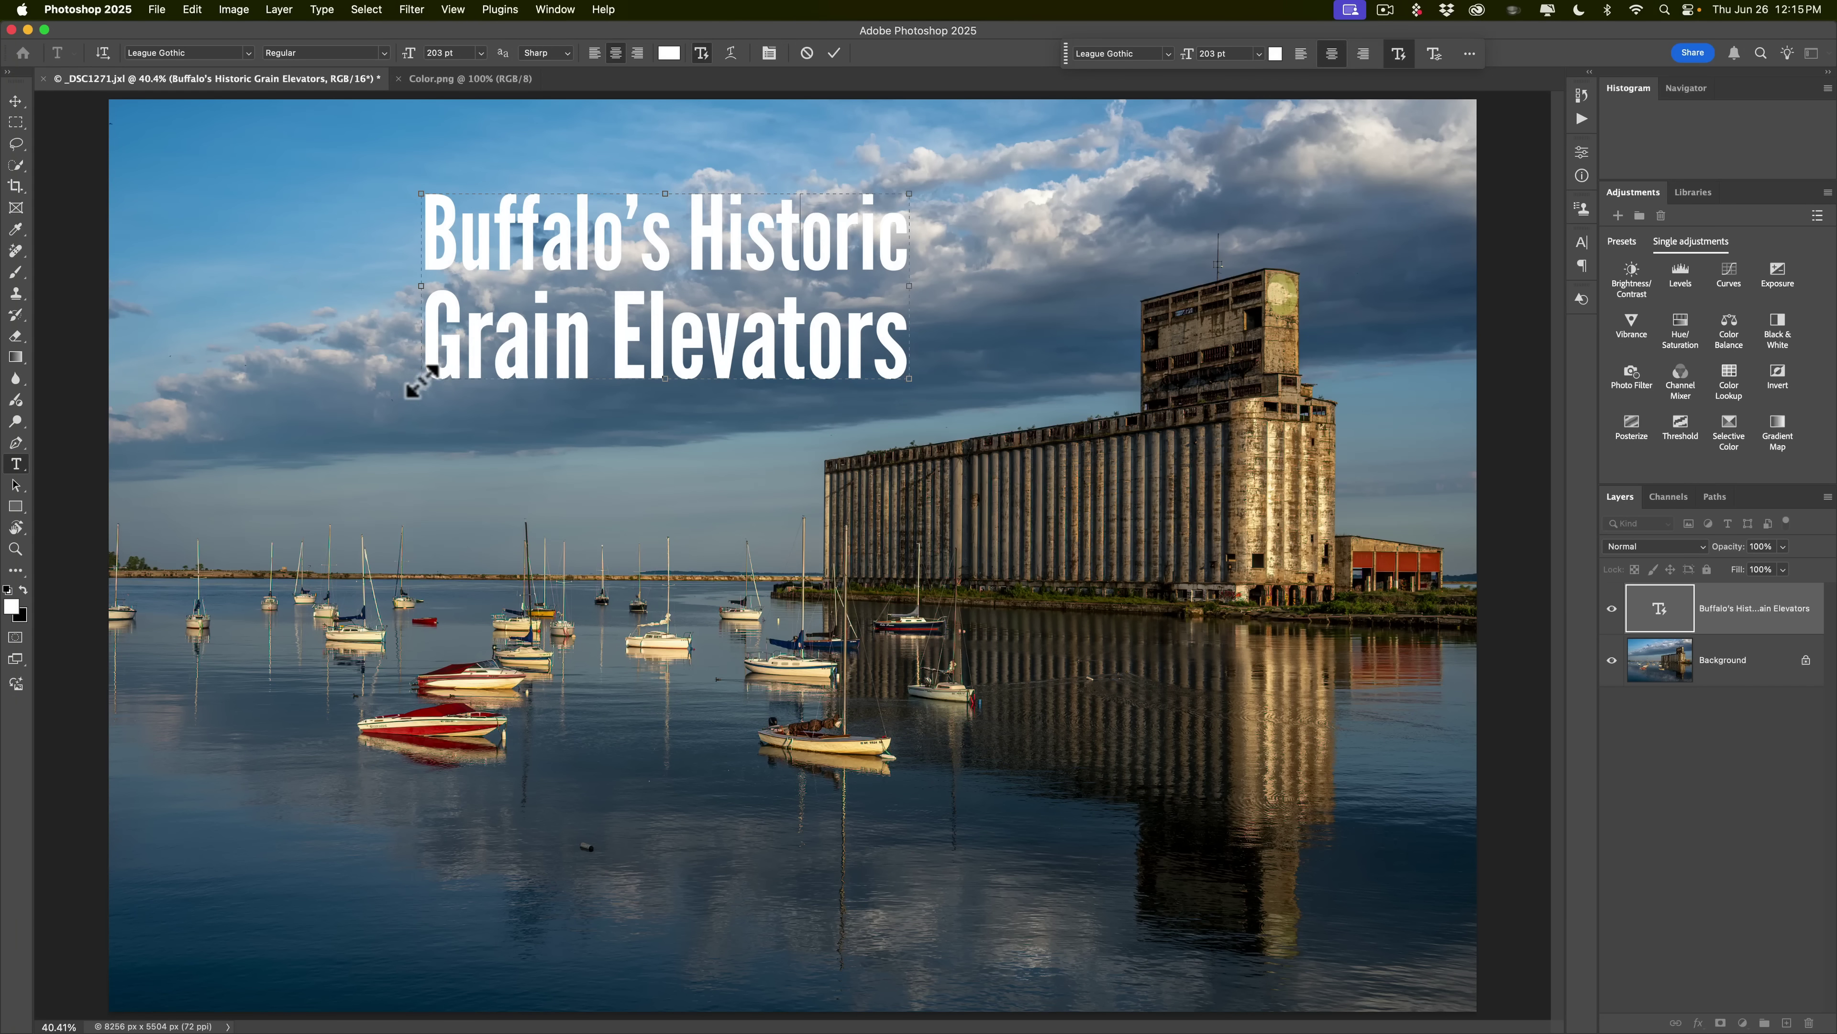
left_click_drag(422, 379, 161, 349)
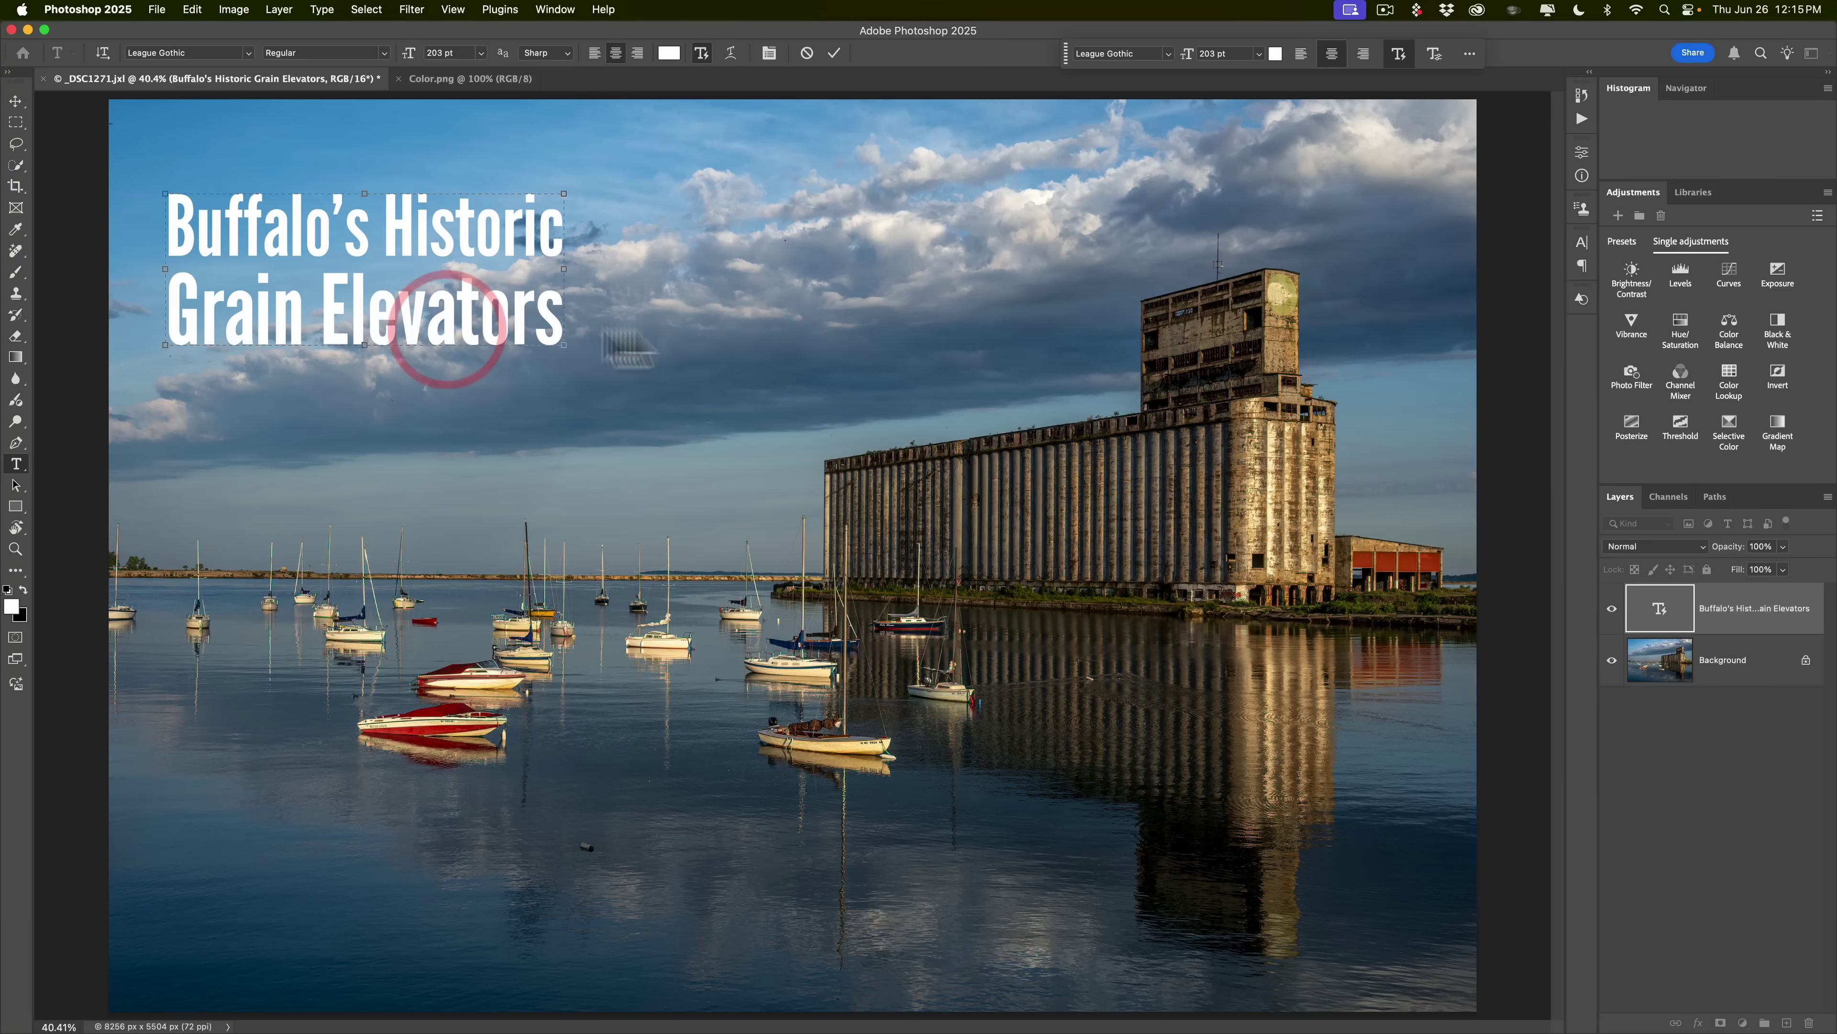
left_click_drag(564, 346, 840, 418)
Step: Keep rescaling the title box toward the left edge, then delete the title layer
left_click_drag(779, 189, 805, 149)
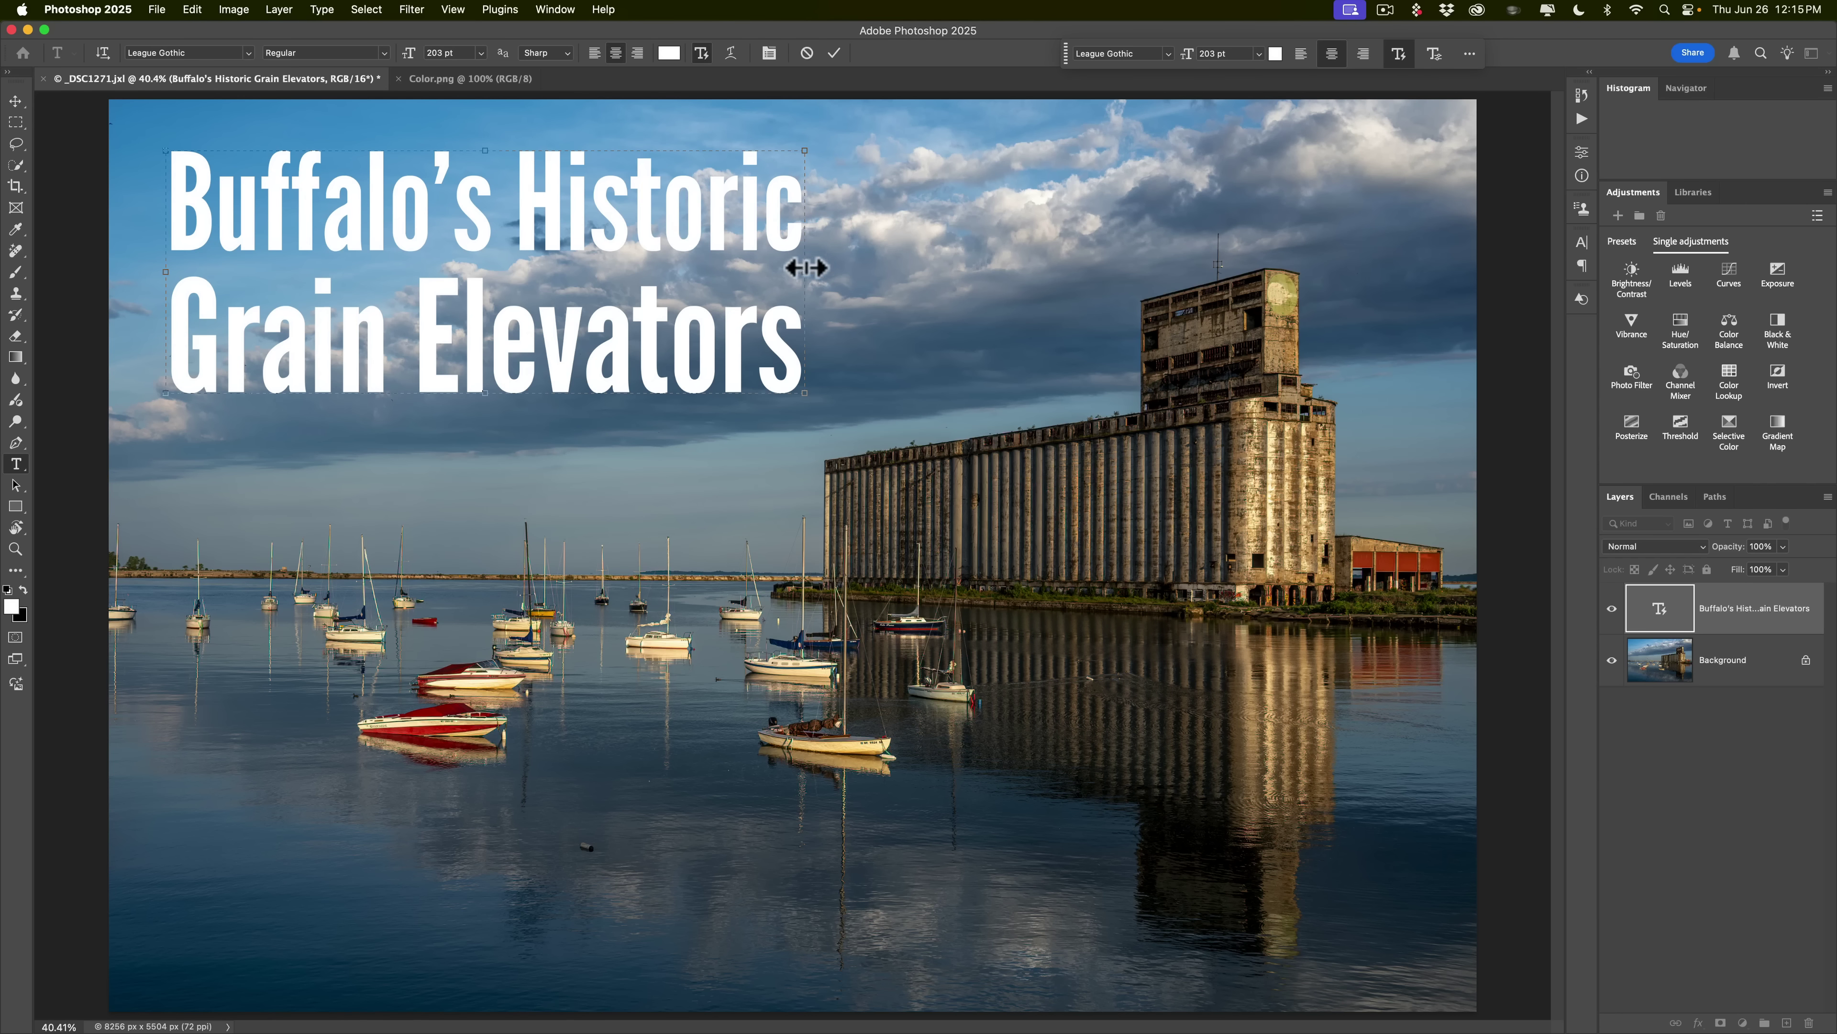
left_click_drag(806, 272, 379, 275)
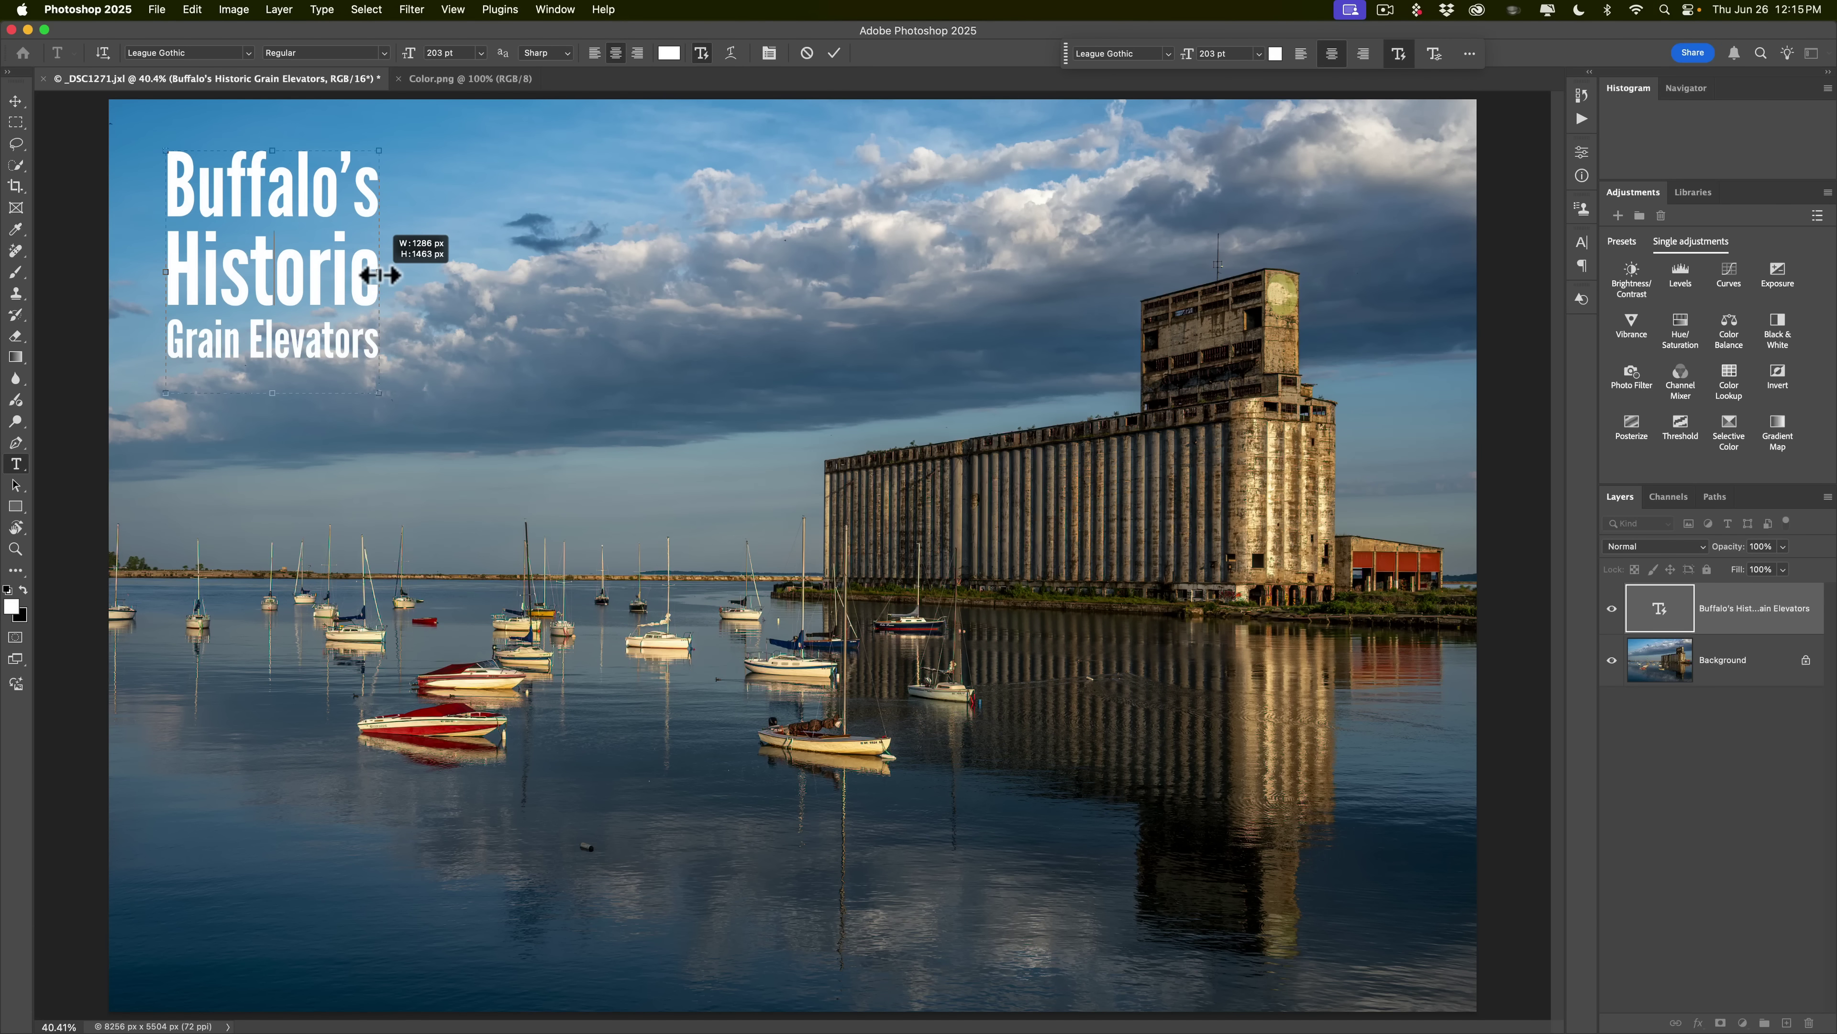
left_click_drag(380, 275, 847, 411)
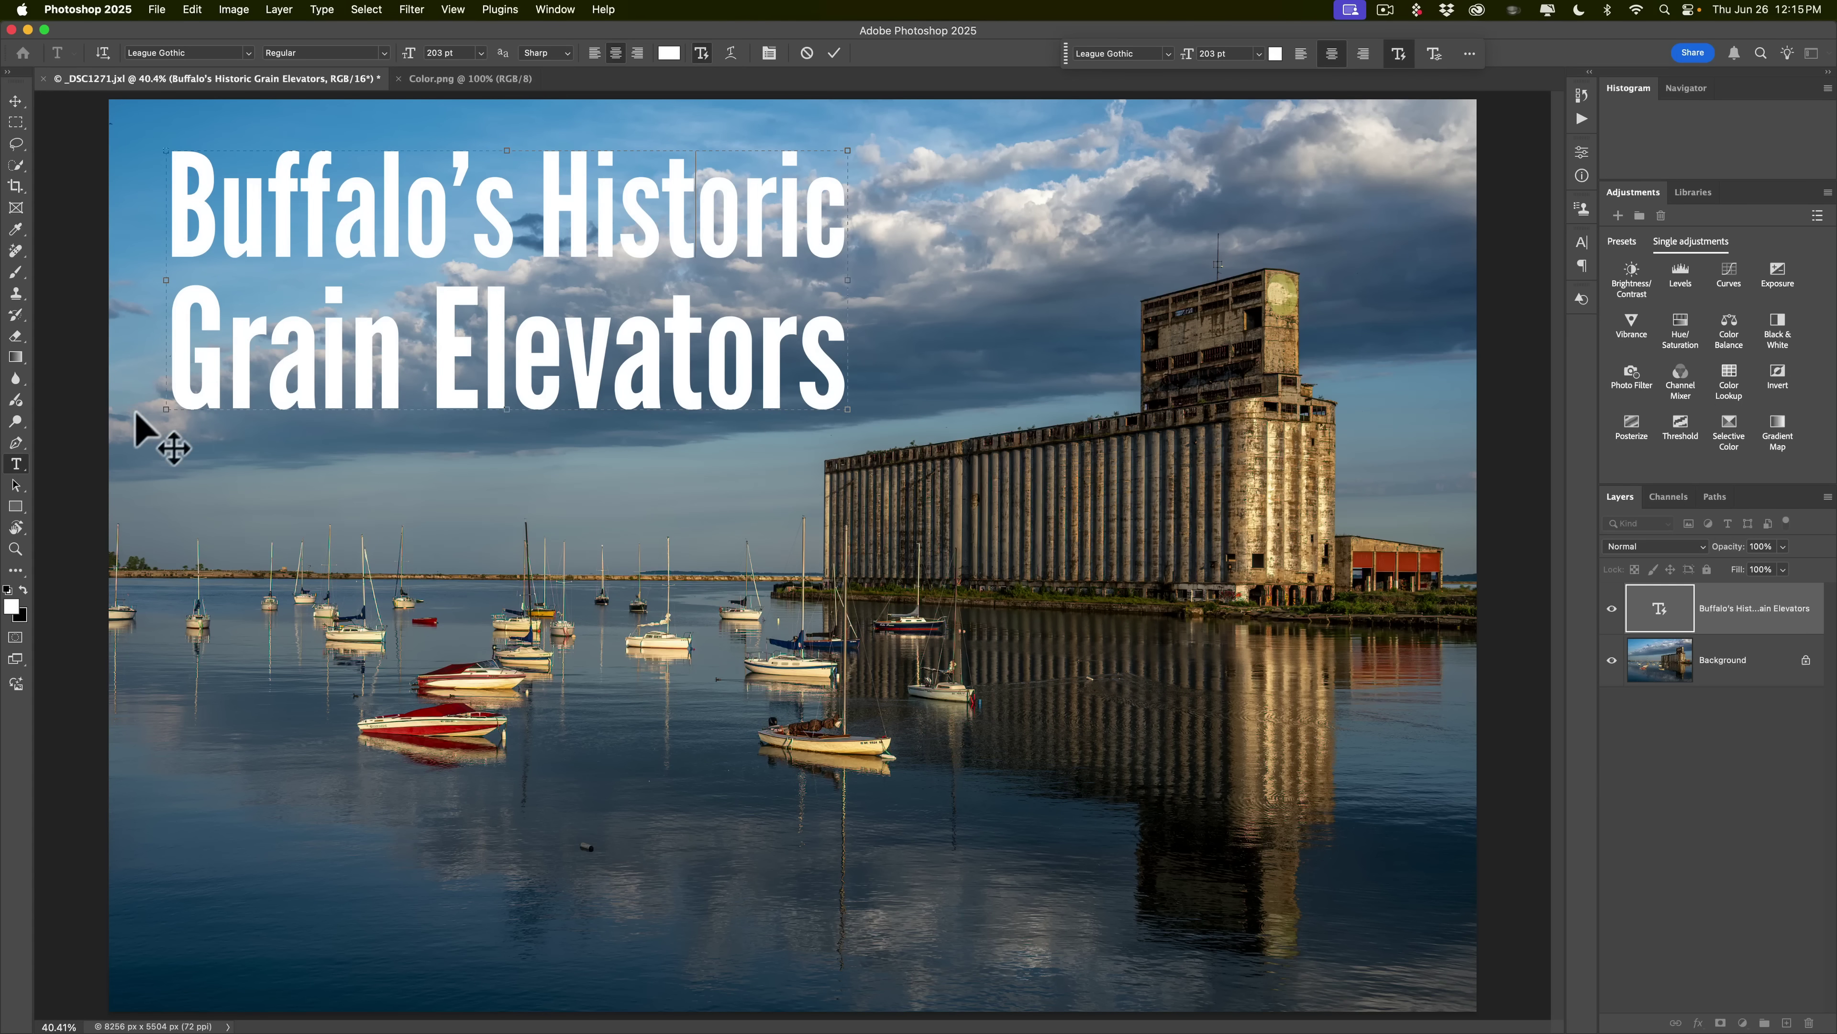
left_click_drag(166, 410, 137, 421)
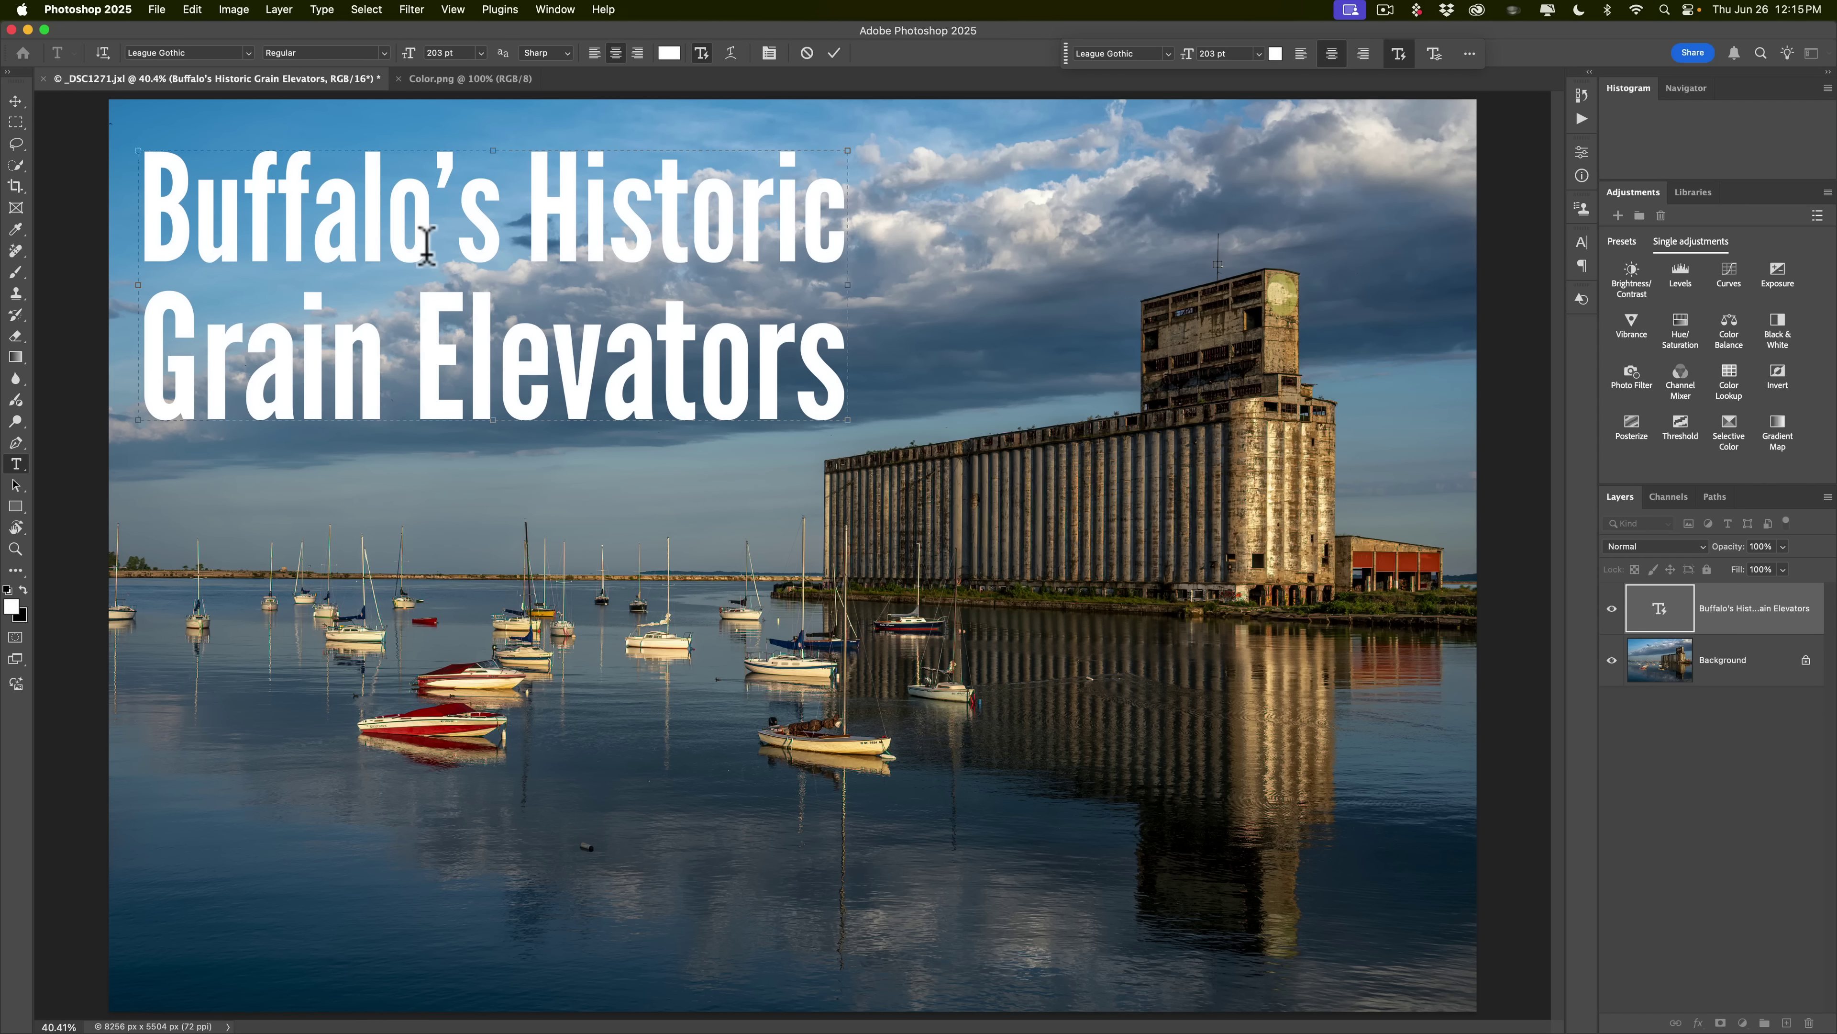
left_click_drag(1661, 609, 1809, 1022)
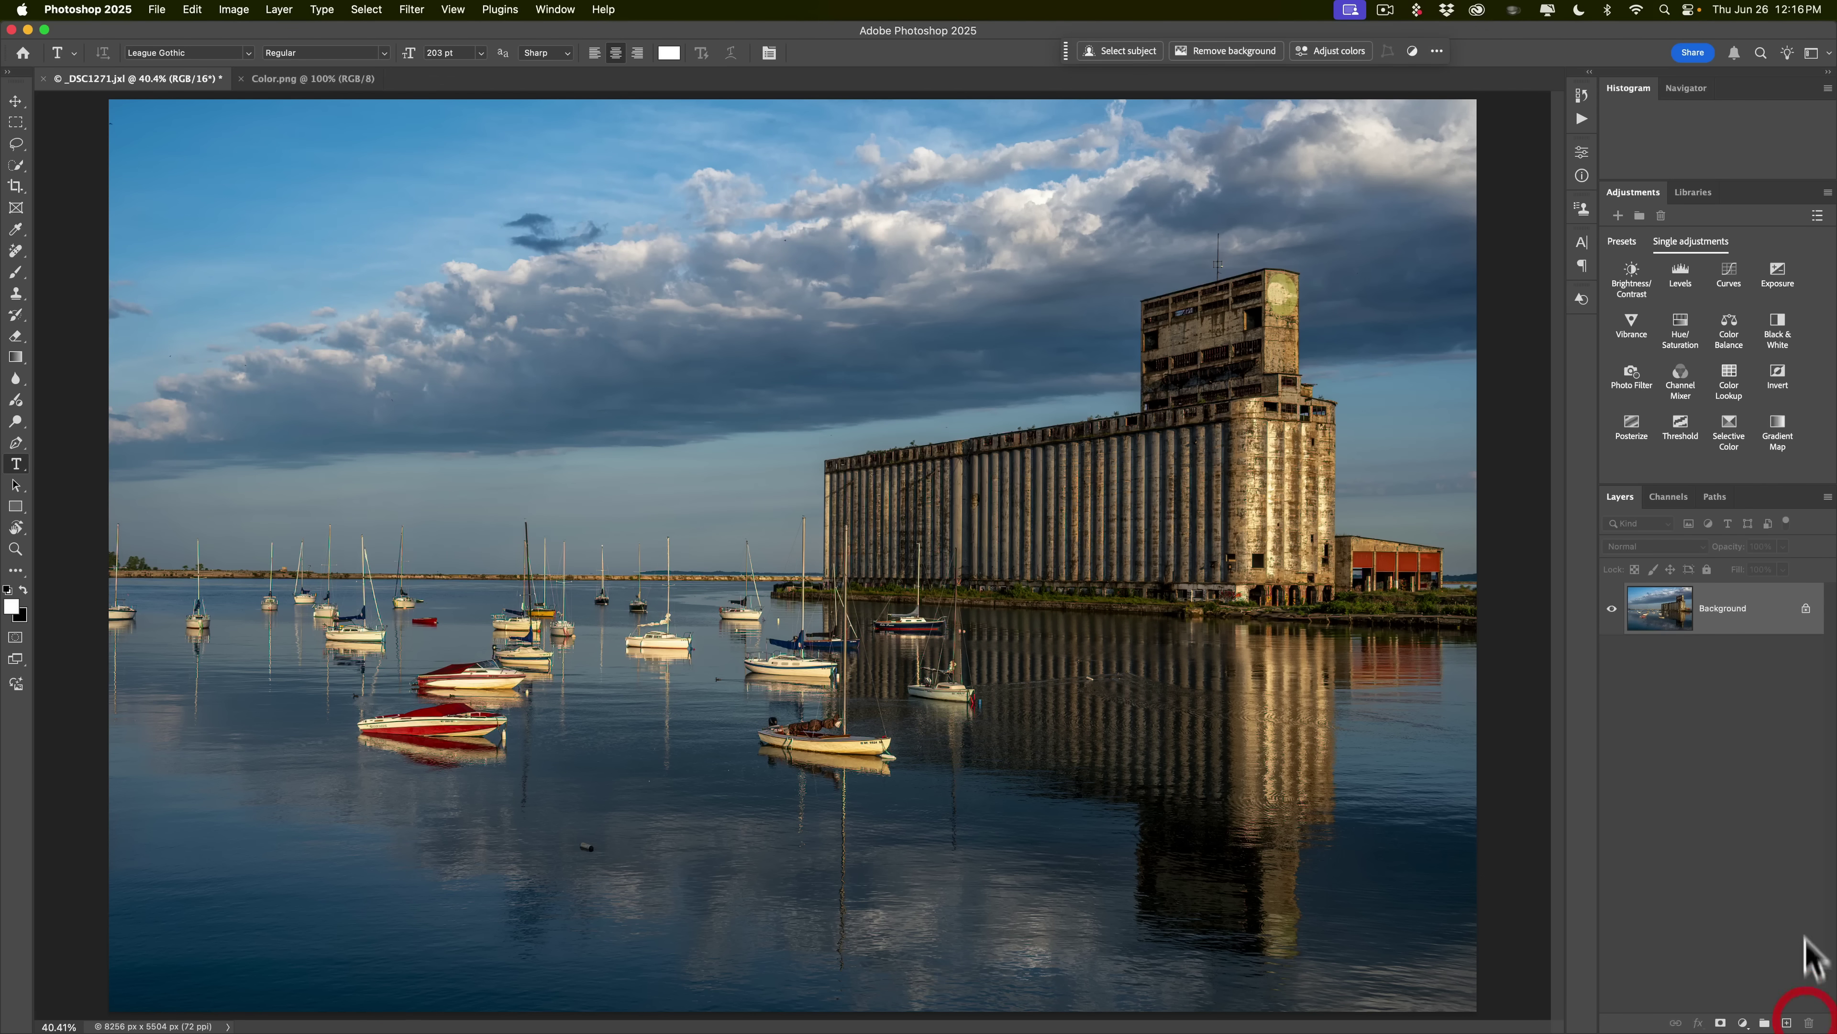
Step: Bring up the Color.png tab with the red canvas and four pink squares
left_click(287, 80)
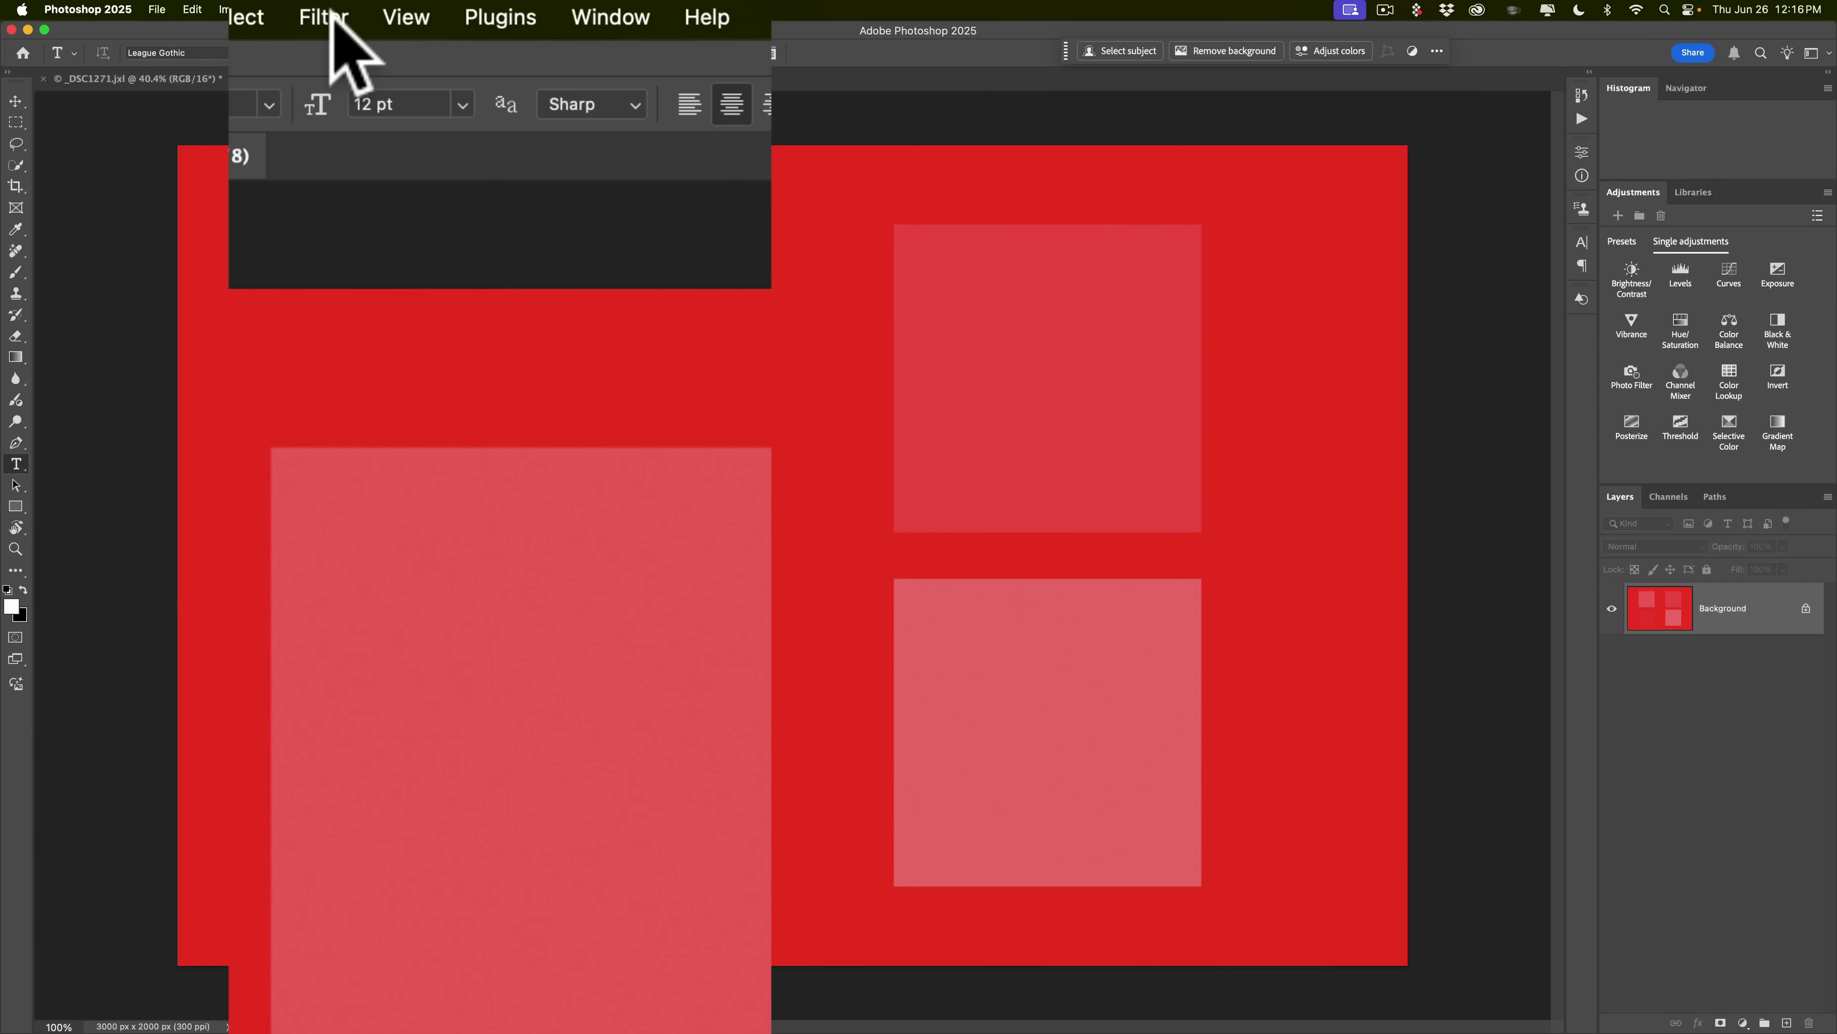
Step: Open Color.png in the Camera Raw Filter and sample a square's red with the Point Color dropper
left_click(329, 15)
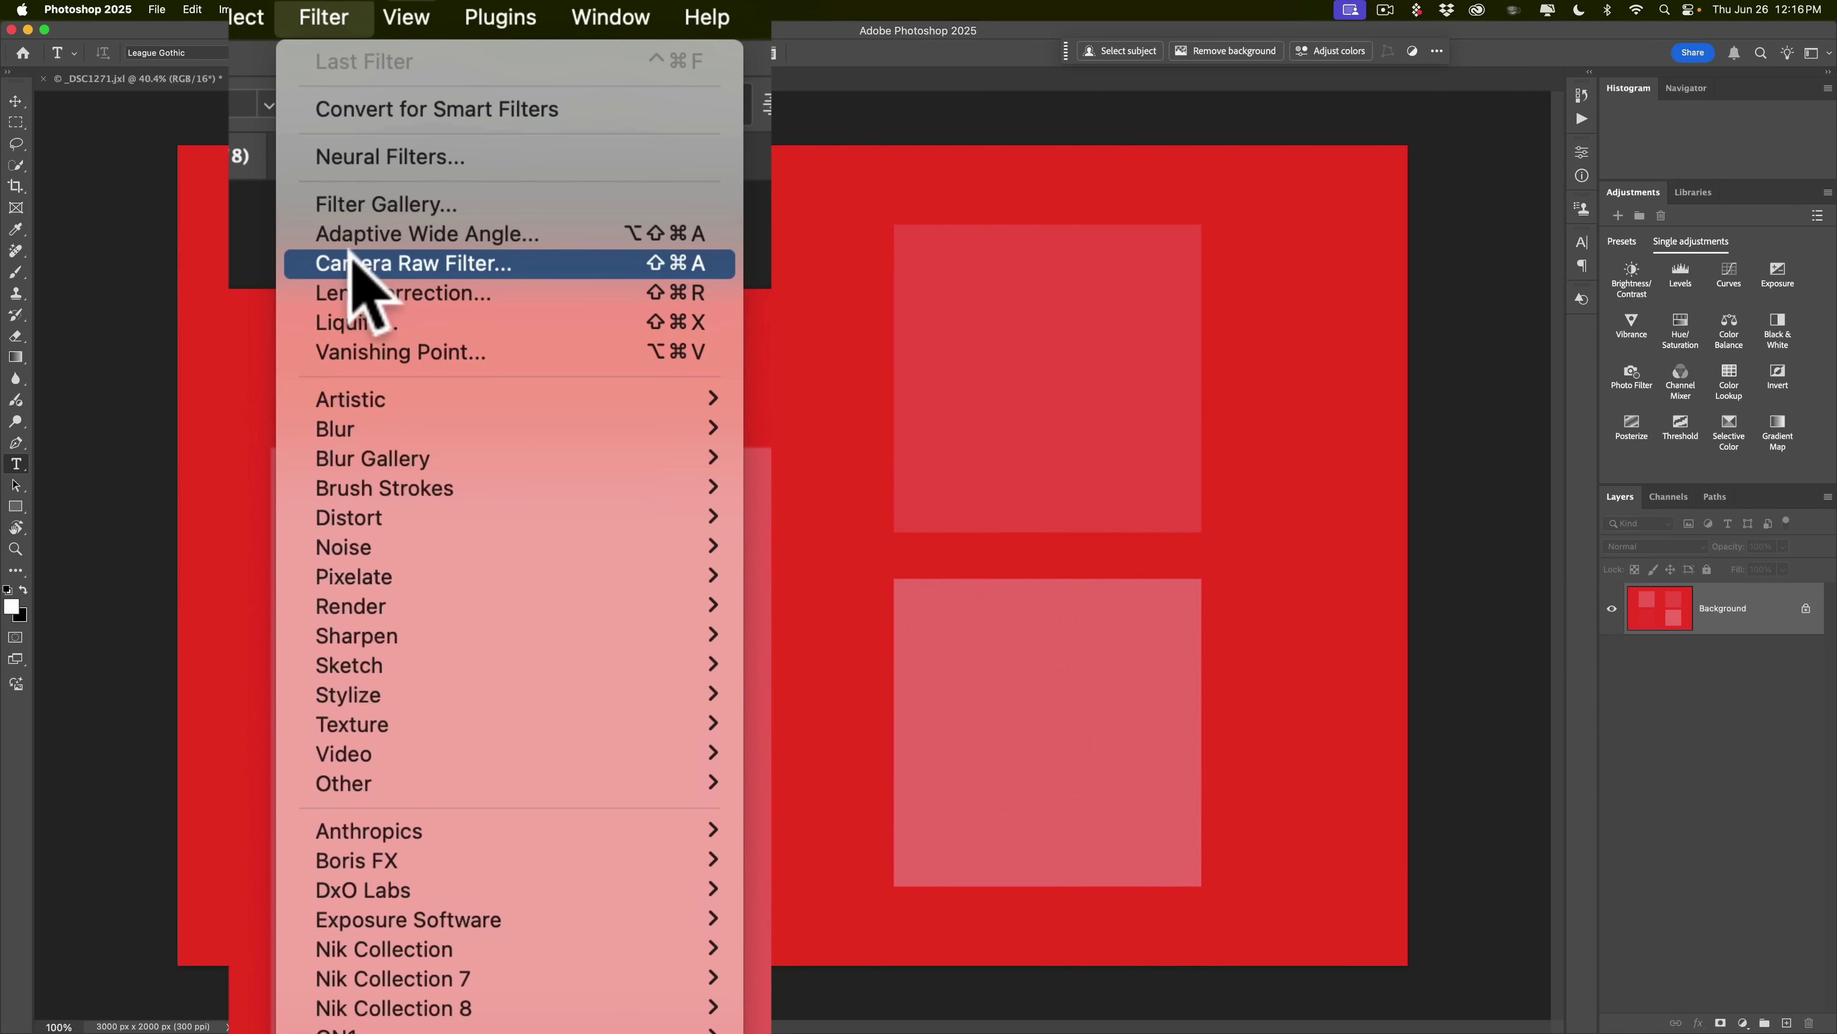
left_click(354, 264)
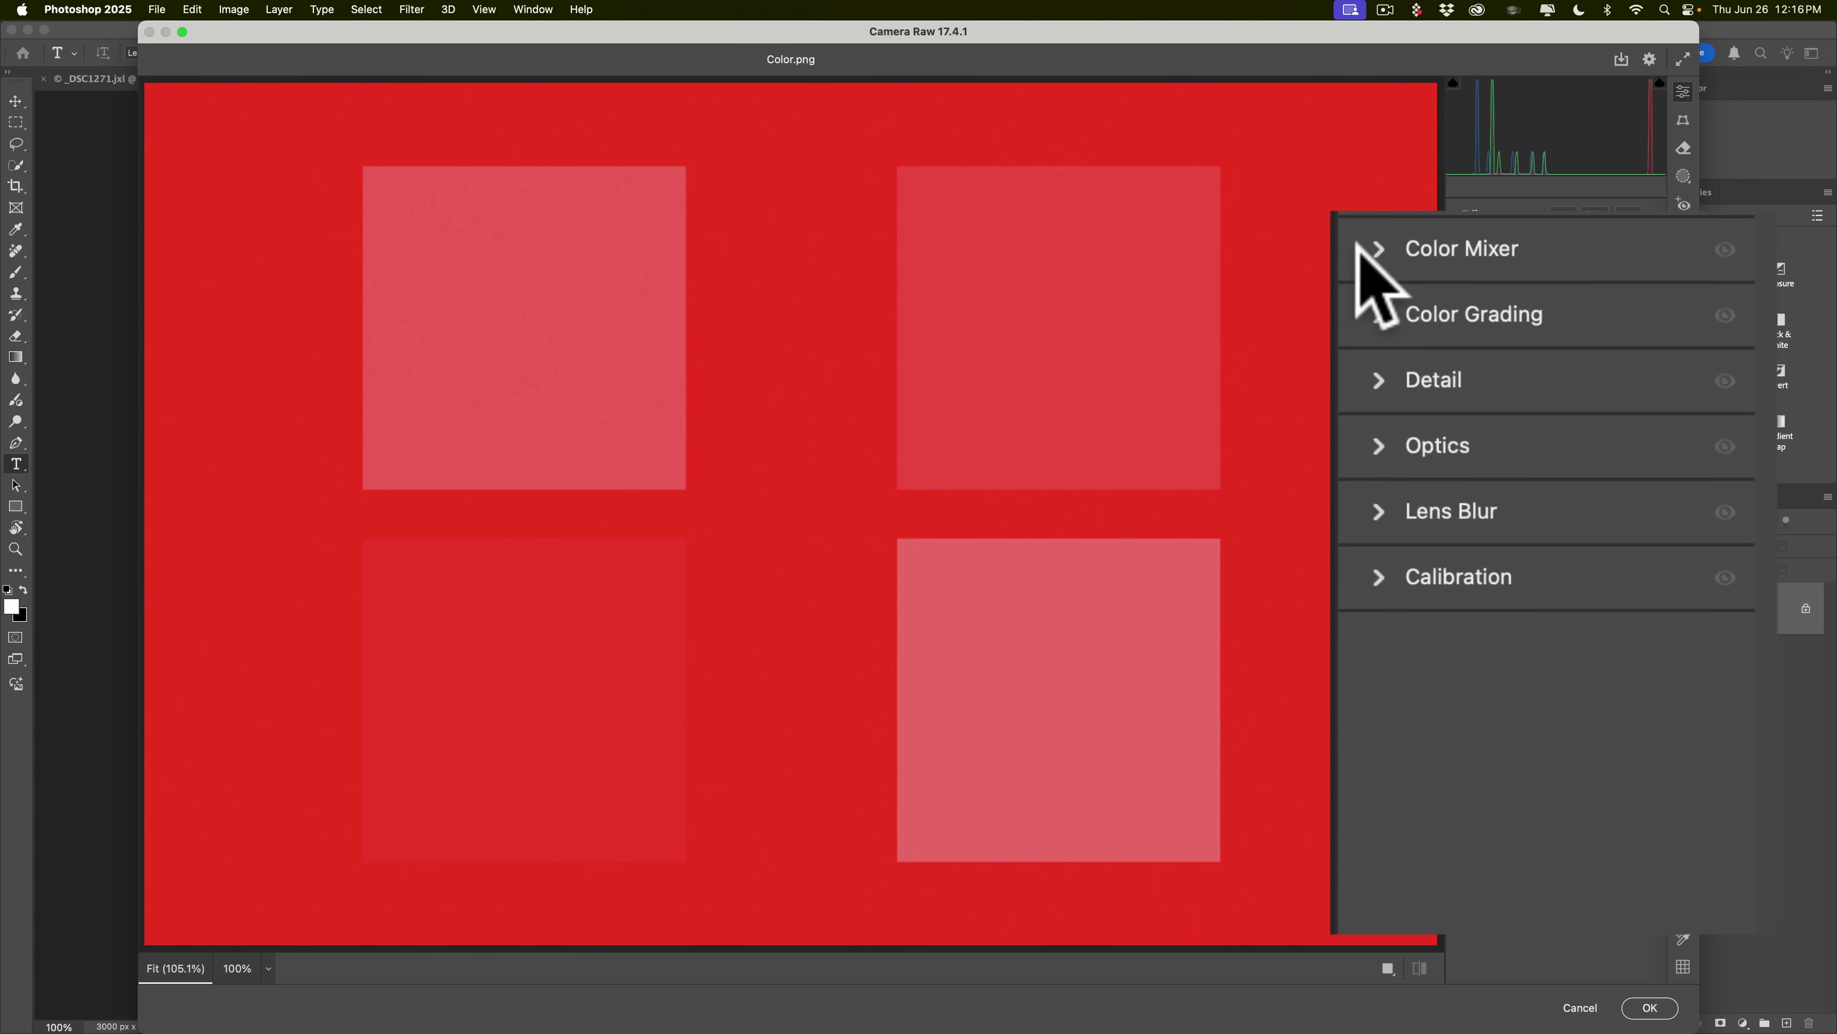
left_click(1376, 245)
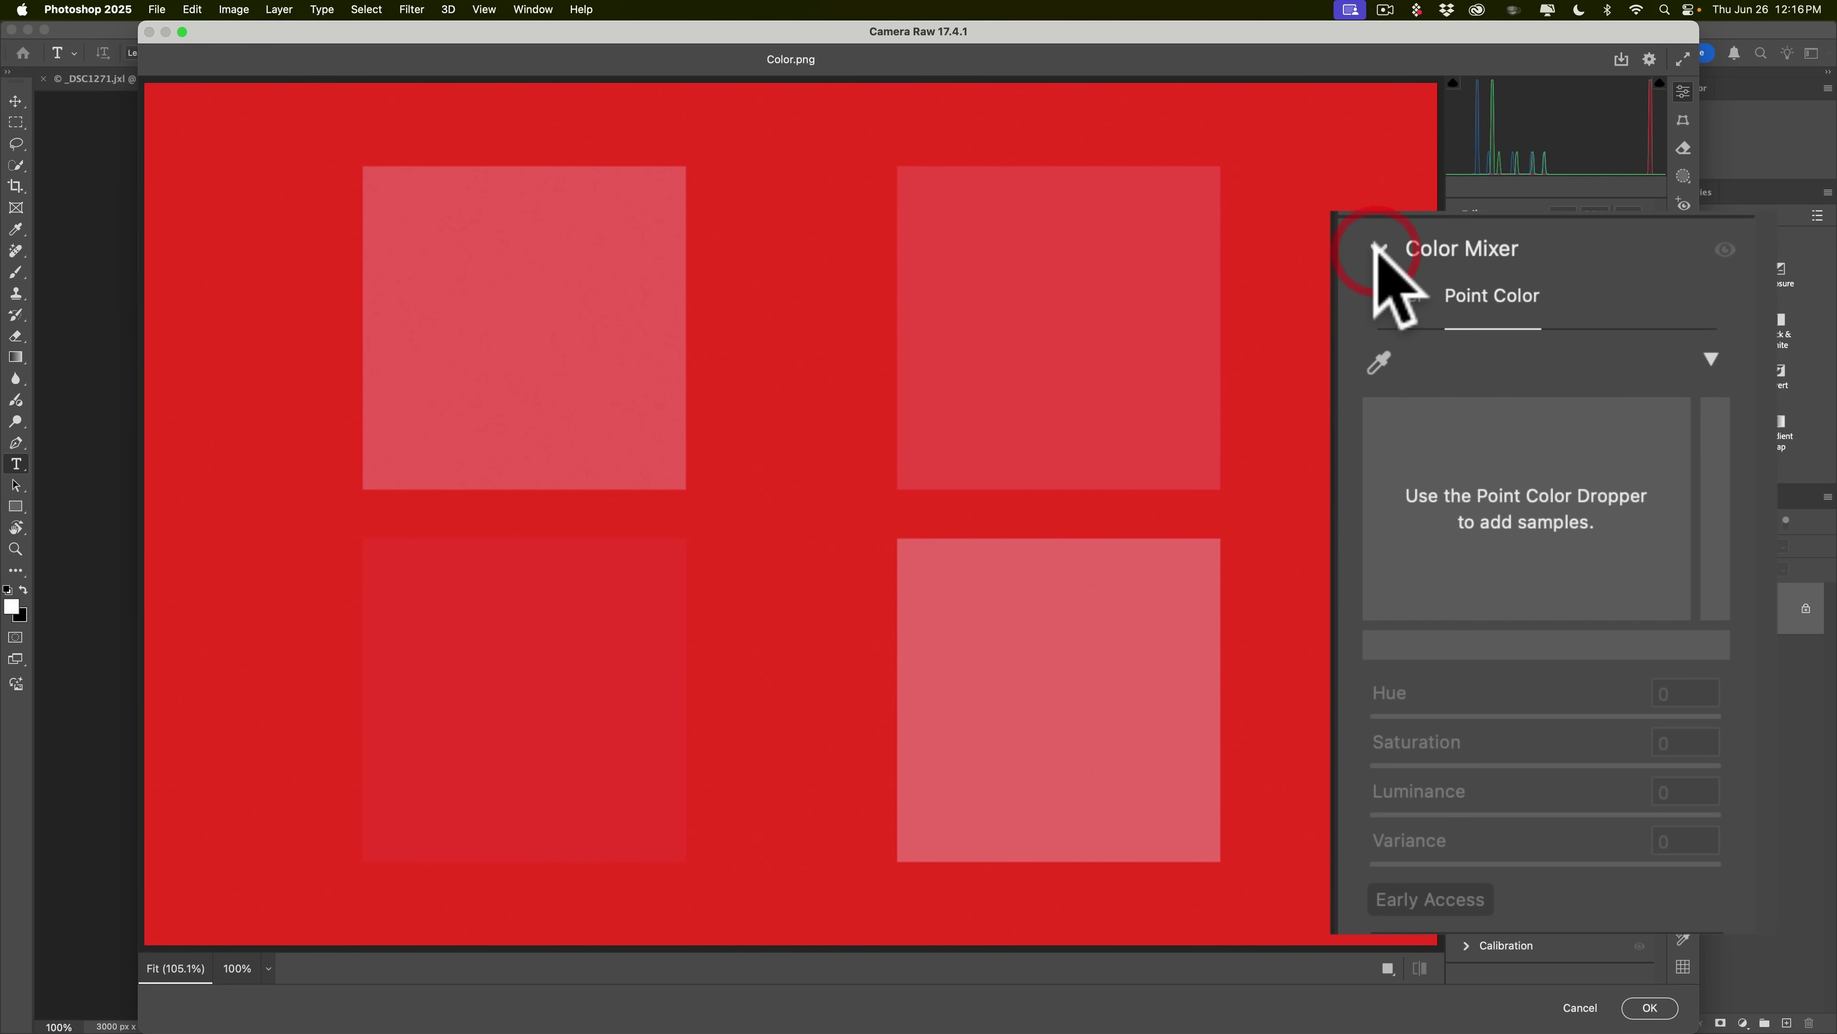
left_click(1379, 362)
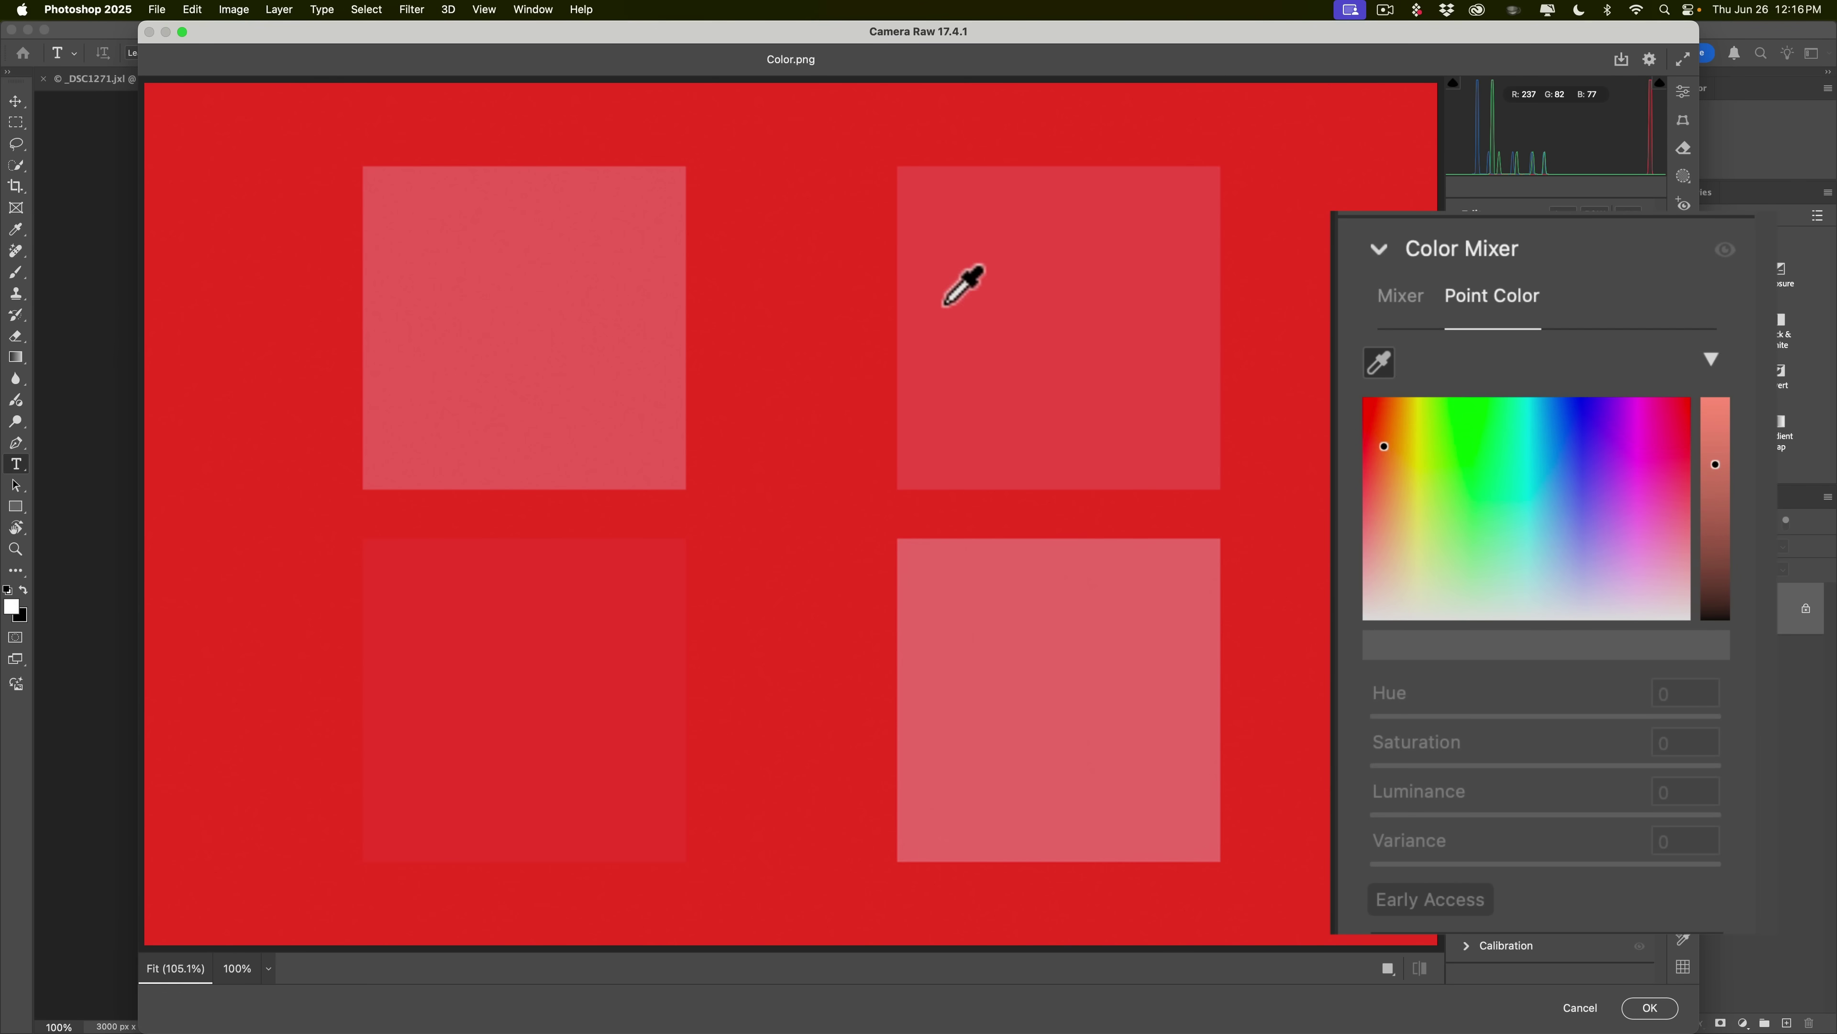
left_click(1049, 314)
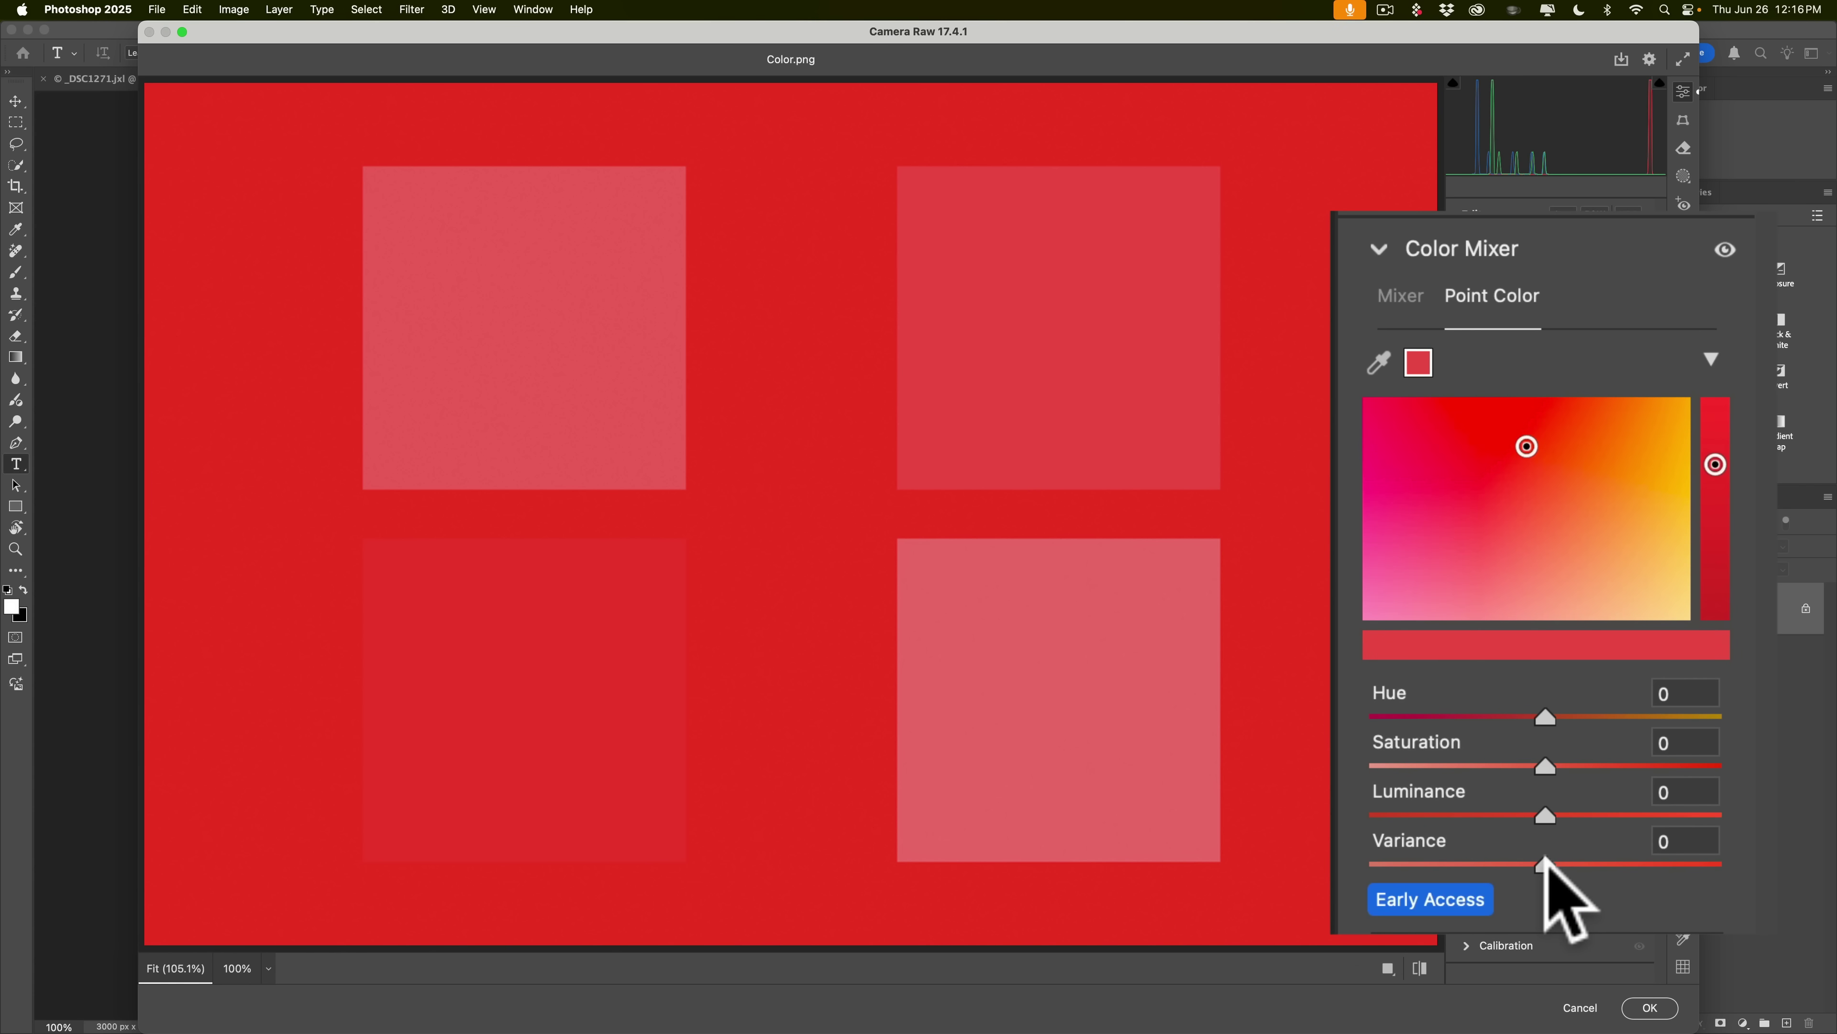
Step: Sweep the red point colour's Variance slider back and forth, ending at +100
left_click_drag(1546, 863, 1720, 864)
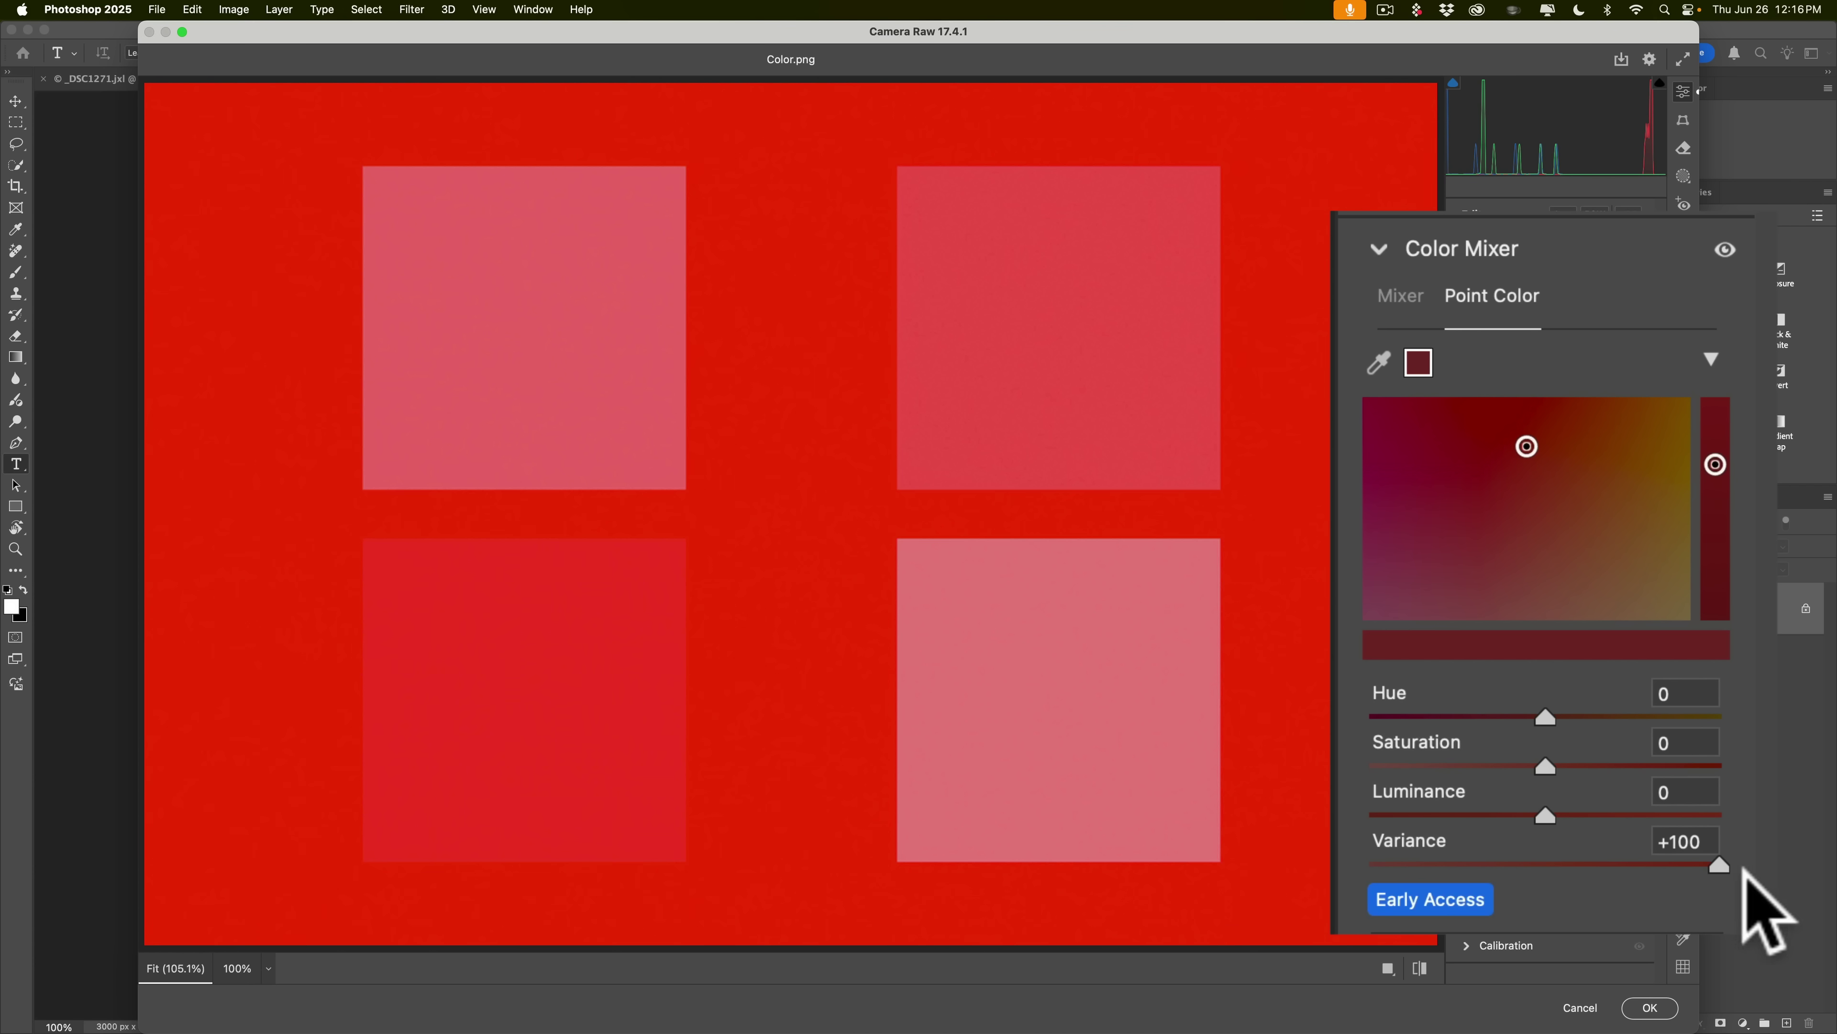
mouse_move(1720, 864)
left_mouse_down()
mouse_move(1551, 863)
mouse_move(1751, 863)
mouse_move(1370, 864)
mouse_move(1696, 864)
left_mouse_up()
left_click_drag(1685, 842, 1758, 841)
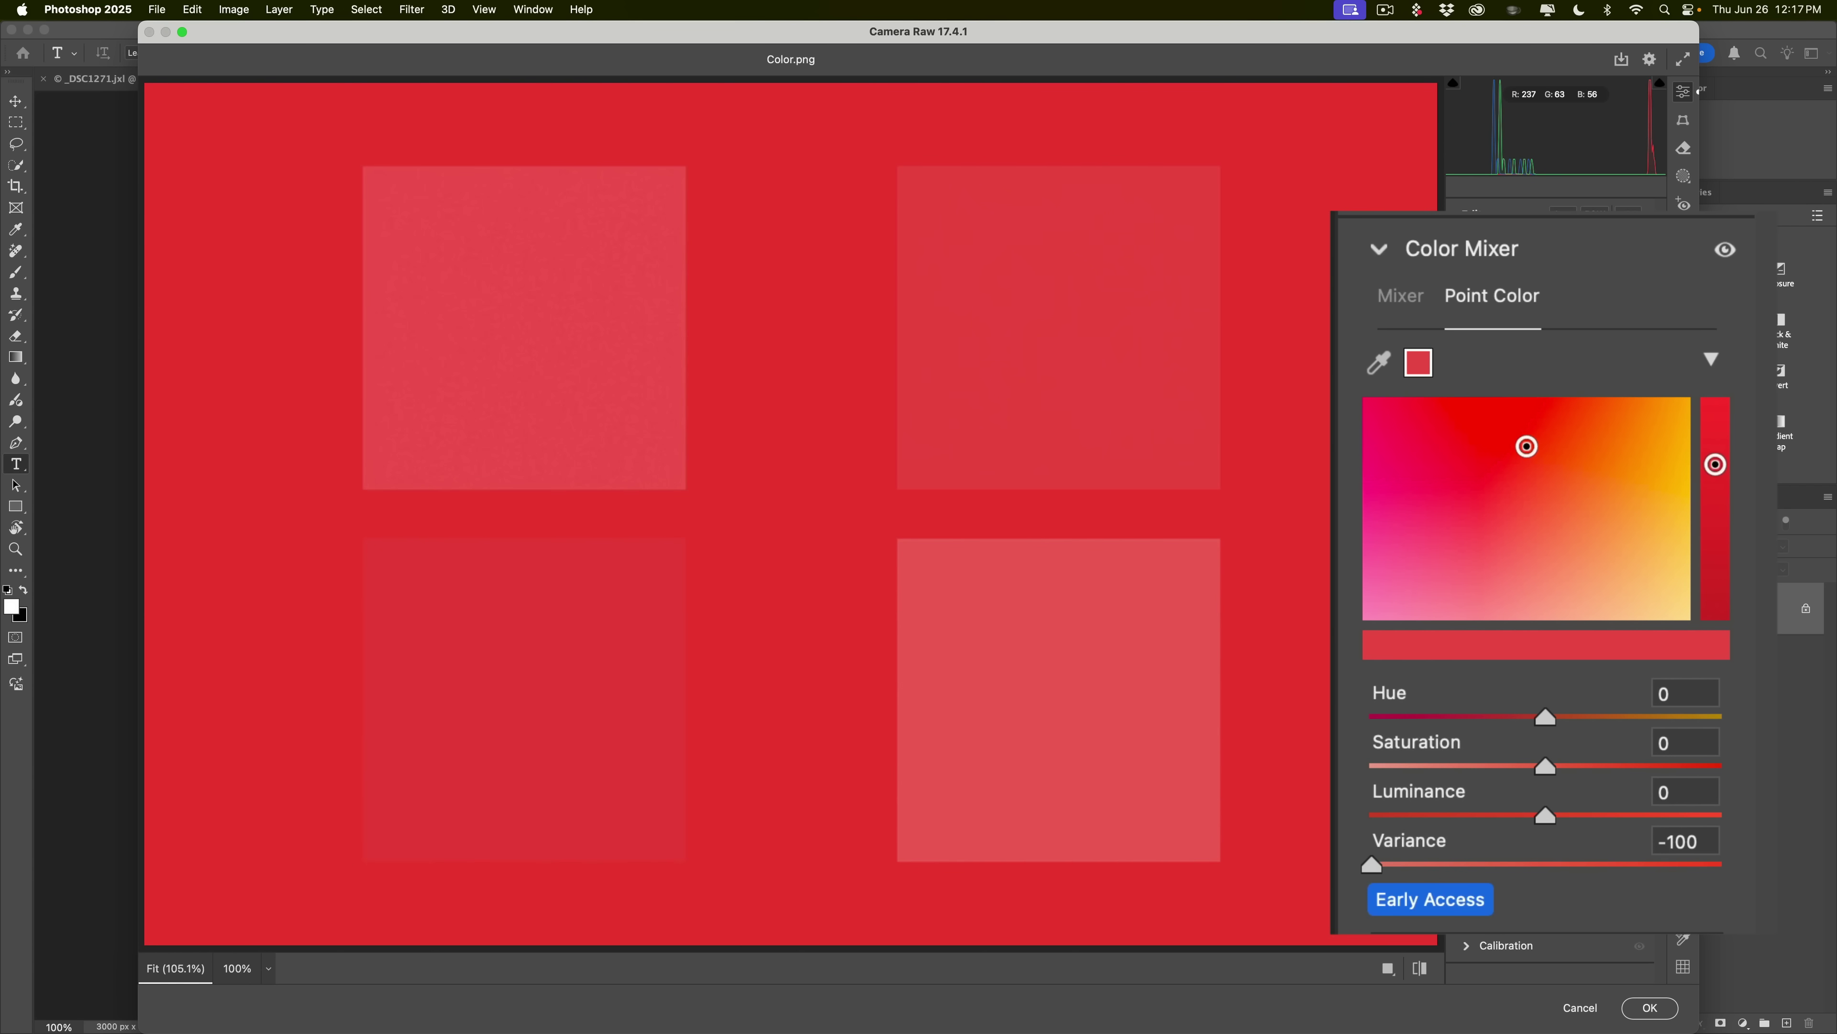
left_click_drag(1371, 865, 1668, 739)
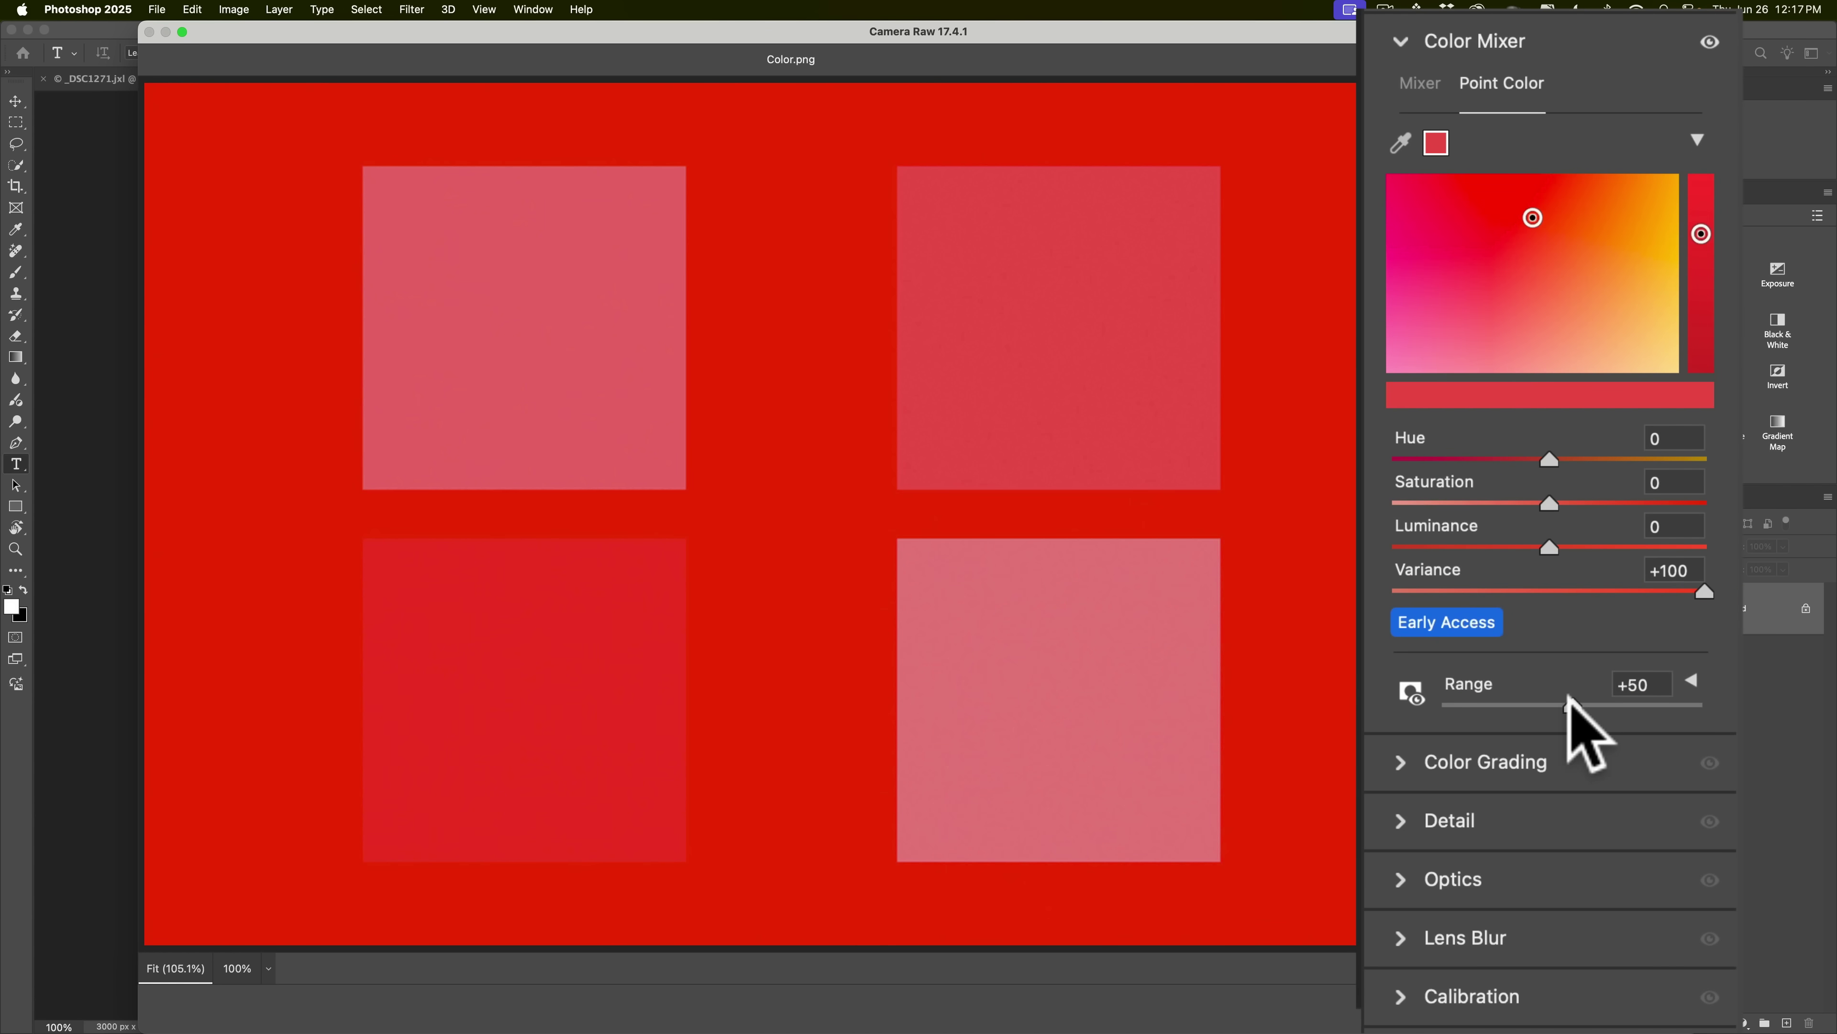
Step: Widen the red sample's Range and push its Hue Range to the full extent
left_click_drag(1570, 700, 1407, 674)
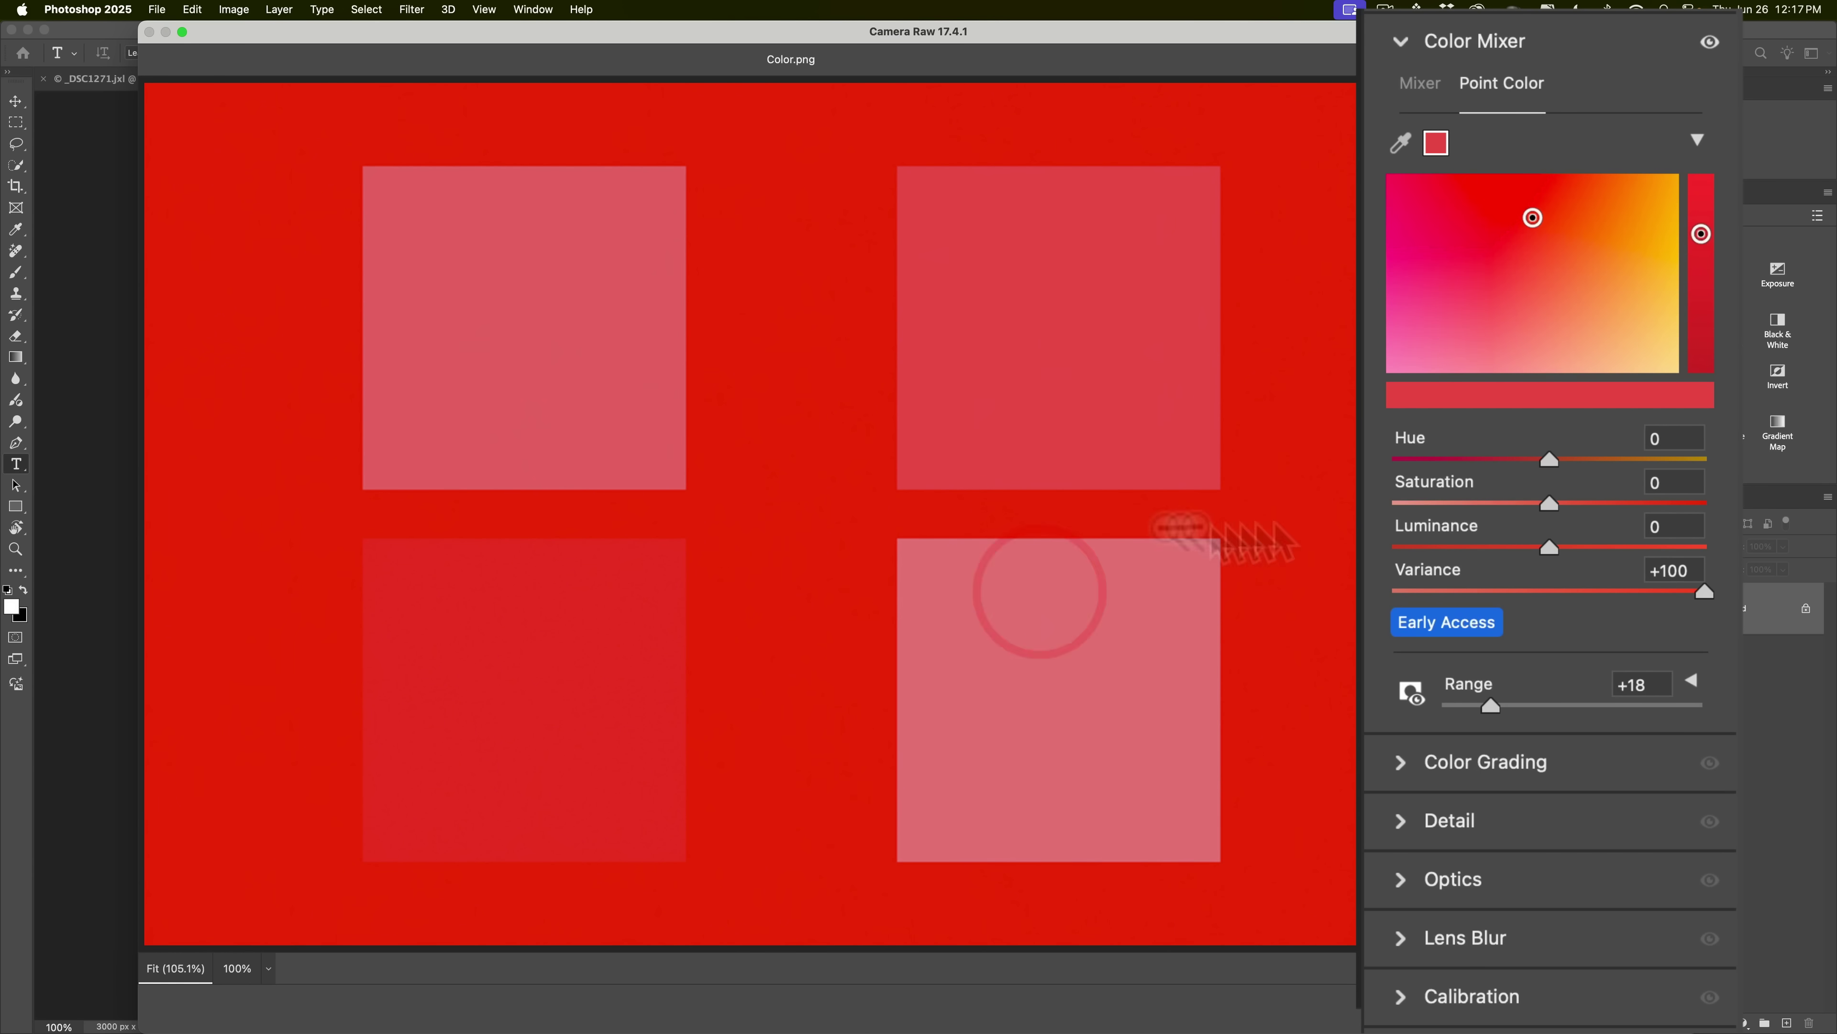
left_click_drag(1493, 700, 1714, 726)
left_click(1693, 682)
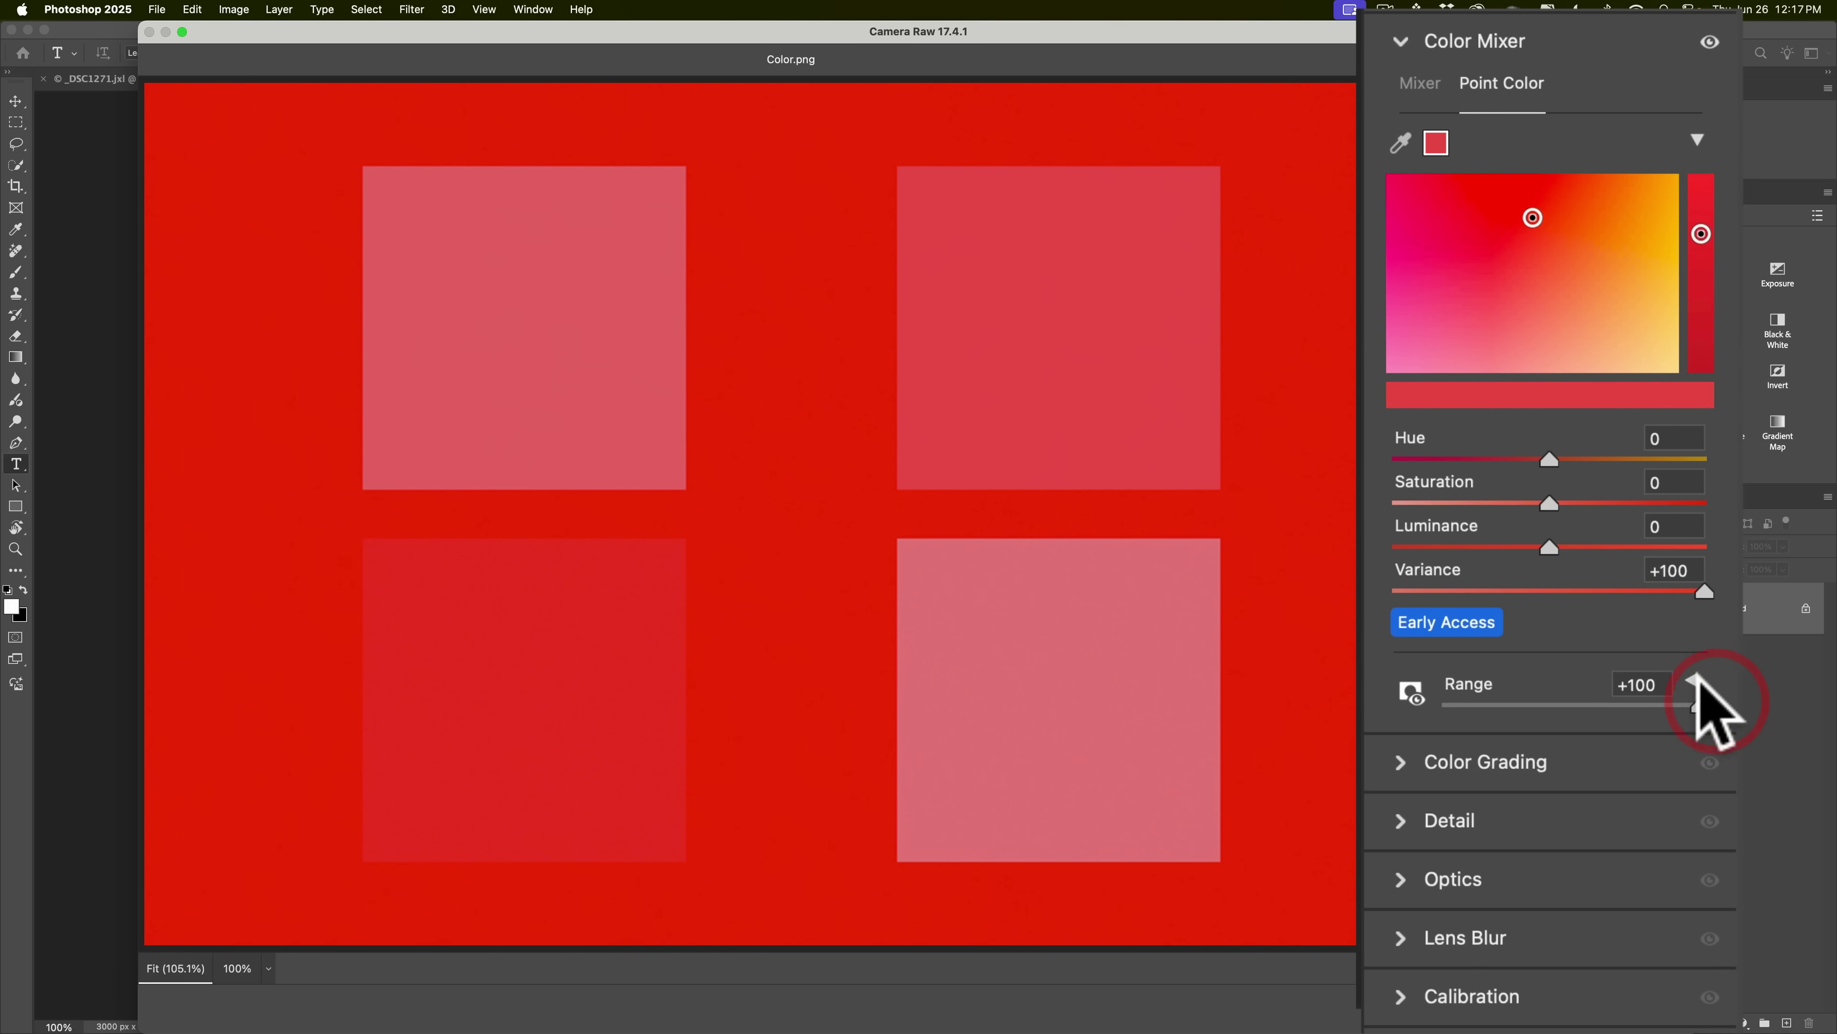
mouse_move(1541, 791)
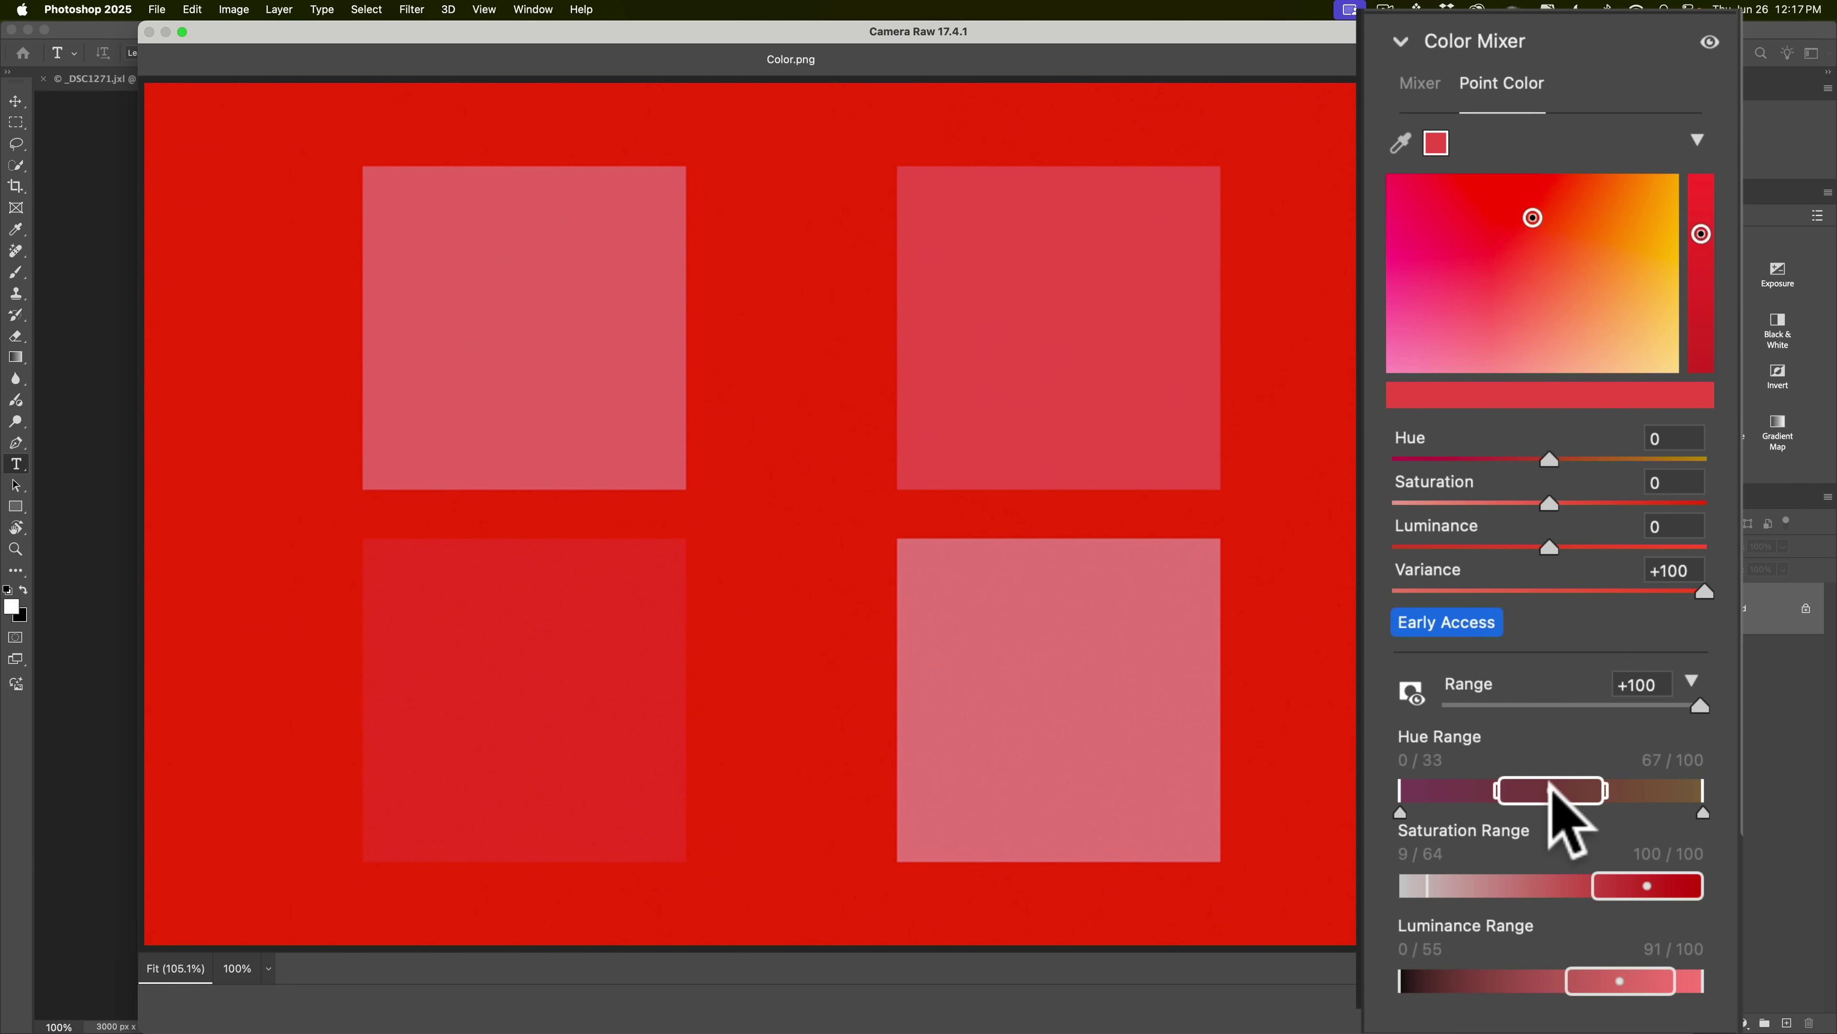
left_click_drag(1499, 790, 1439, 793)
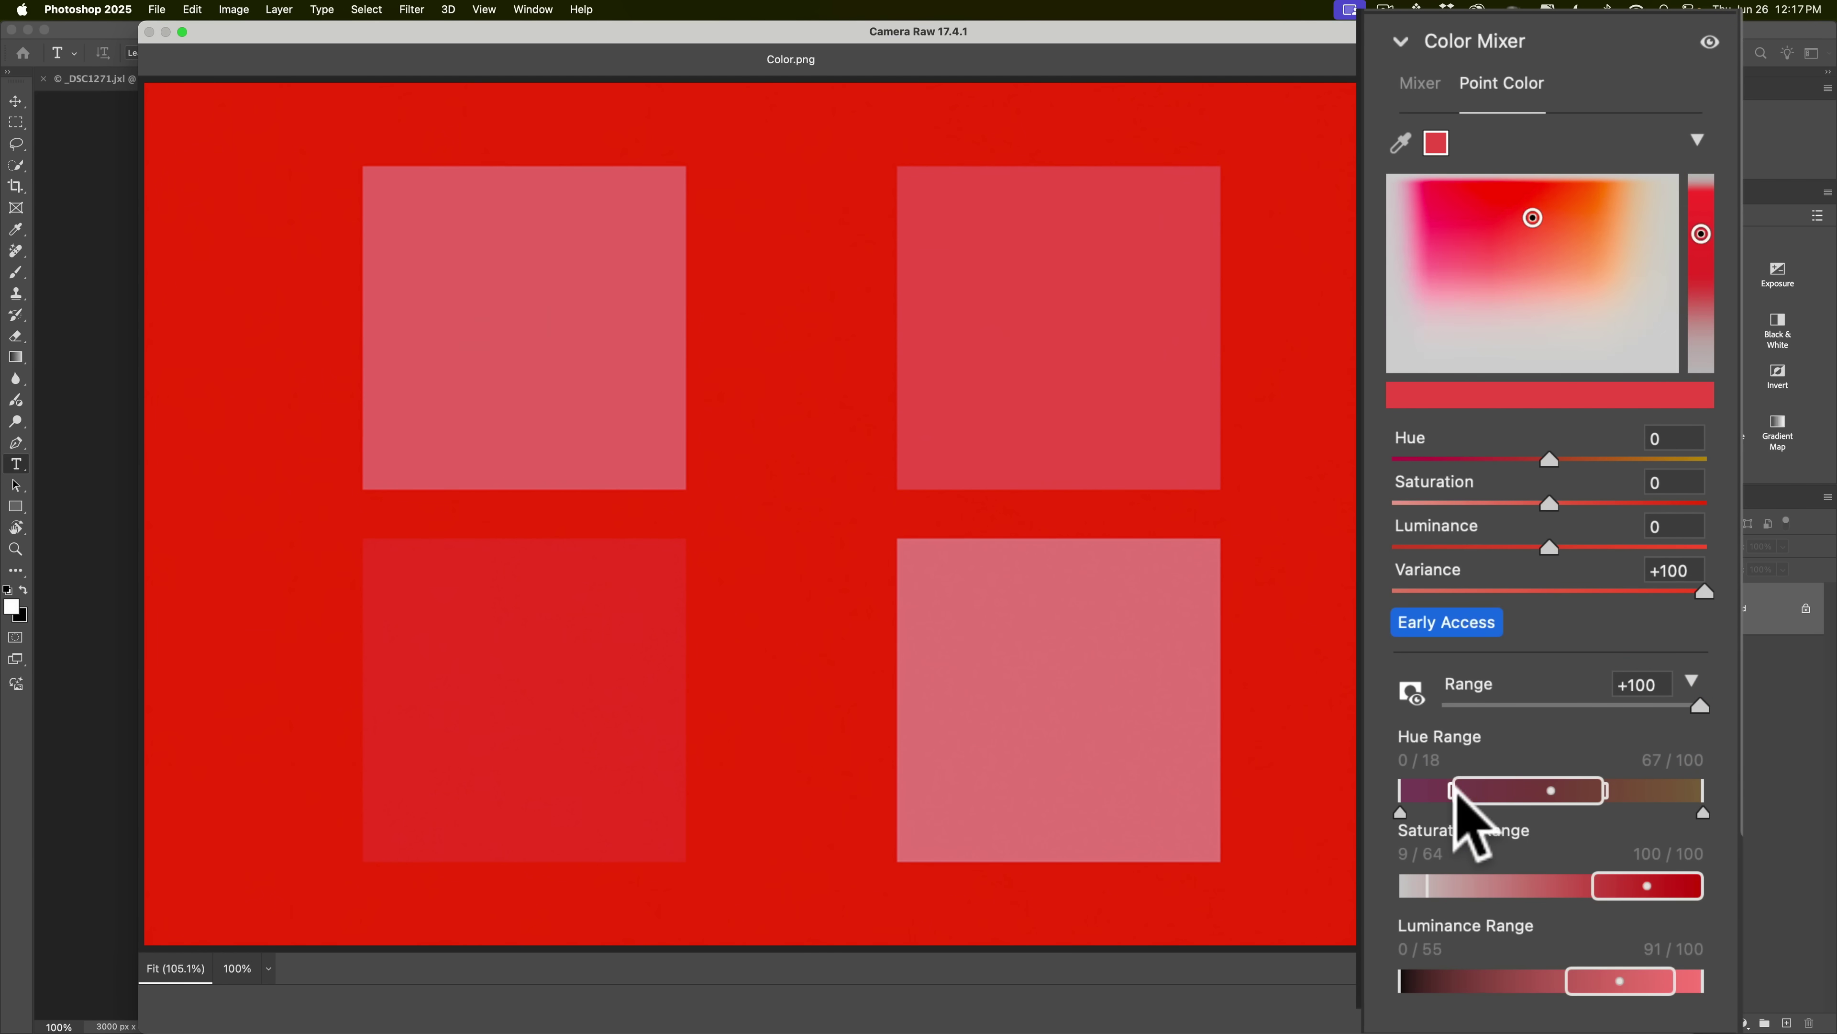
left_click_drag(1606, 791, 1715, 821)
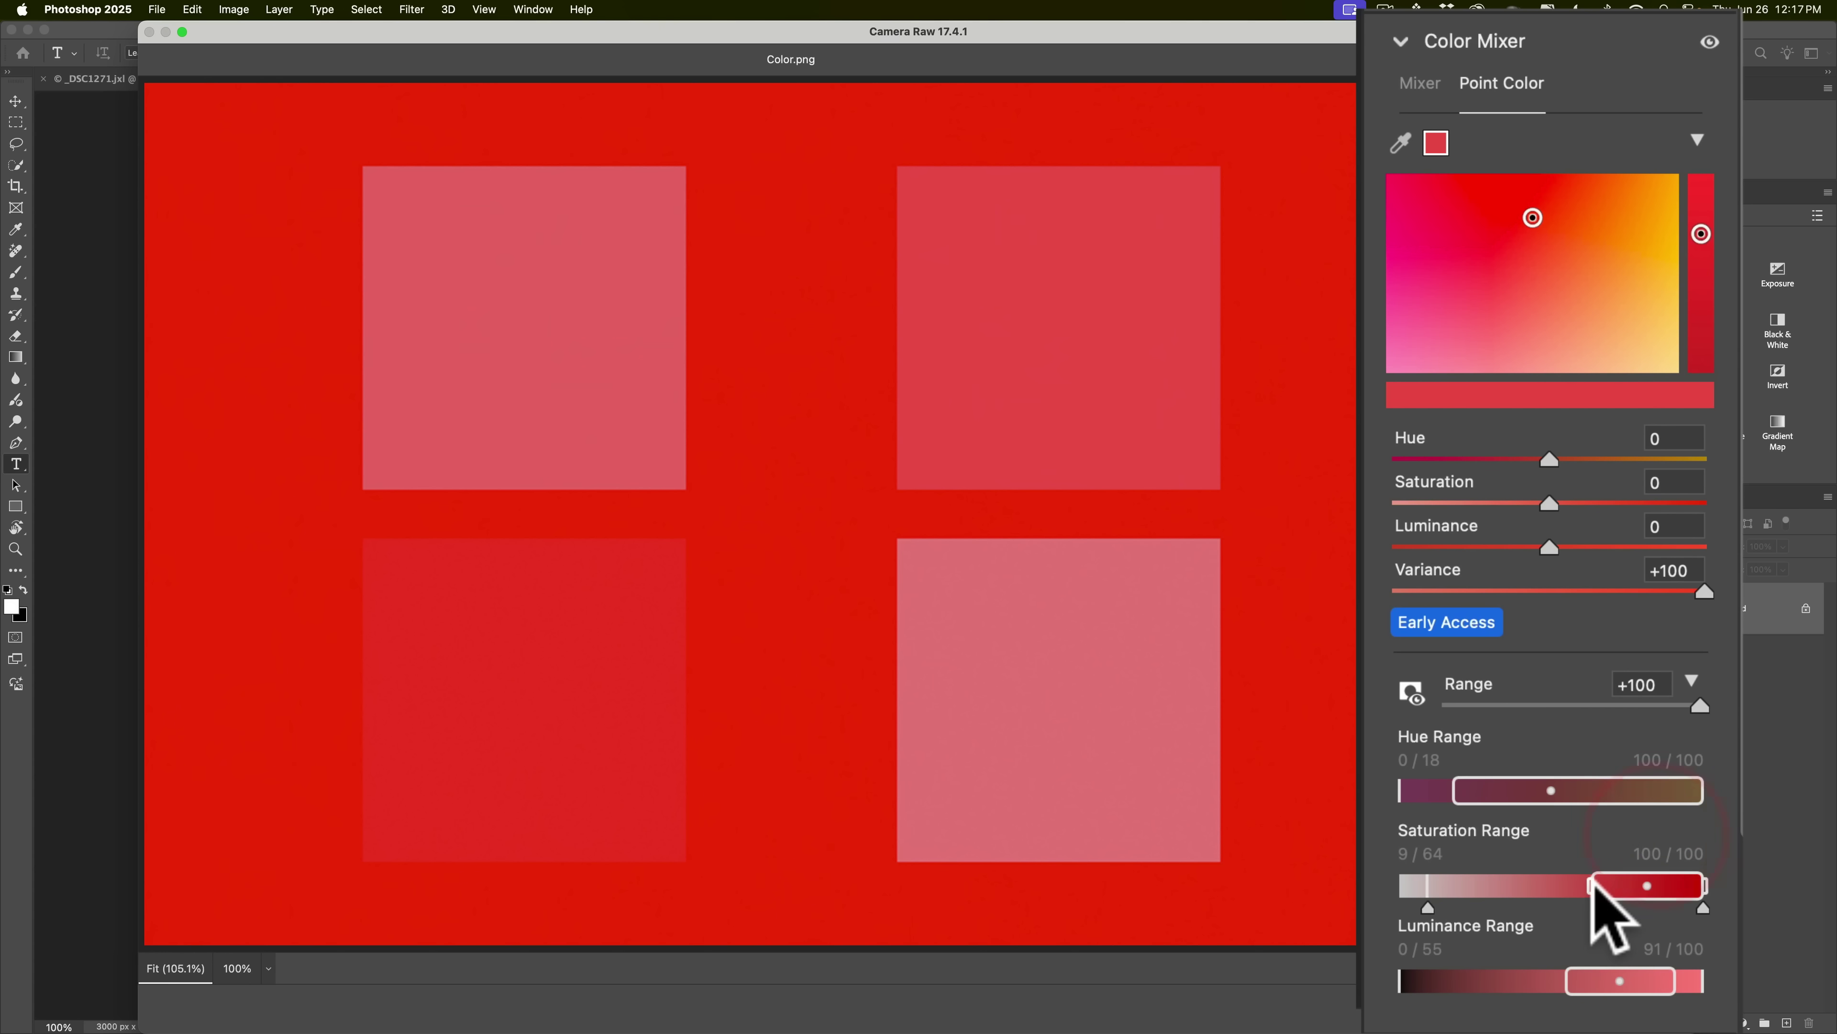
Step: Extend the Saturation and Luminance ranges, then set Variance to -76
left_click_drag(1592, 898, 1479, 895)
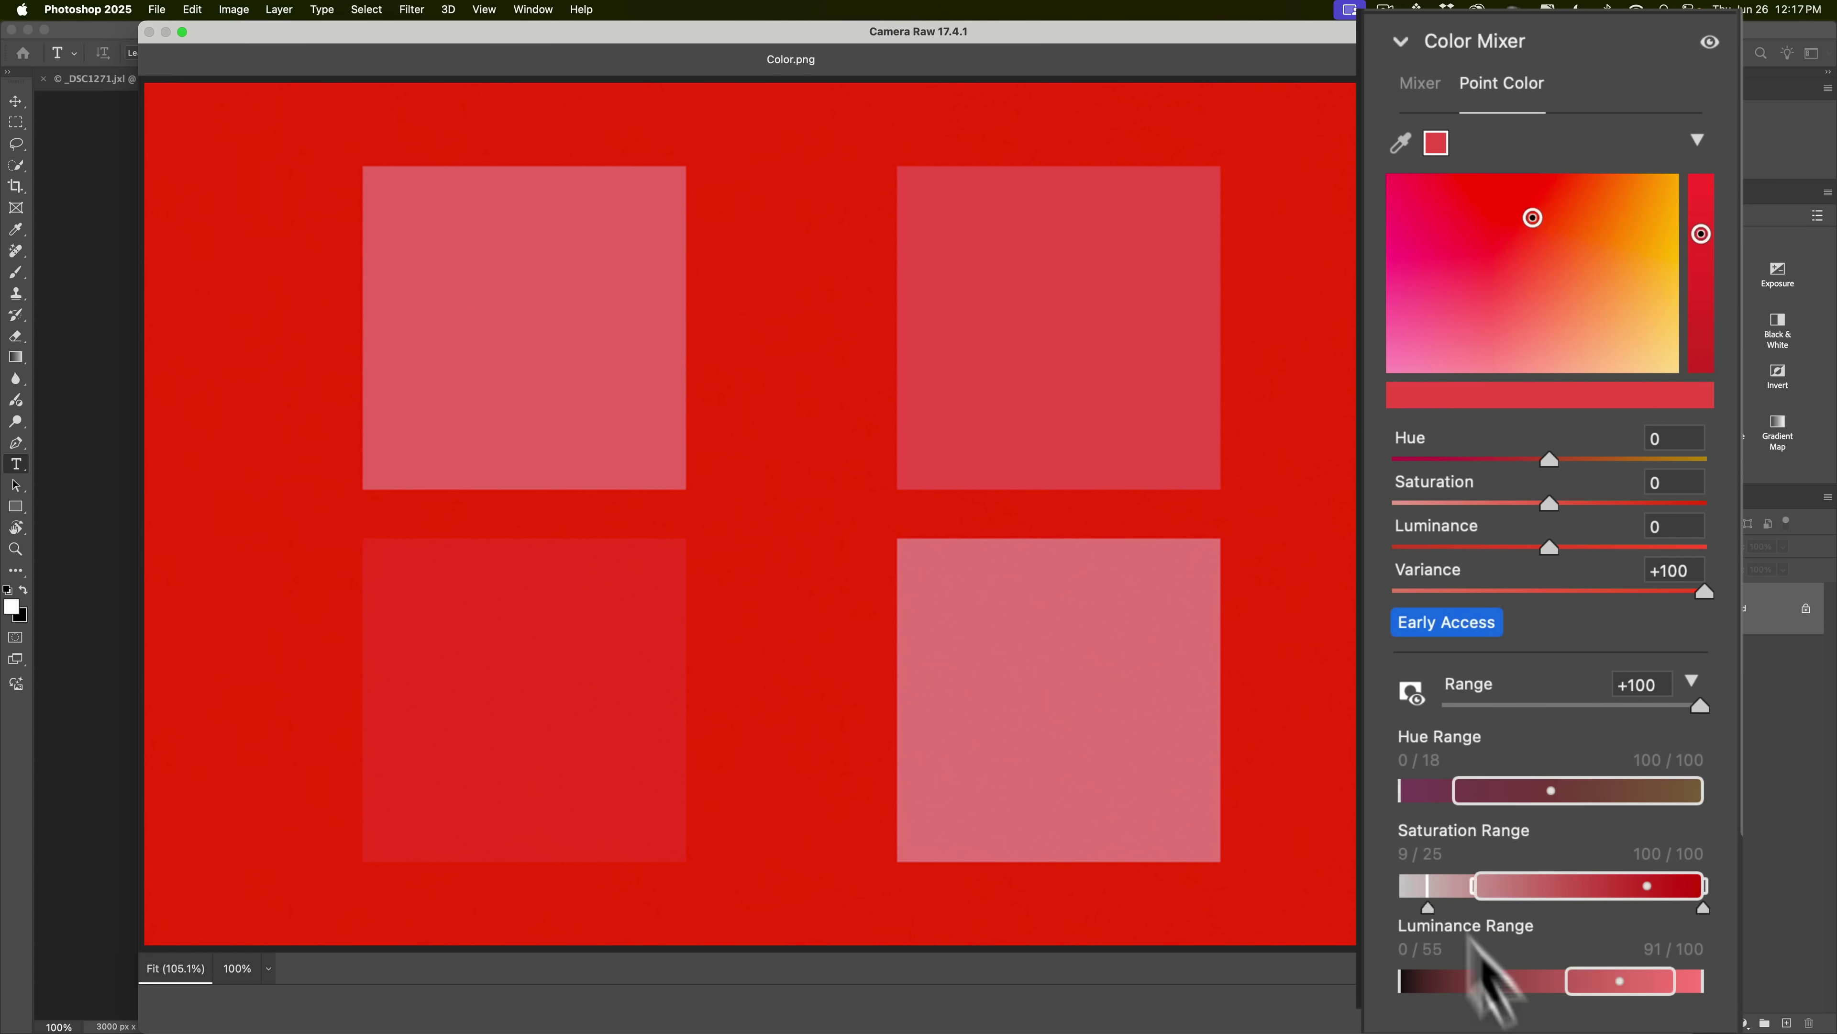
left_click_drag(1566, 982, 1455, 983)
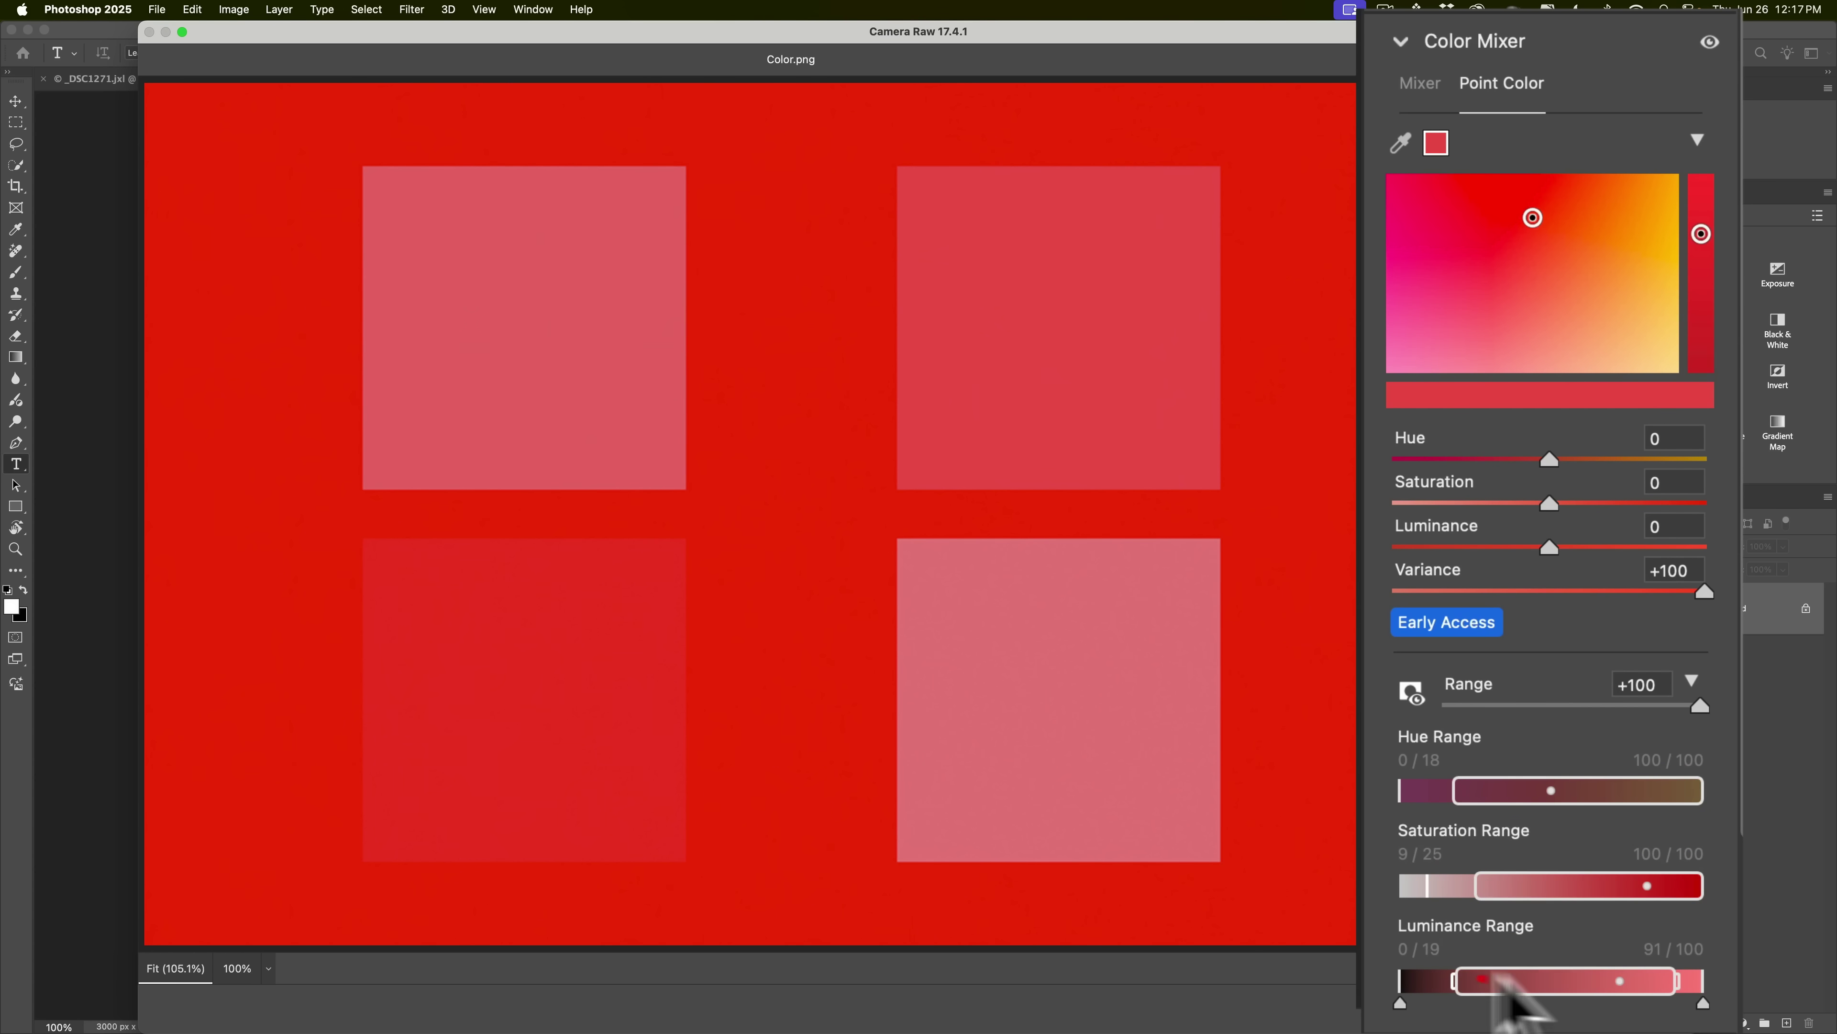
left_click_drag(1674, 978, 1691, 980)
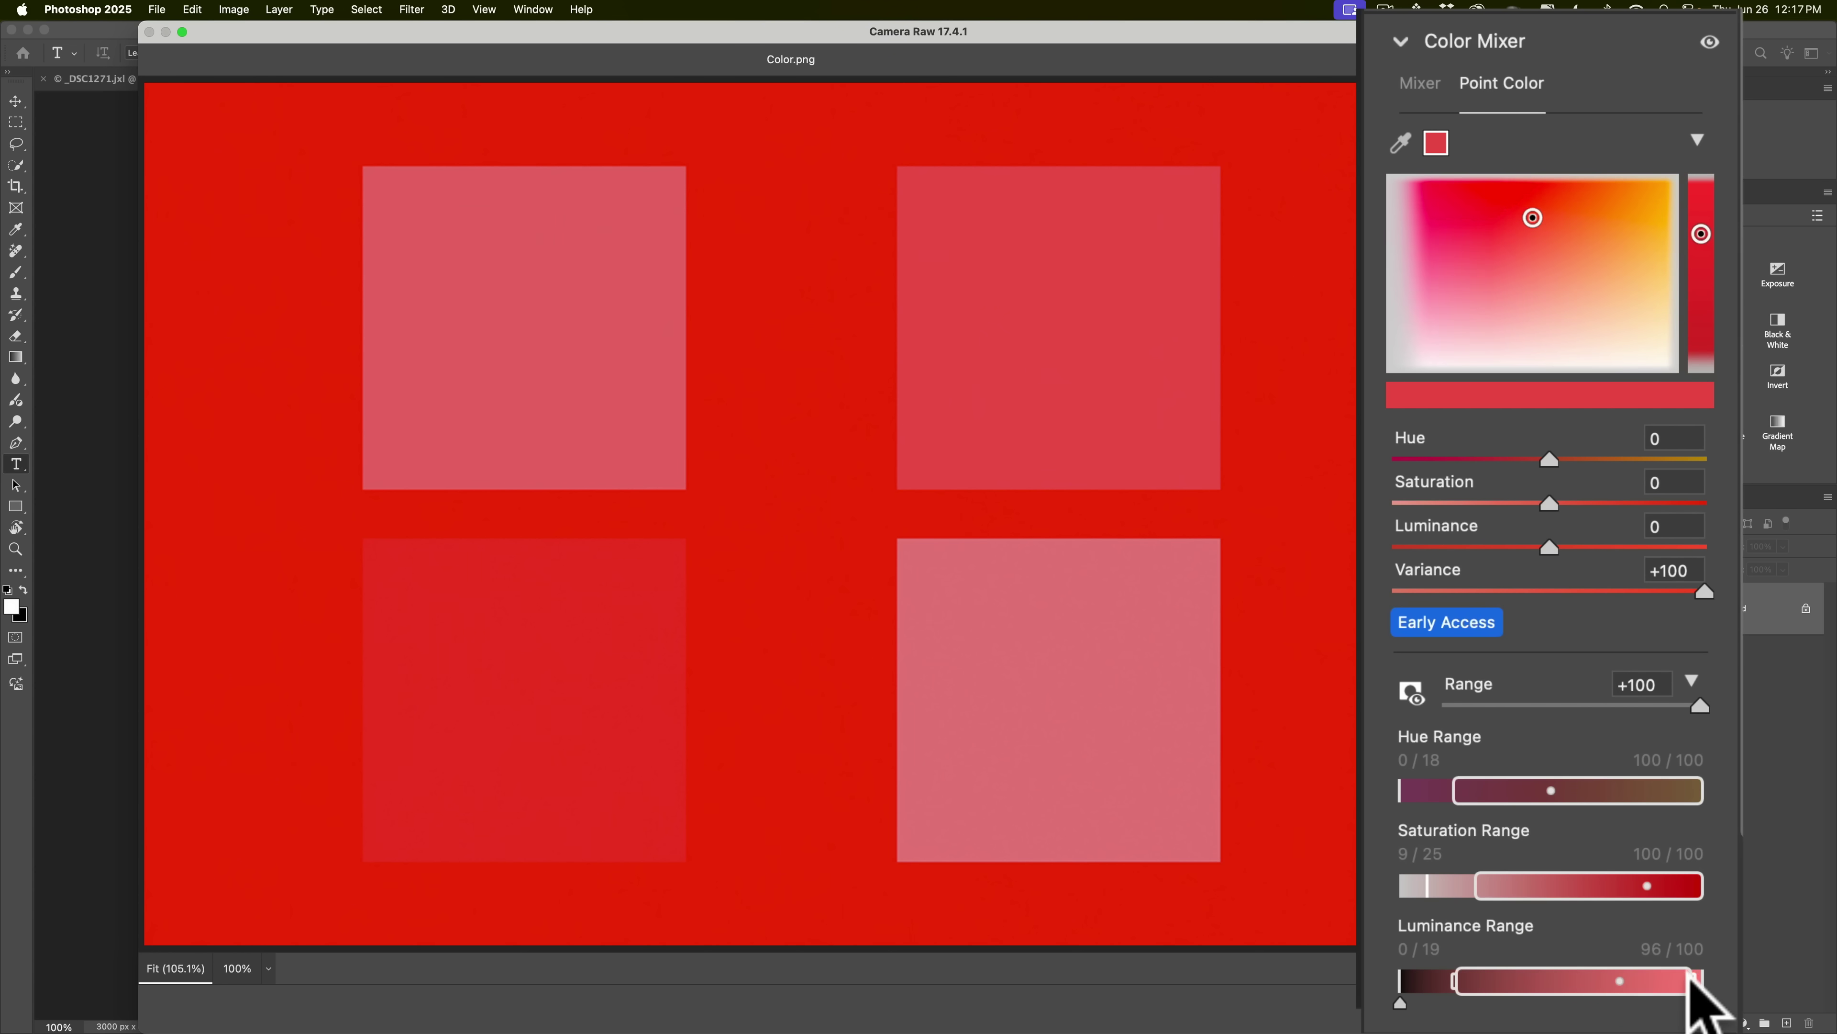
left_click_drag(1705, 591, 1400, 597)
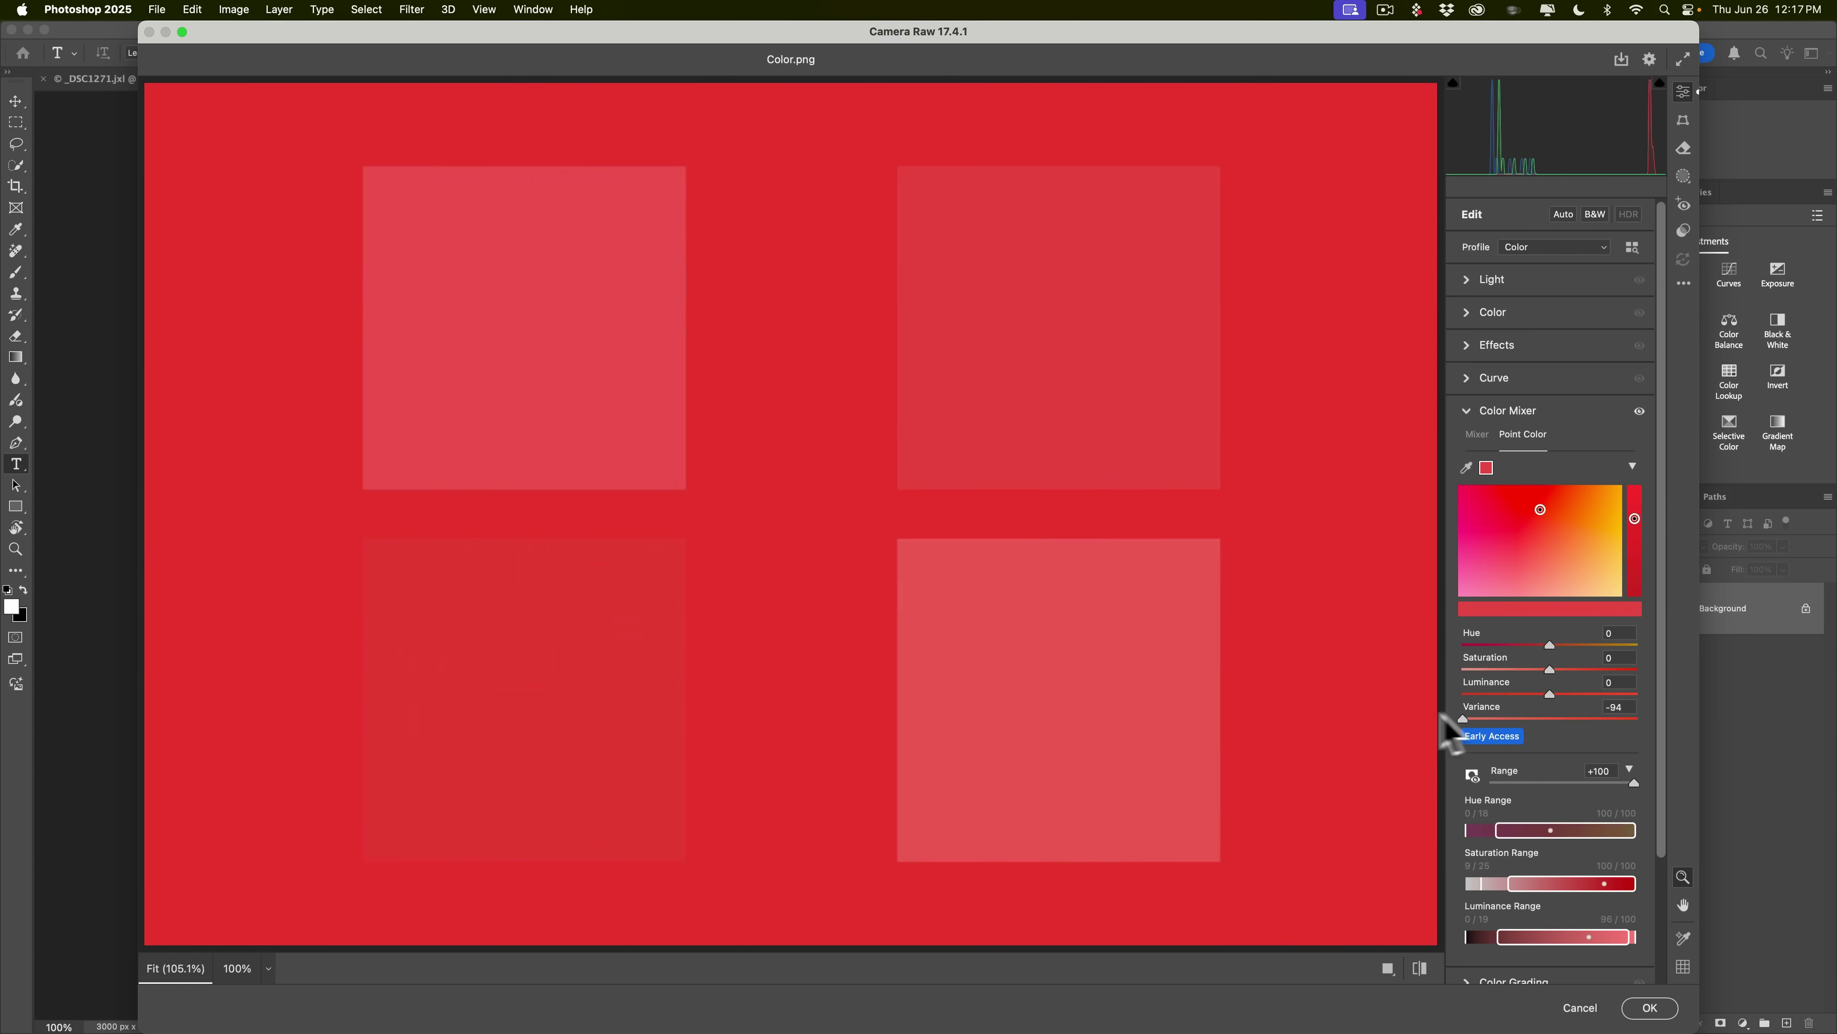
left_click_drag(1422, 716, 1487, 717)
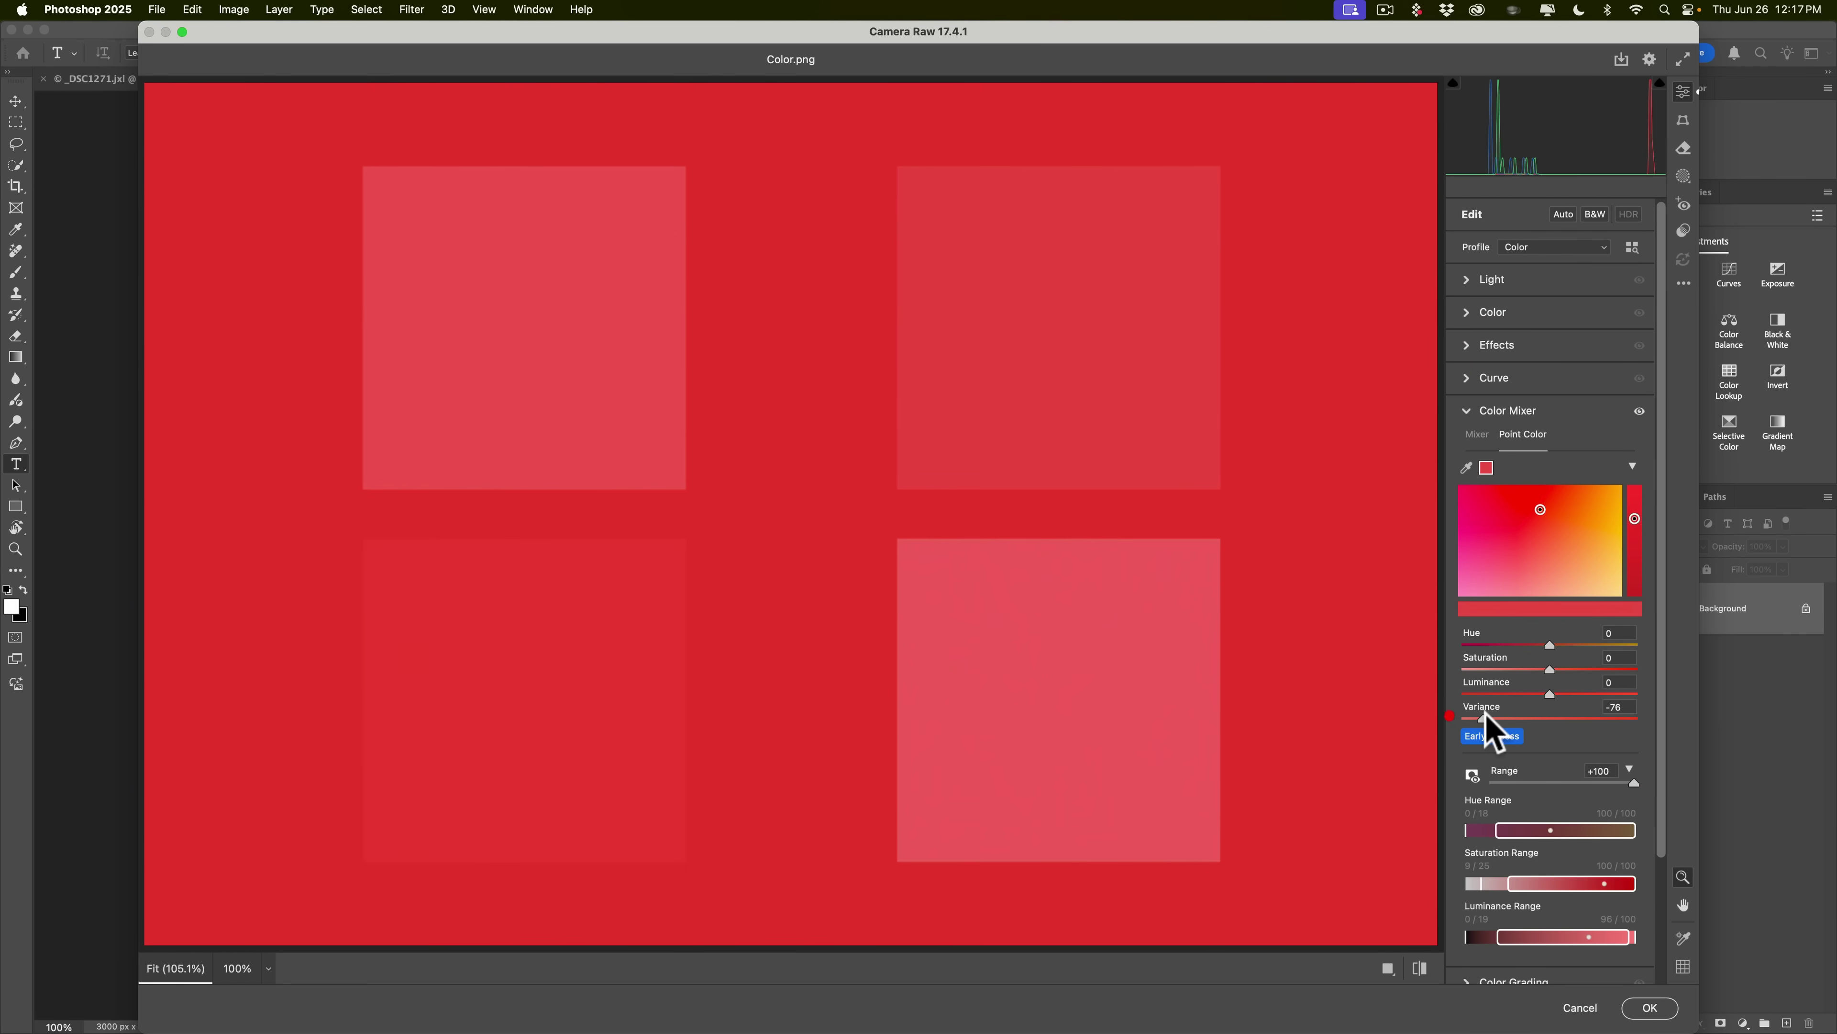
Step: Apply the red-blocks edit and open _DSC1271.jxl in the Camera Raw Filter
left_click(1646, 1008)
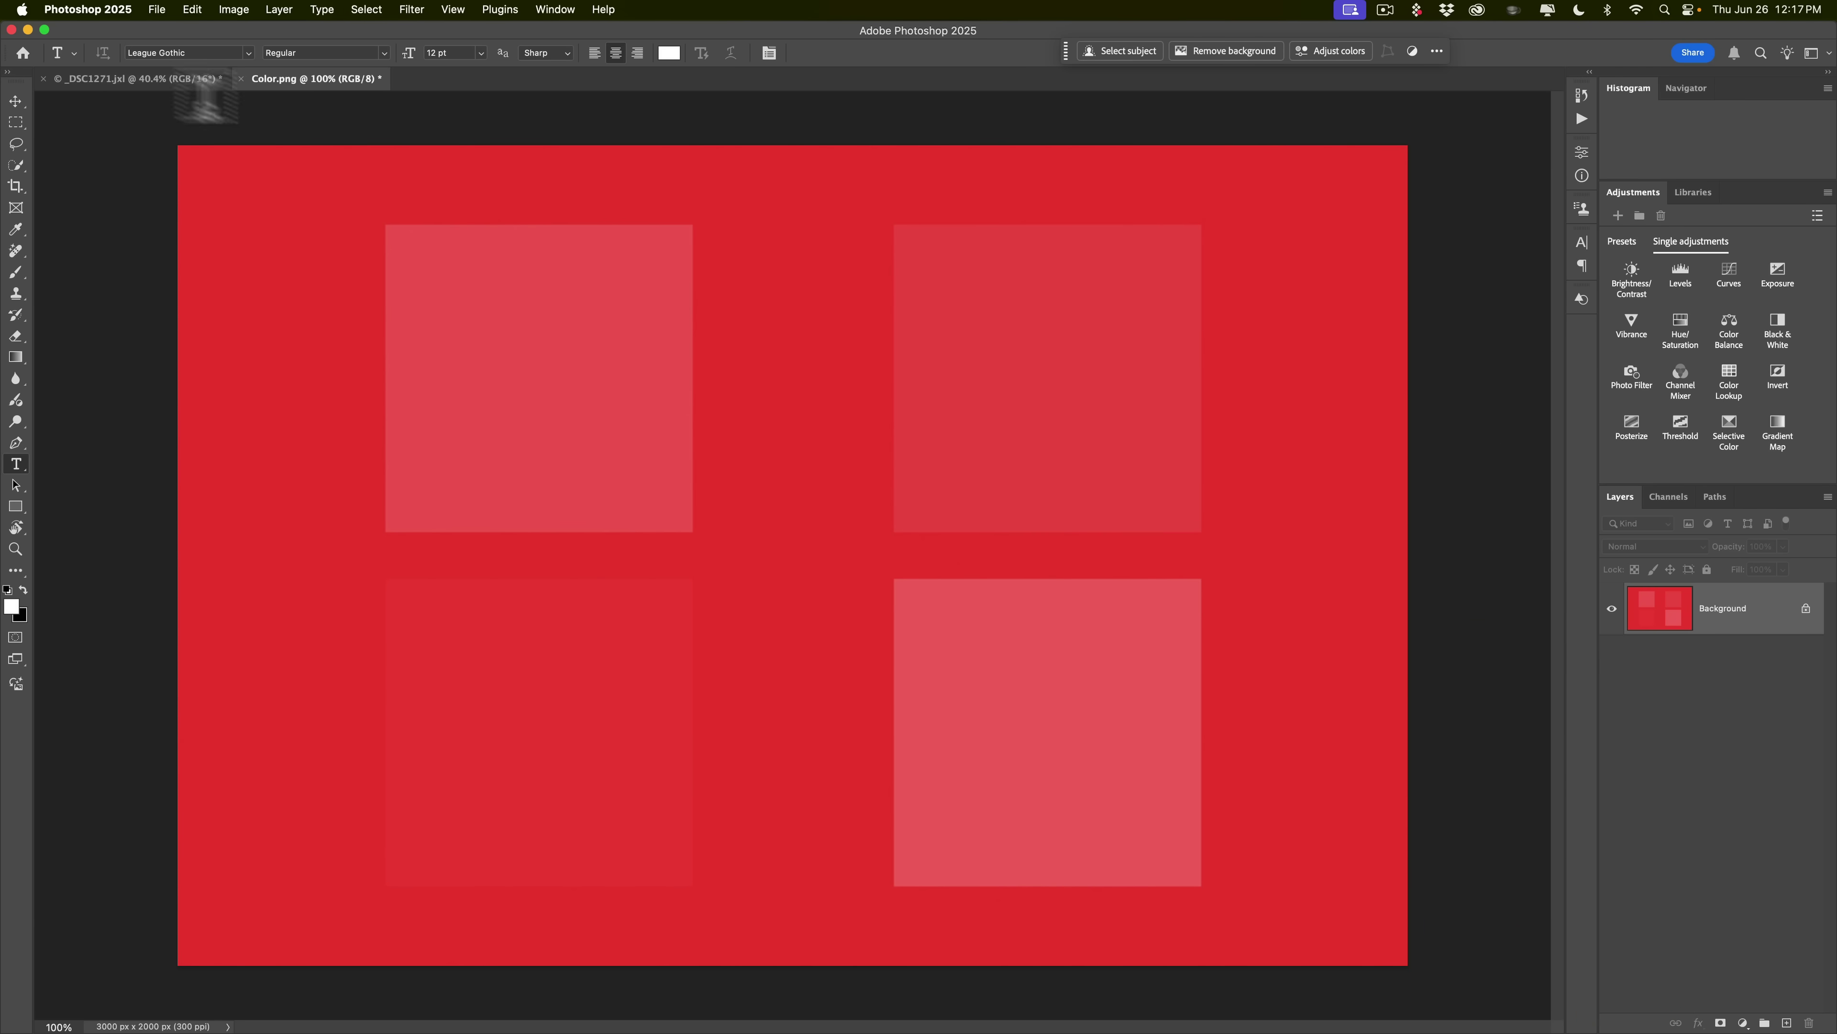
left_click(173, 79)
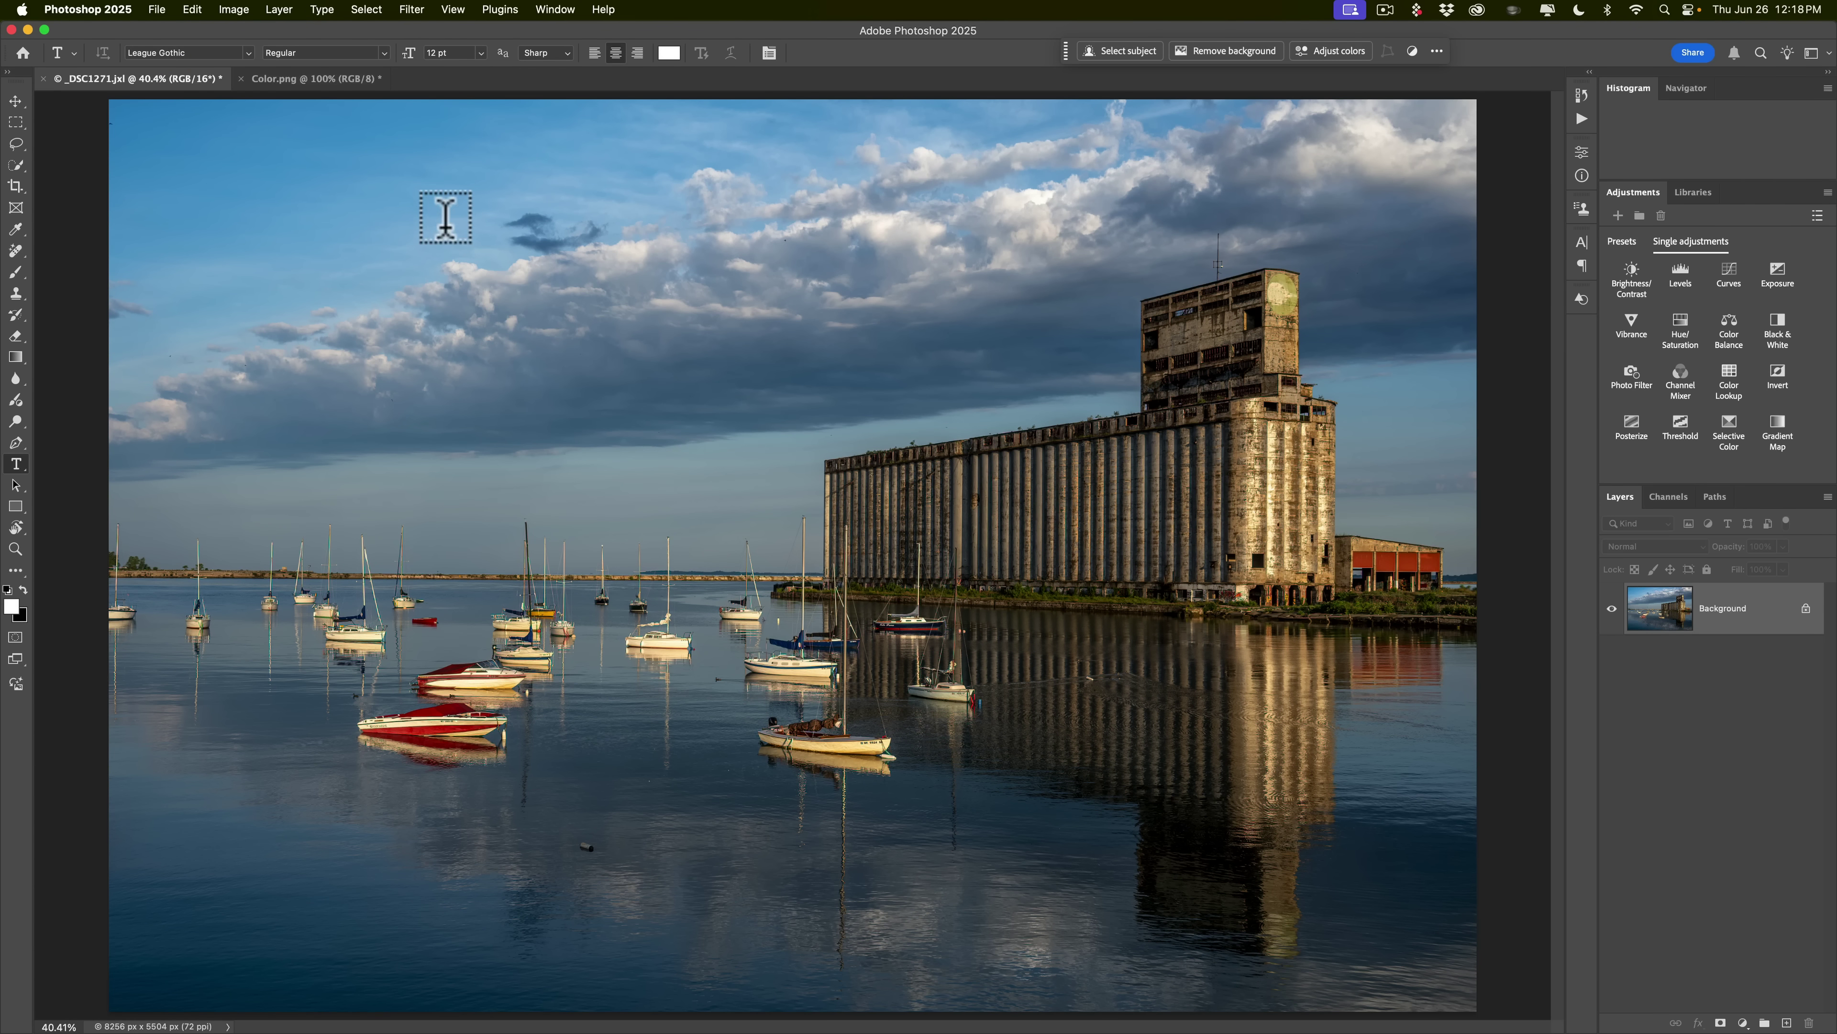
left_click(412, 9)
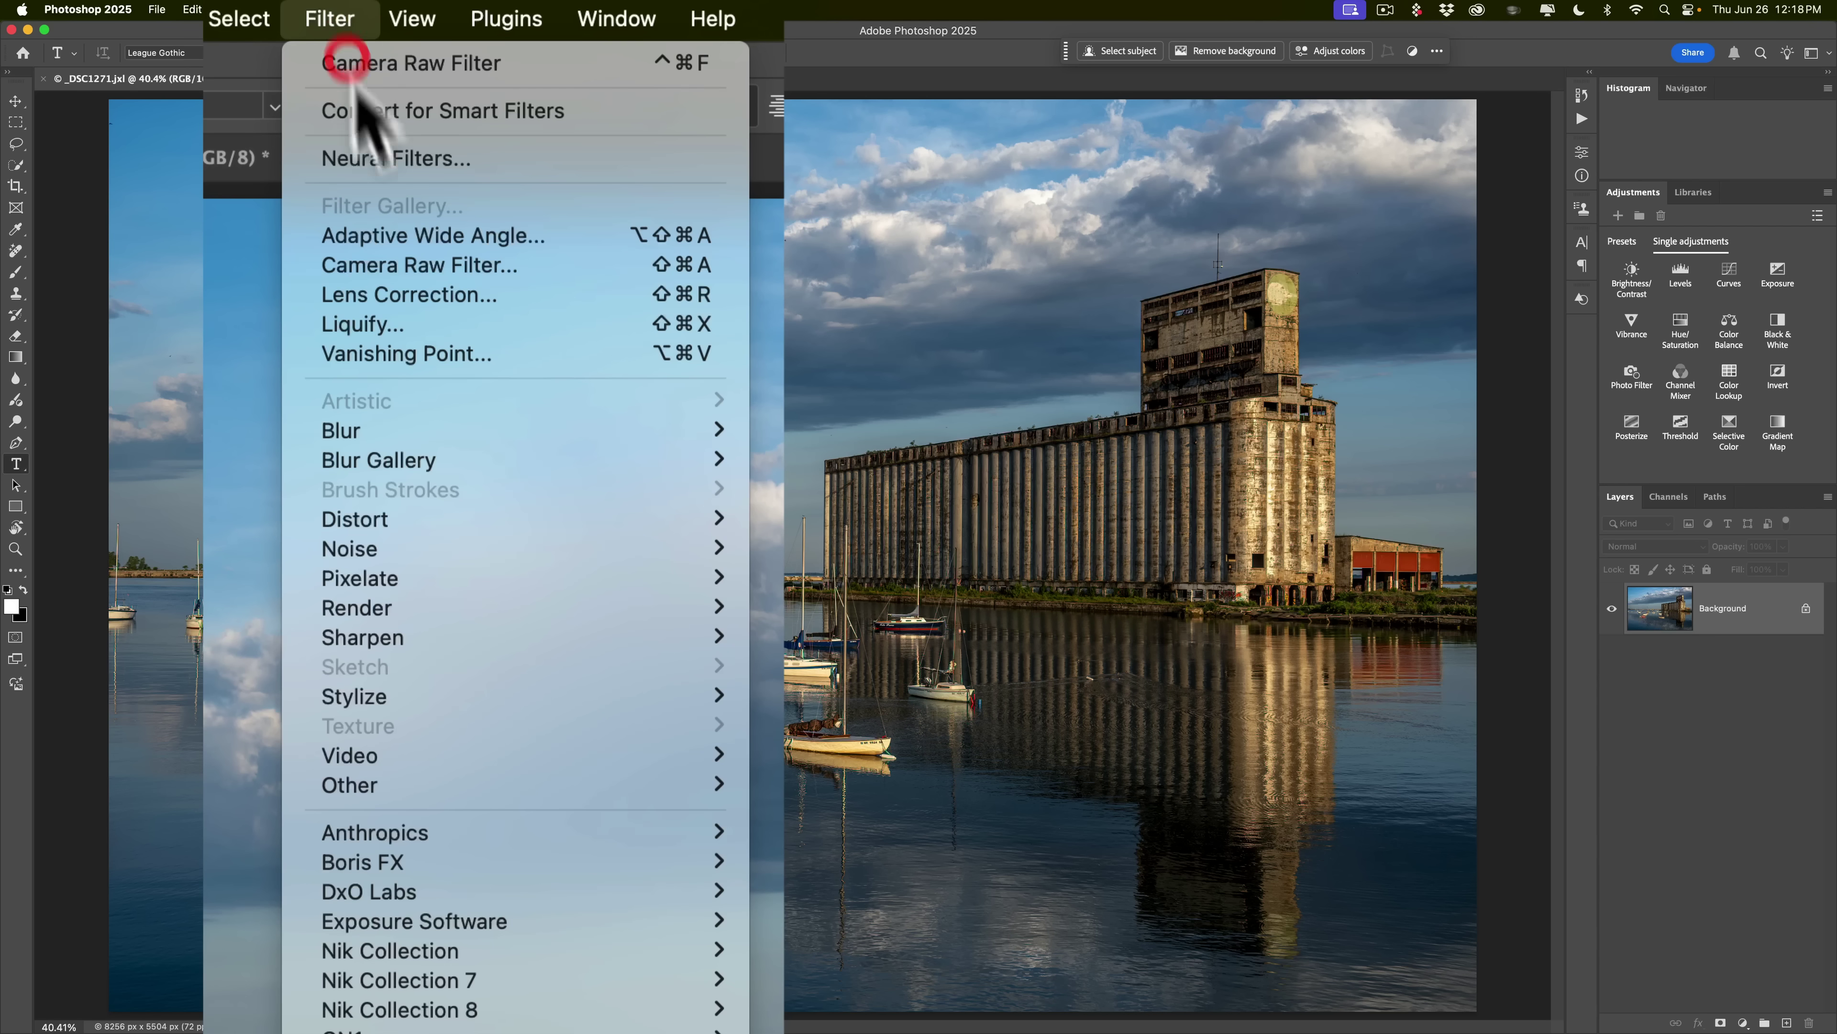
left_click(394, 268)
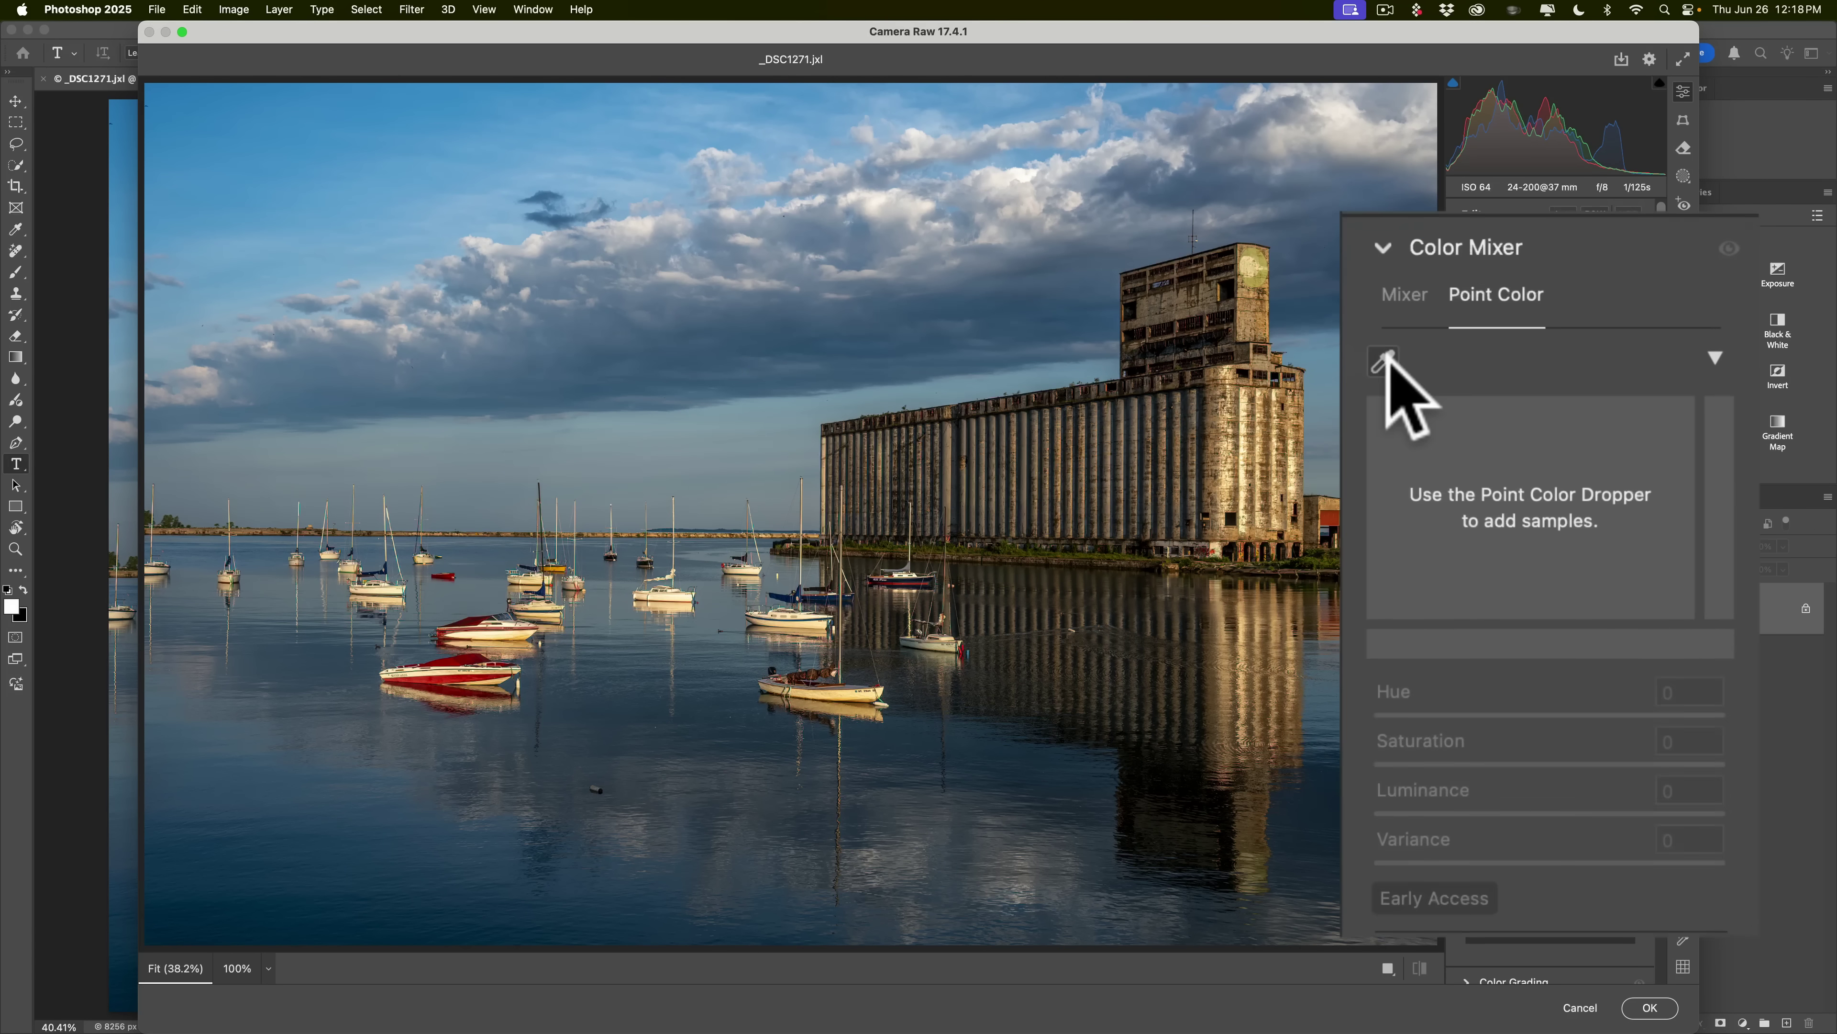
Step: Sample the sky's blue as a point colour and try its Variance slider
left_click(1384, 358)
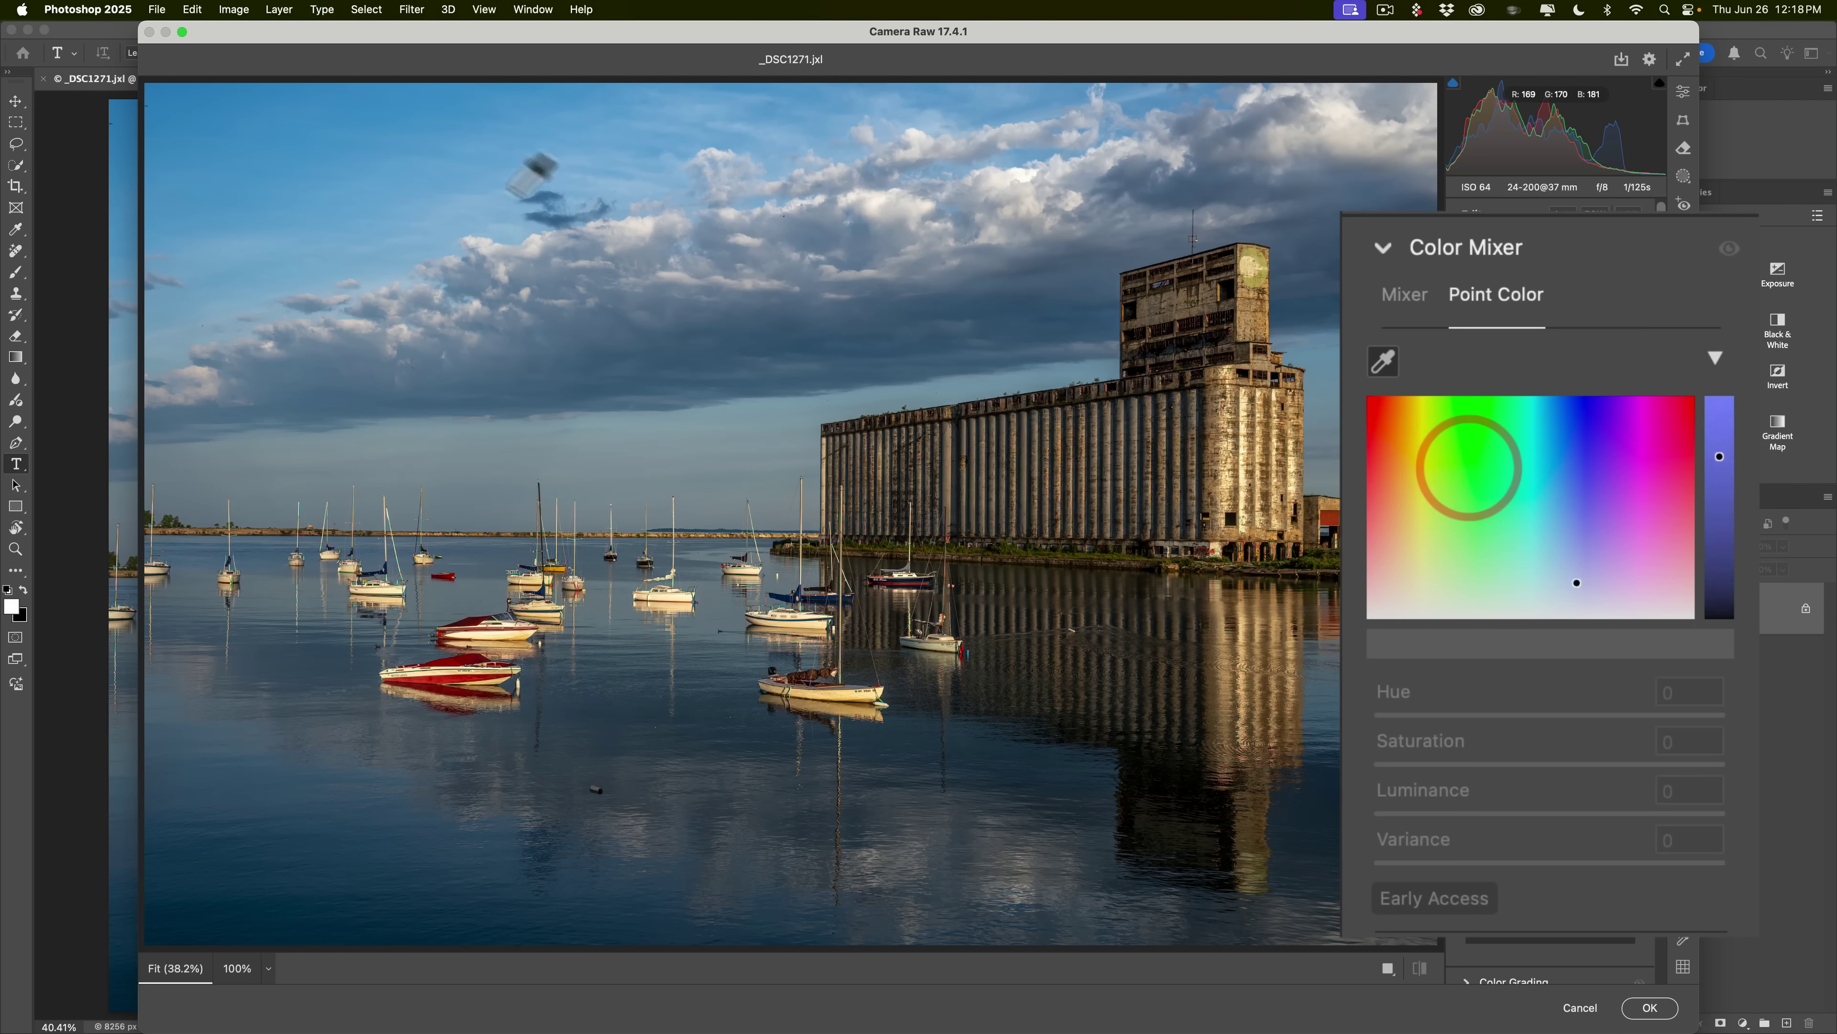
left_click(454, 148)
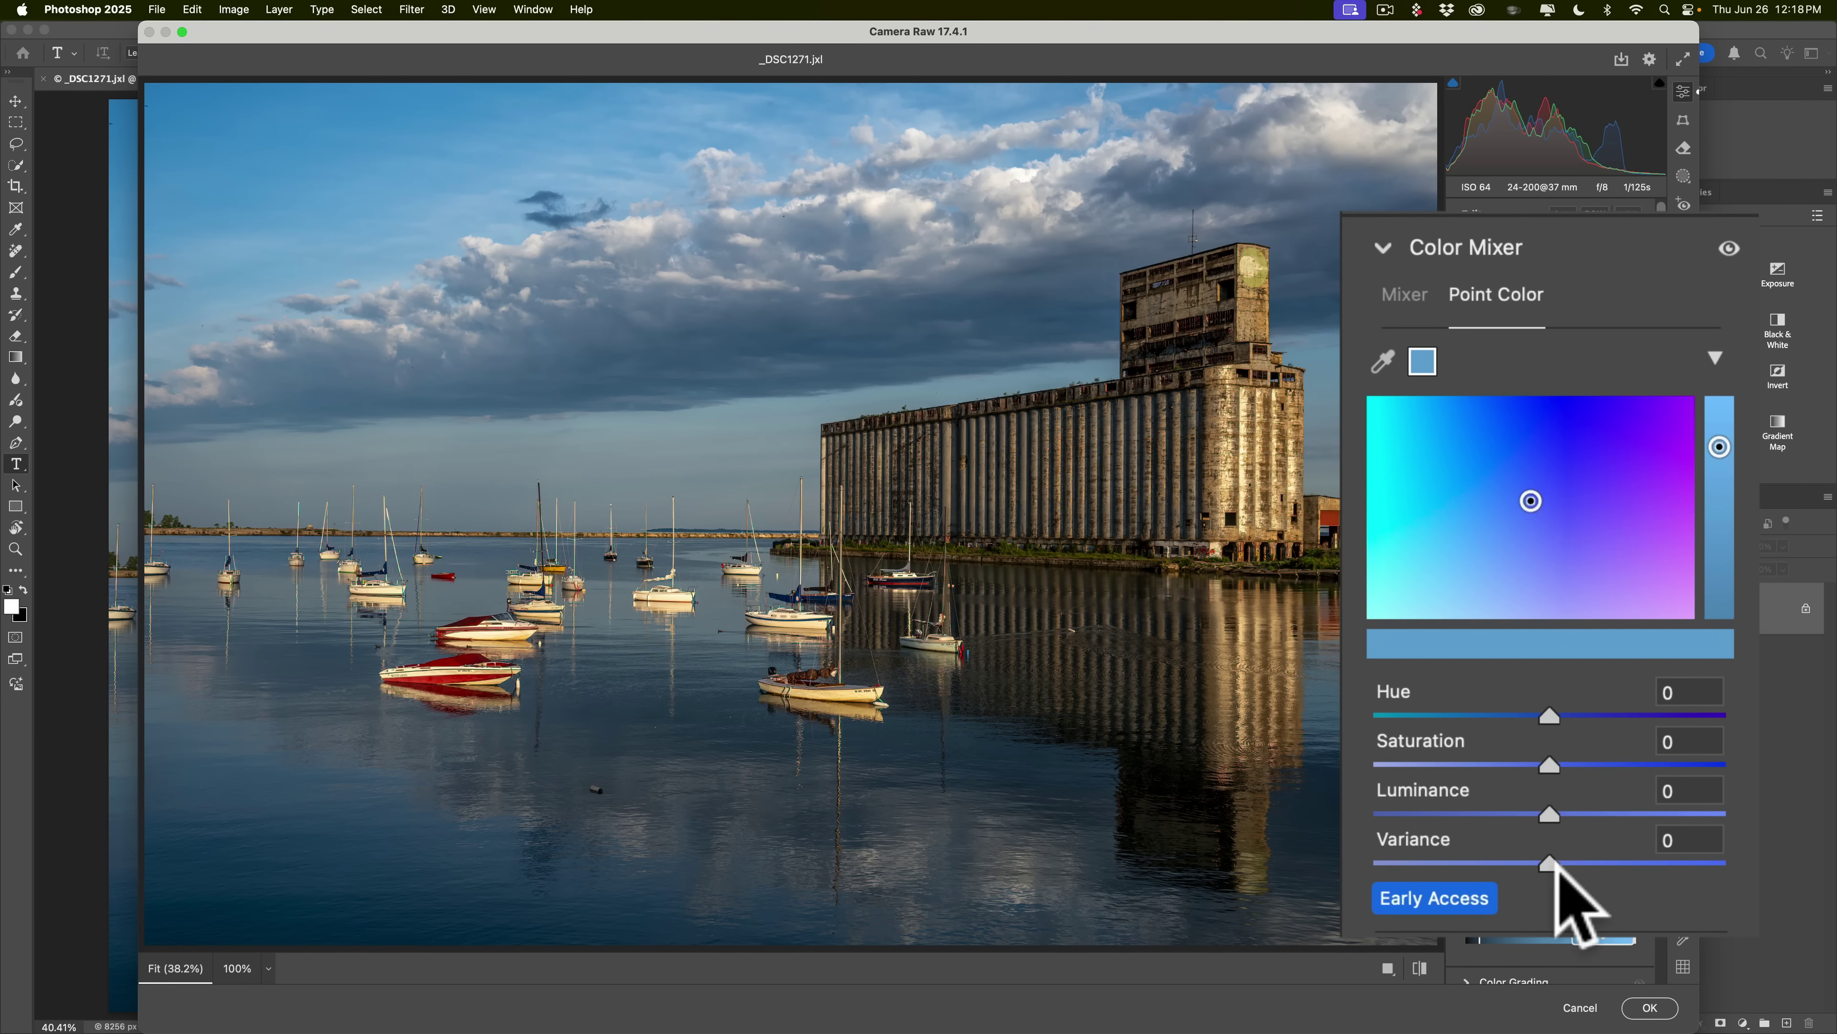
mouse_move(1548, 861)
left_mouse_down()
mouse_move(1743, 865)
mouse_move(1374, 863)
mouse_move(1455, 889)
mouse_move(1793, 747)
mouse_move(1497, 876)
mouse_move(1374, 865)
mouse_move(1828, 749)
mouse_move(1312, 718)
mouse_move(1608, 894)
mouse_move(1779, 833)
mouse_move(1201, 719)
mouse_move(1570, 918)
mouse_move(1229, 721)
mouse_move(1744, 906)
mouse_move(1609, 904)
mouse_move(1334, 724)
mouse_move(1599, 912)
mouse_move(1743, 908)
mouse_move(1435, 882)
mouse_move(1756, 924)
mouse_move(1664, 881)
mouse_move(1751, 898)
mouse_move(1366, 870)
mouse_move(1681, 883)
mouse_move(1555, 842)
mouse_move(1549, 858)
left_mouse_up()
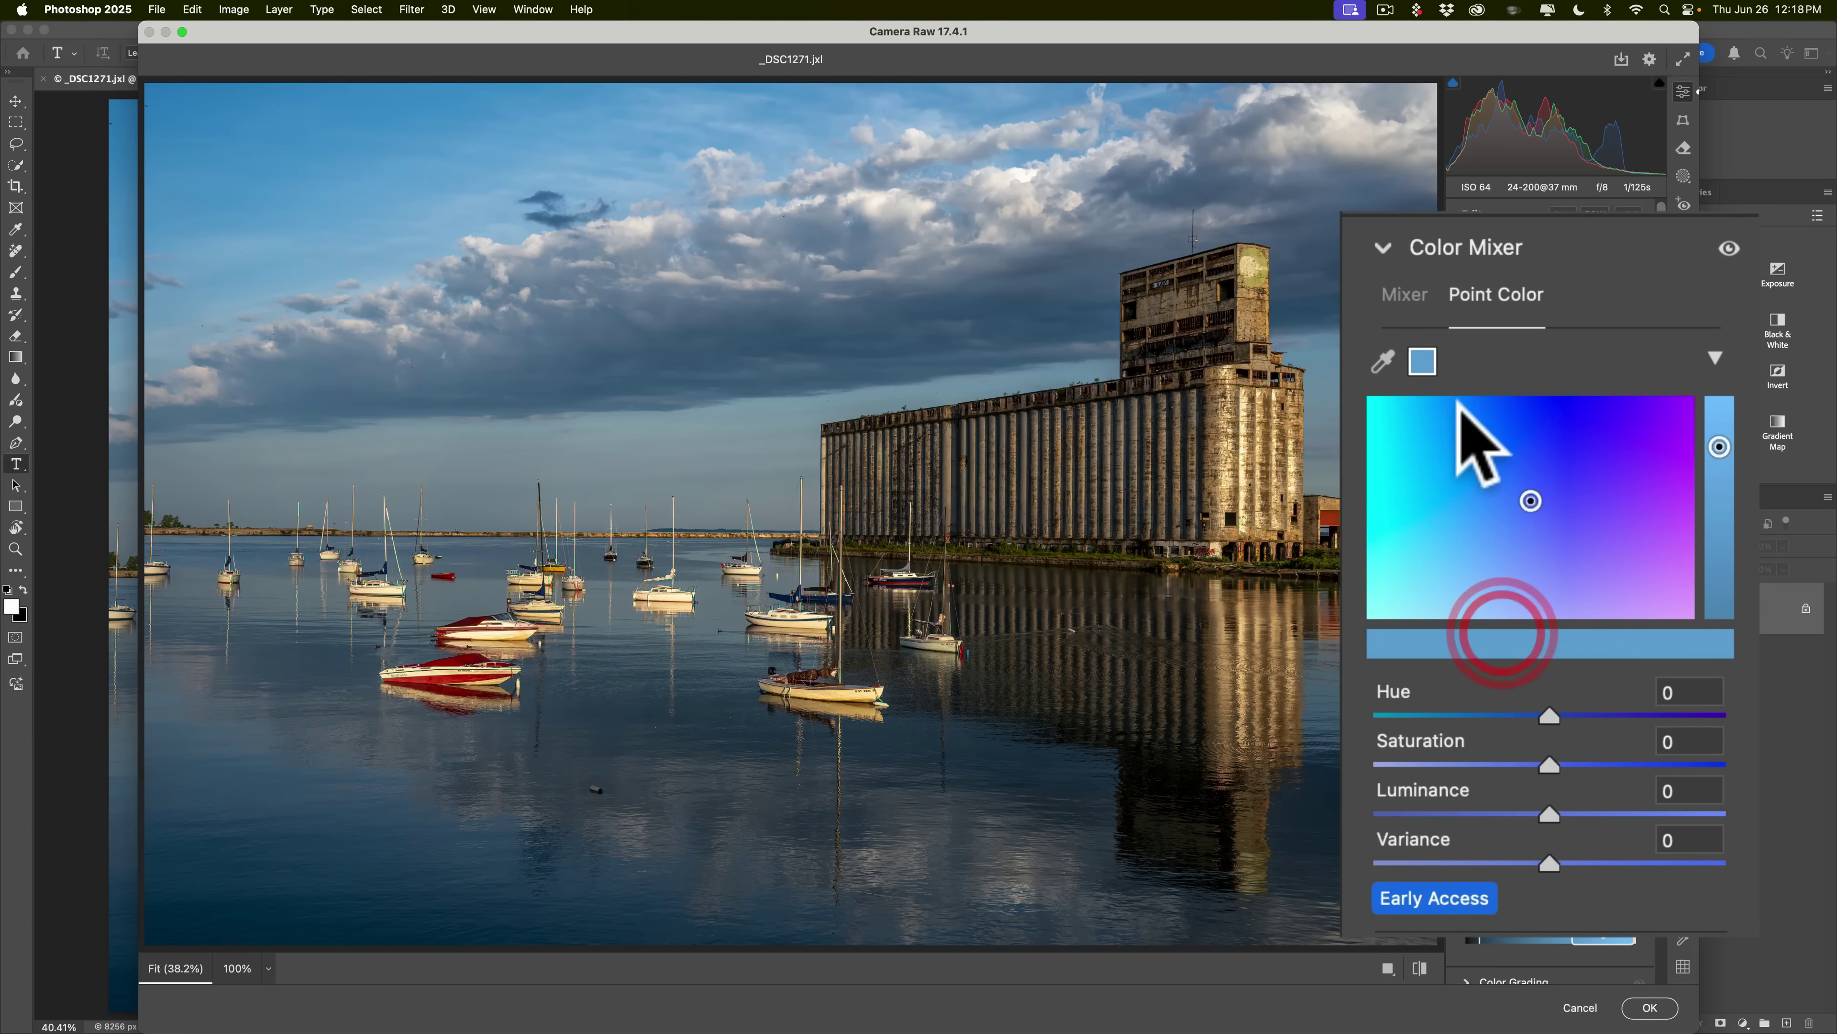
Step: Delete the global sampled sky colour swatch and collapse the Color Mixer panel
left_click(1419, 358)
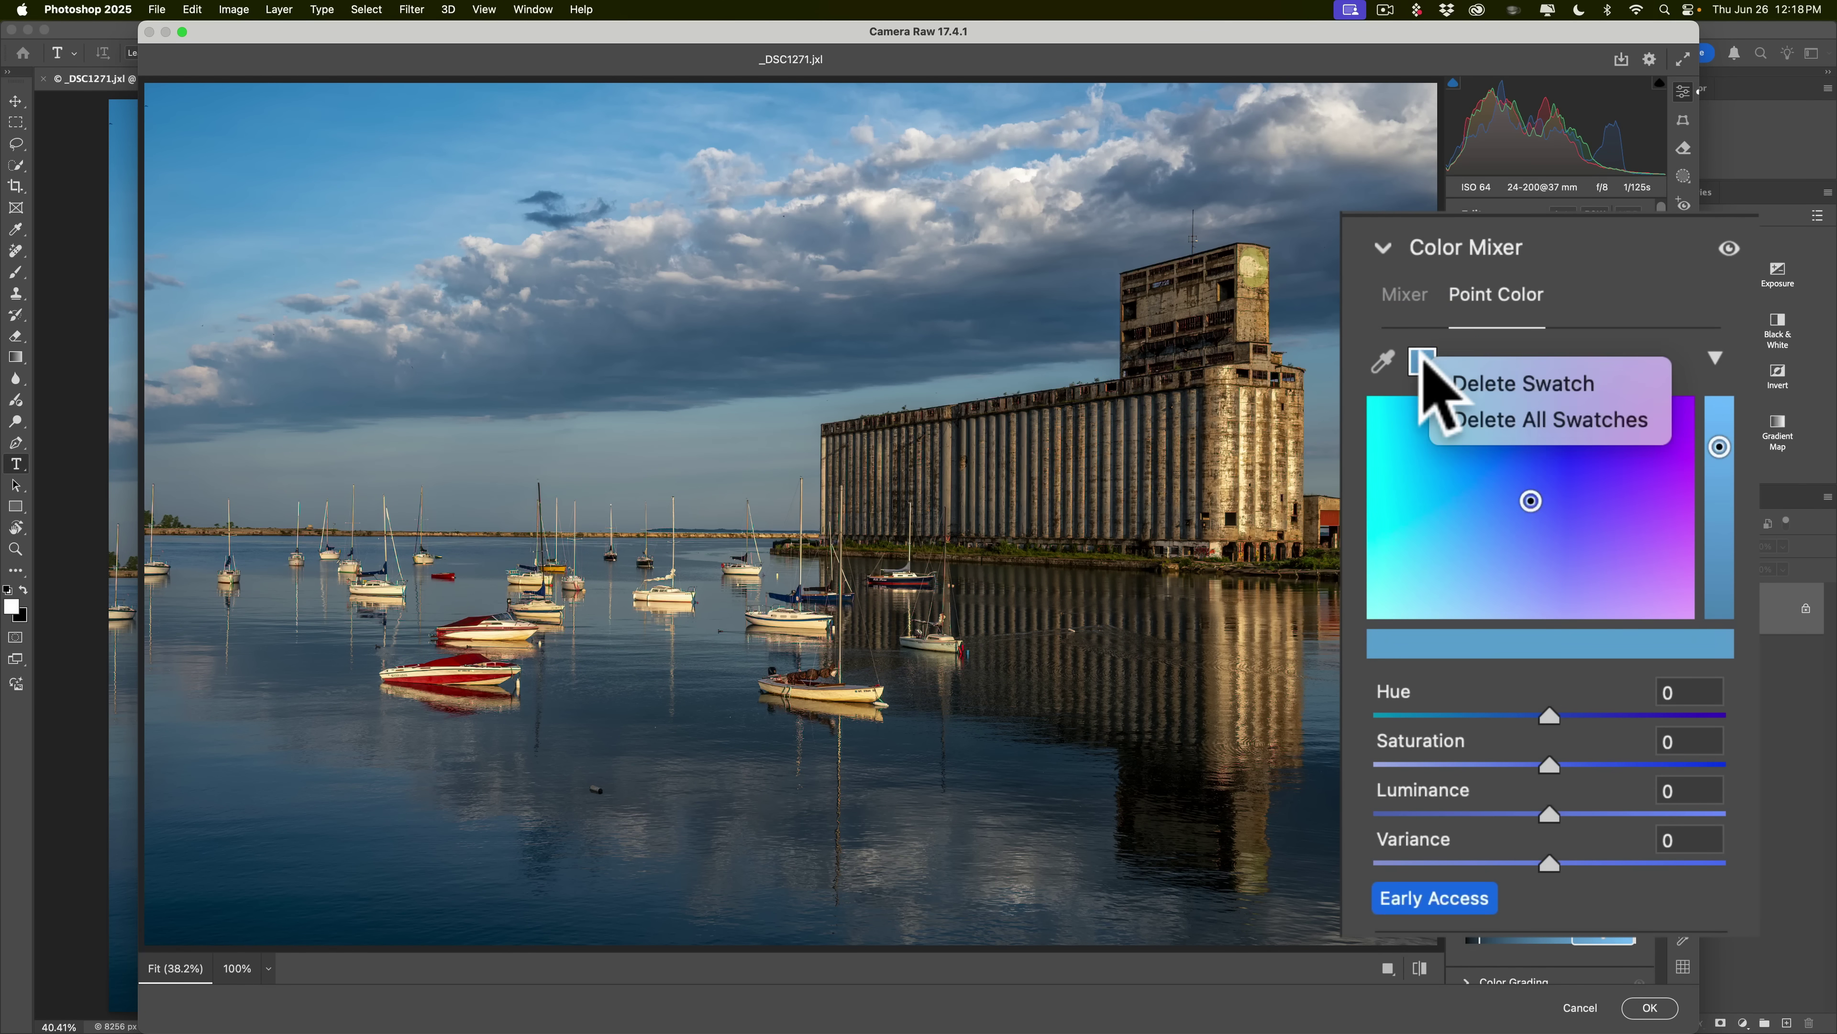
left_click(1432, 369)
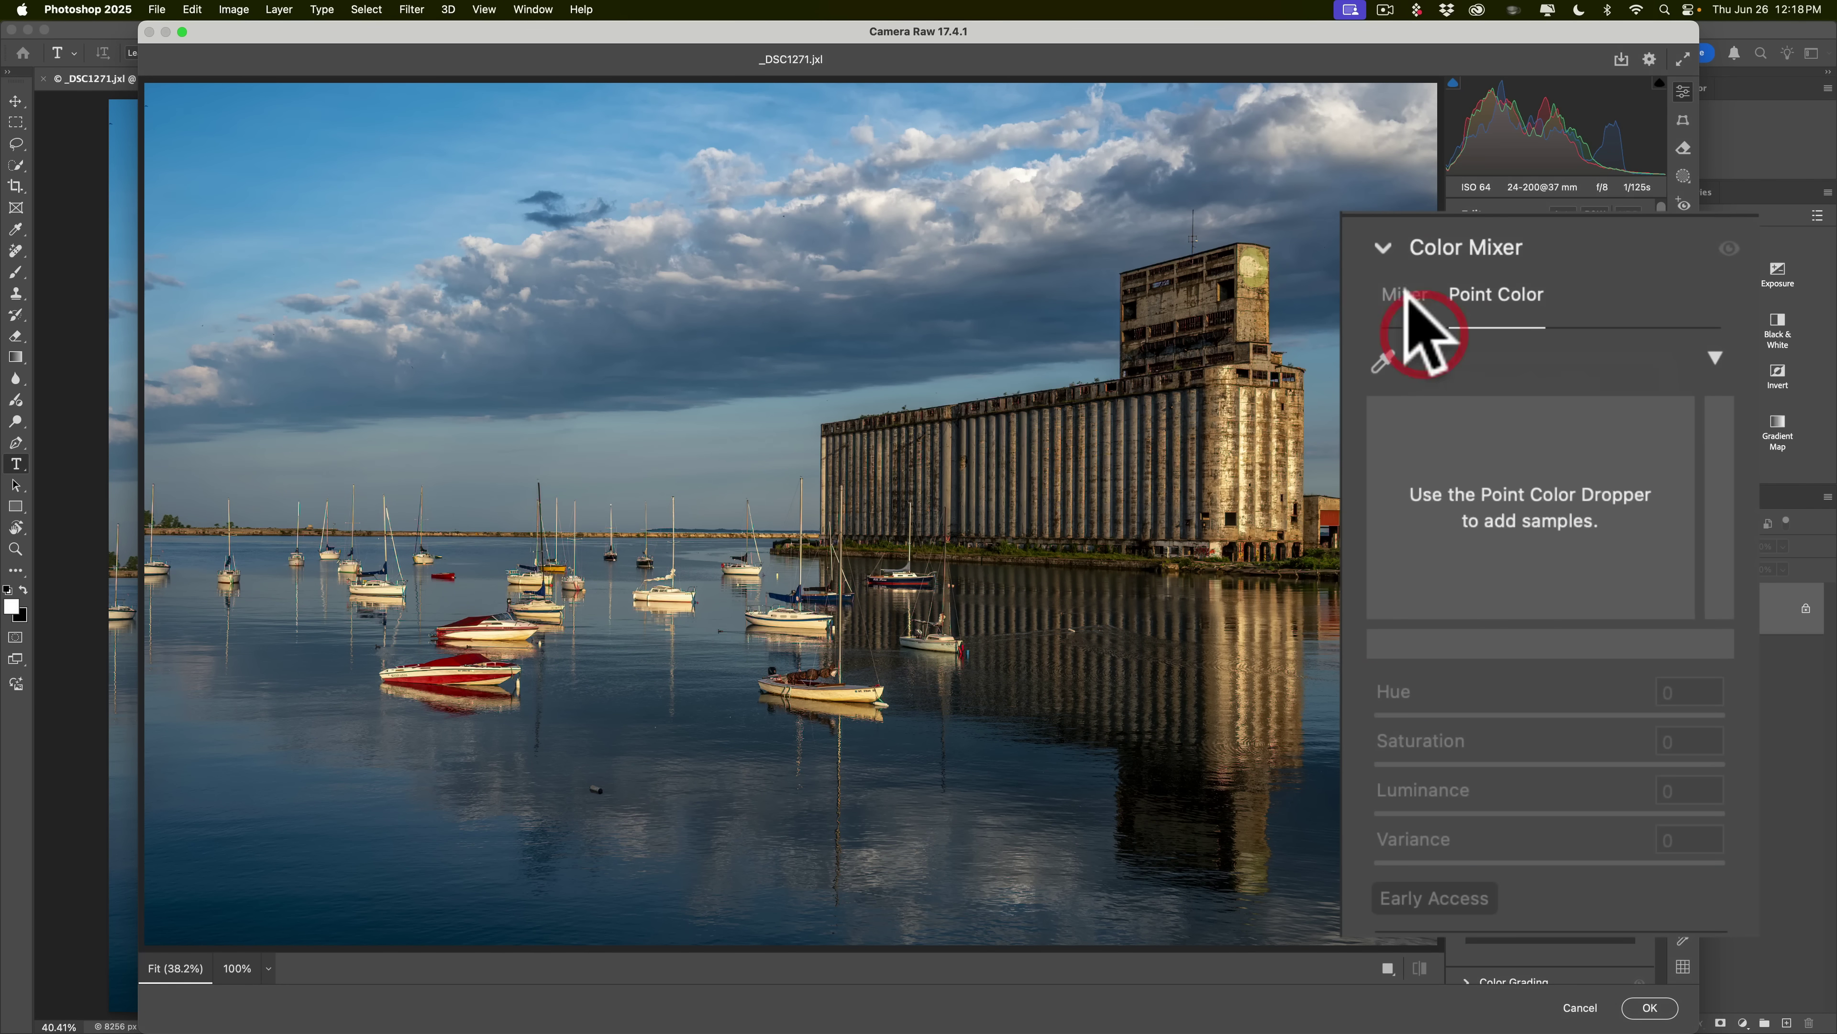
left_click(1385, 246)
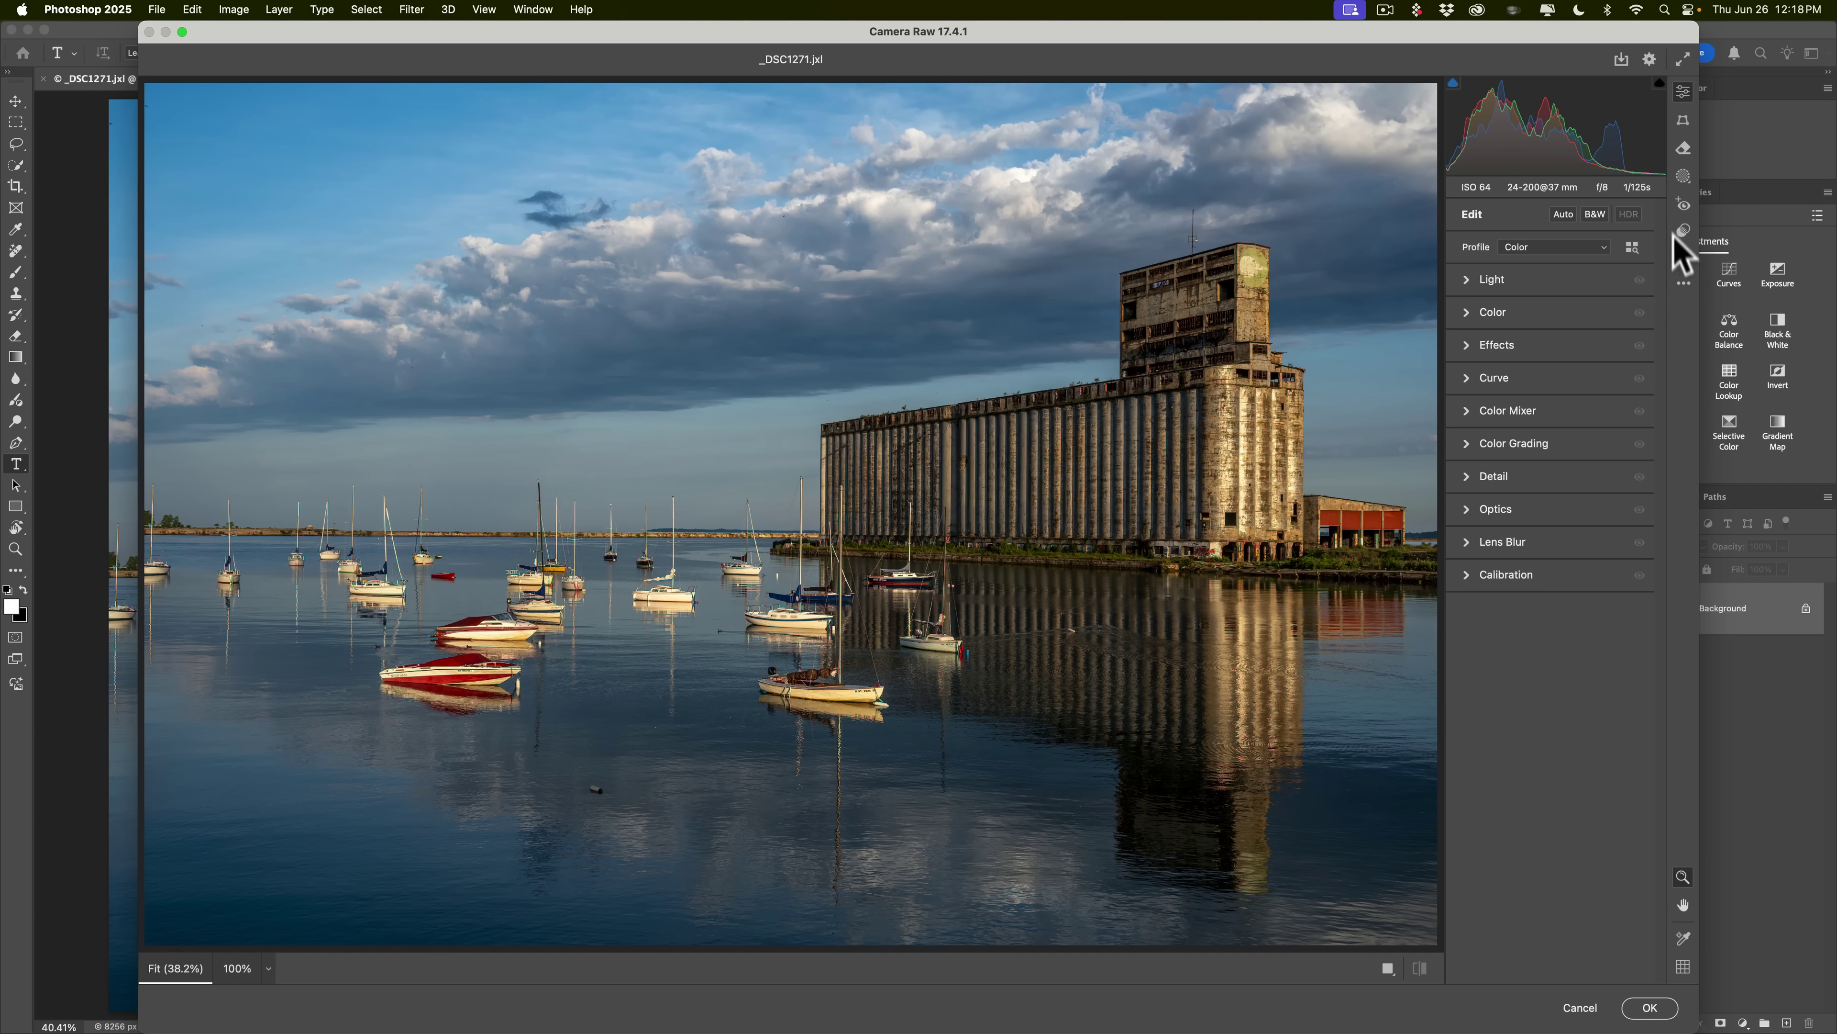
Step: Create a Sky mask and collapse its Light and Color sections
left_click(1683, 175)
left_click(1549, 176)
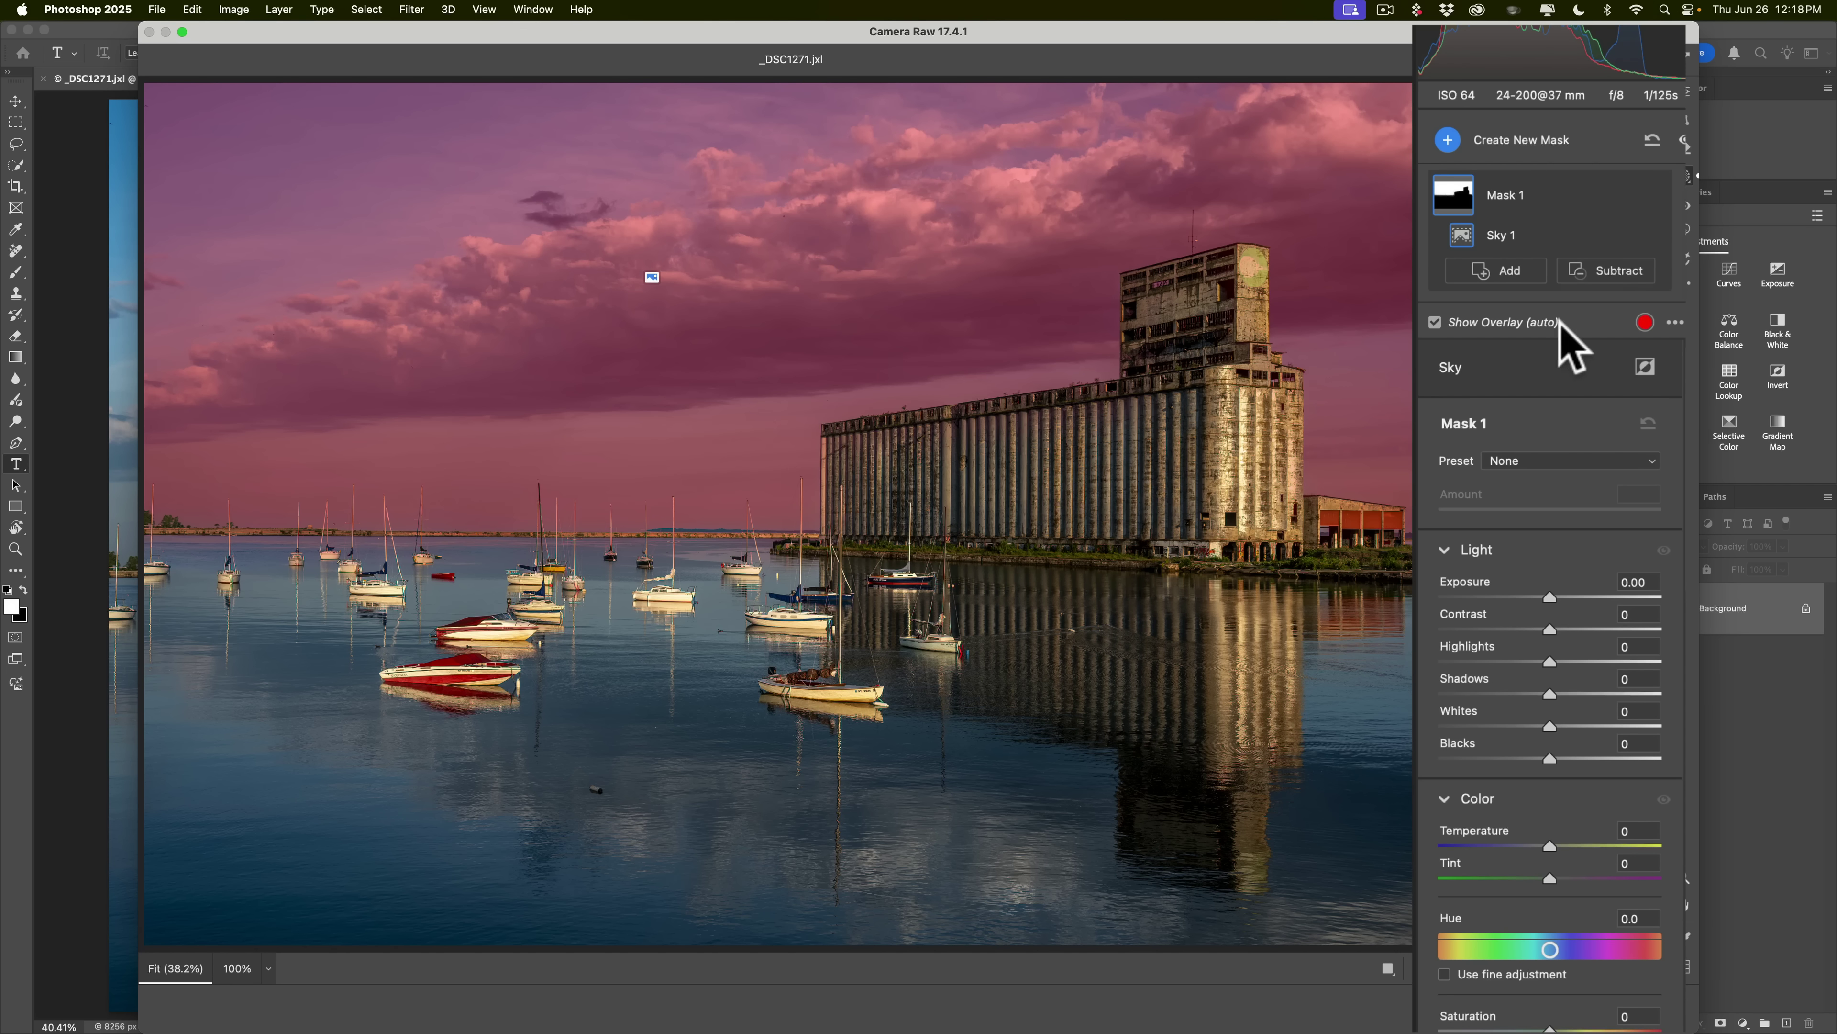
left_click(1449, 551)
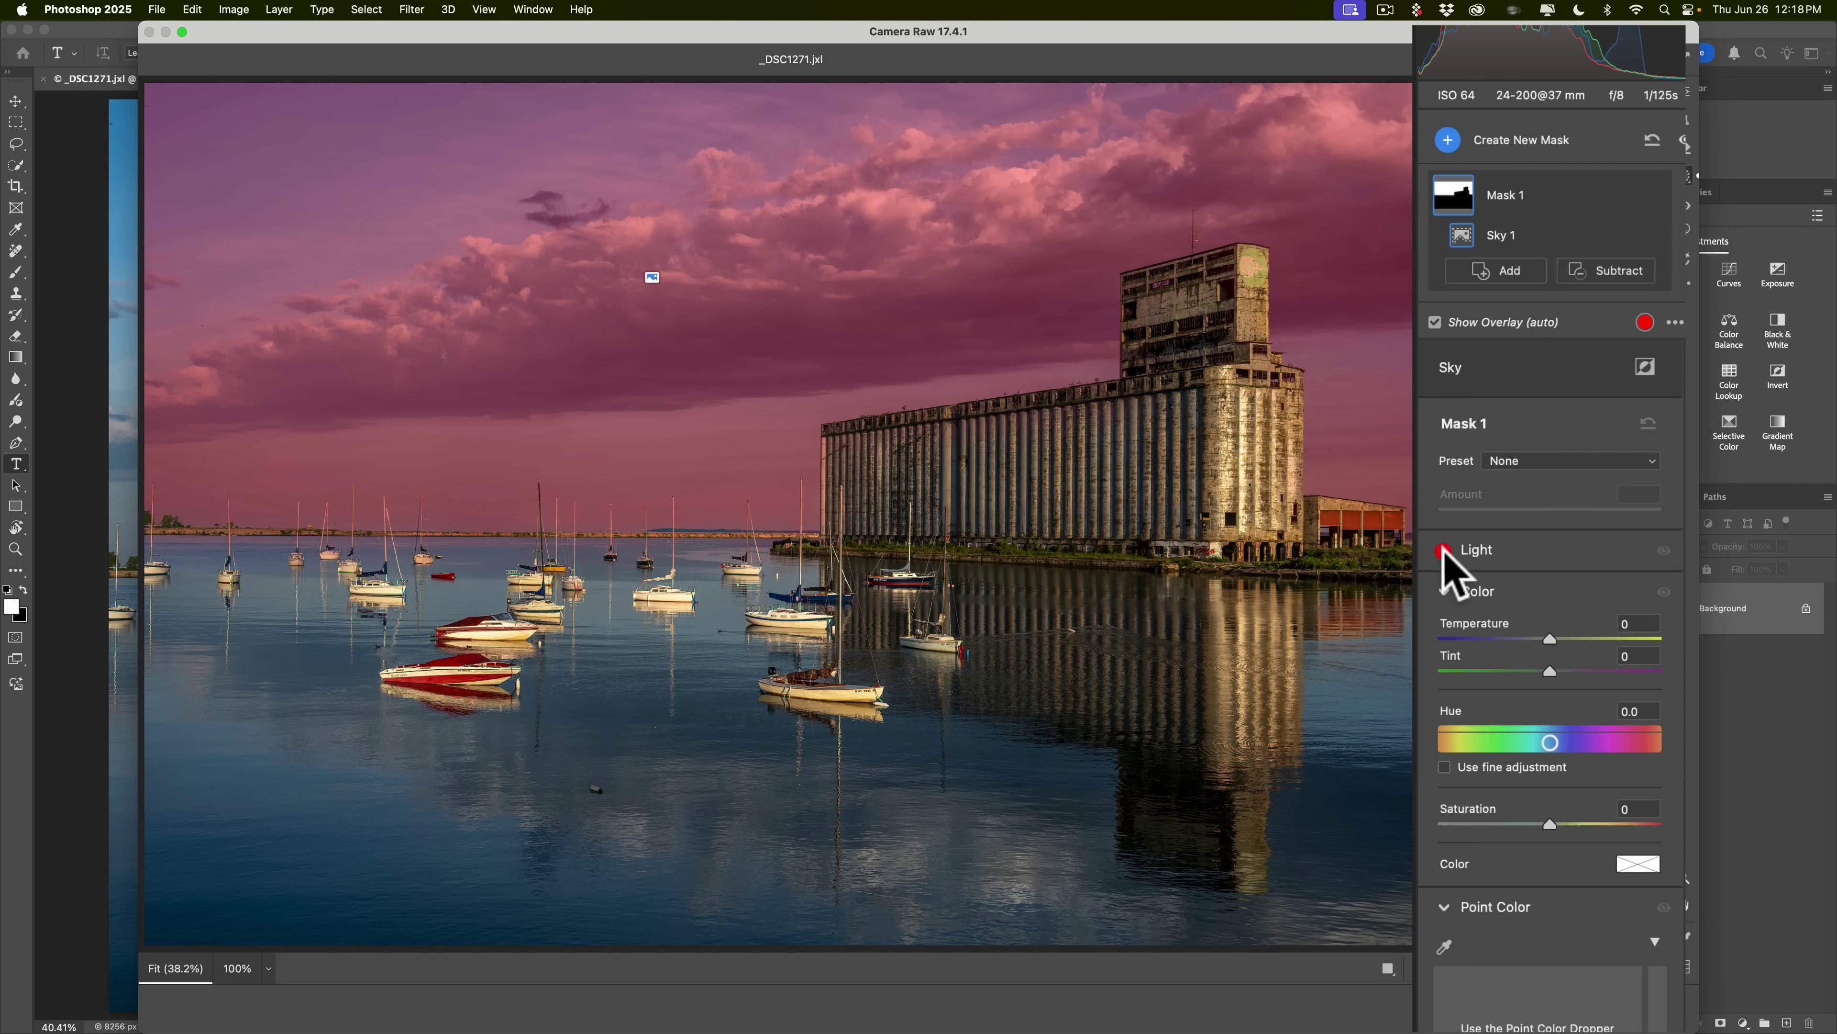
left_click(1444, 592)
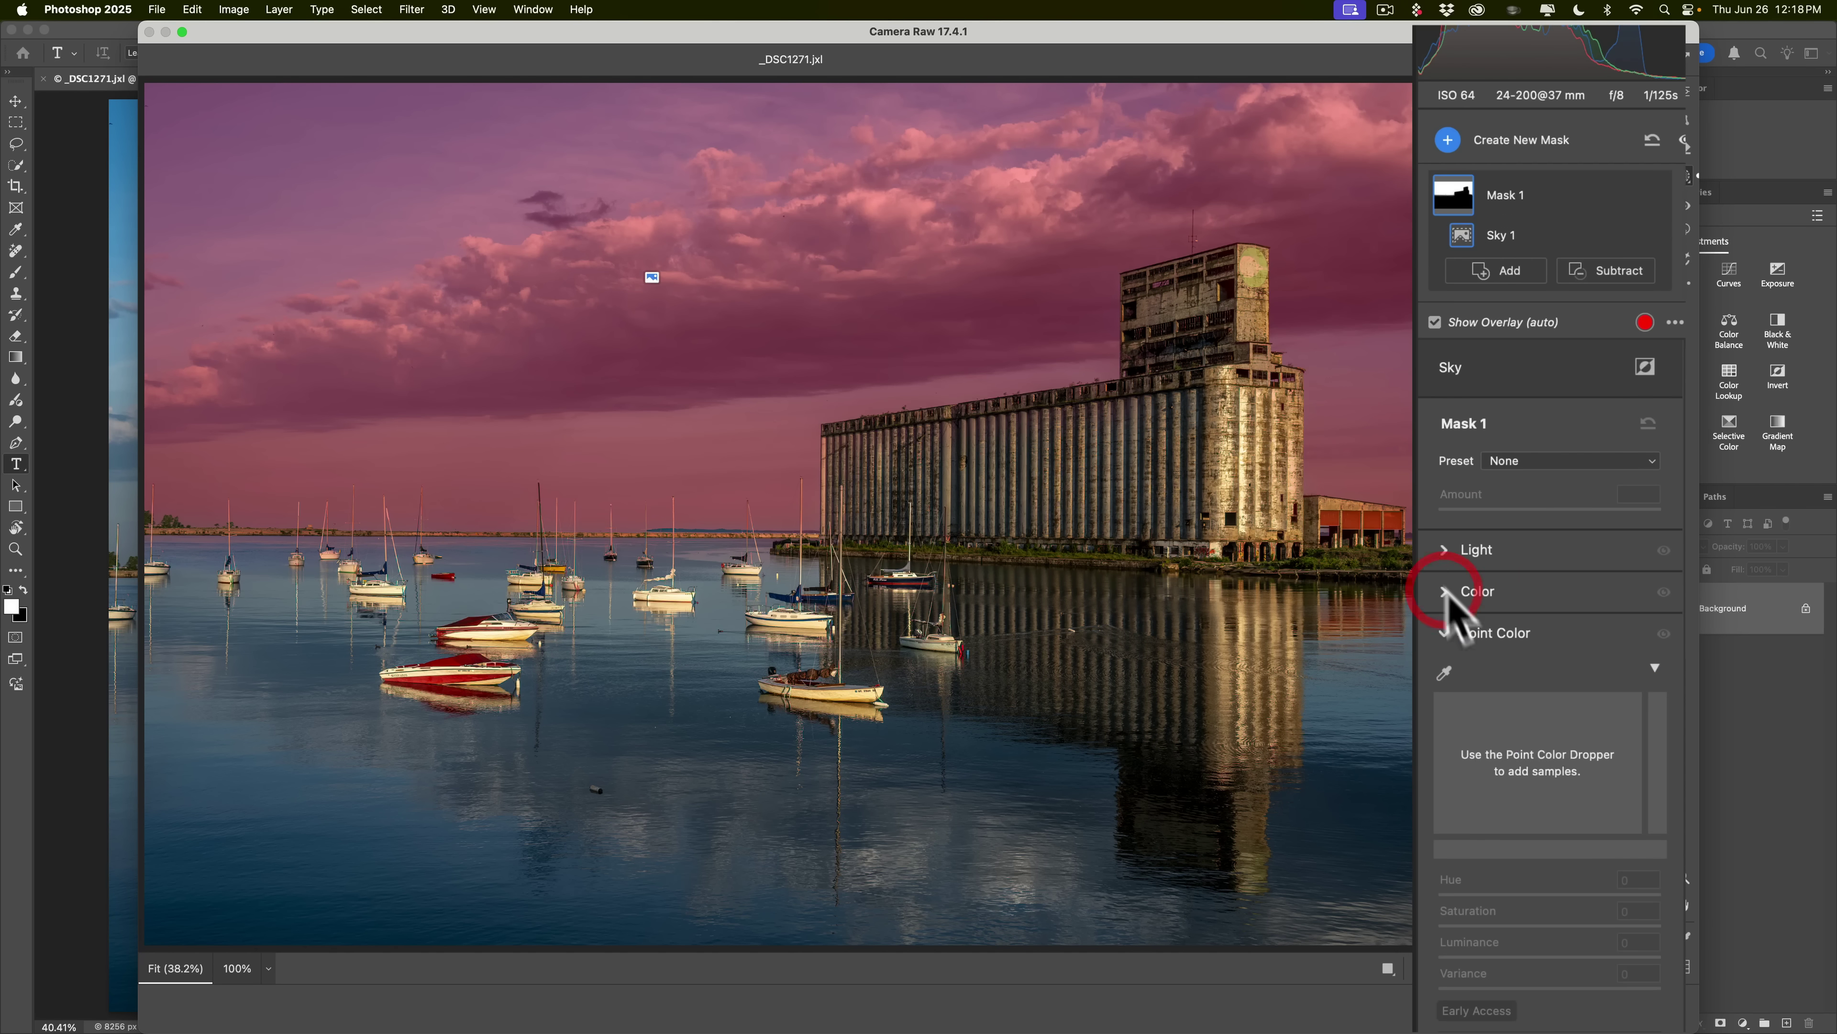
Step: Sample the sky's blue as the mask's Point Color and raise Variance to +100
left_click(1446, 672)
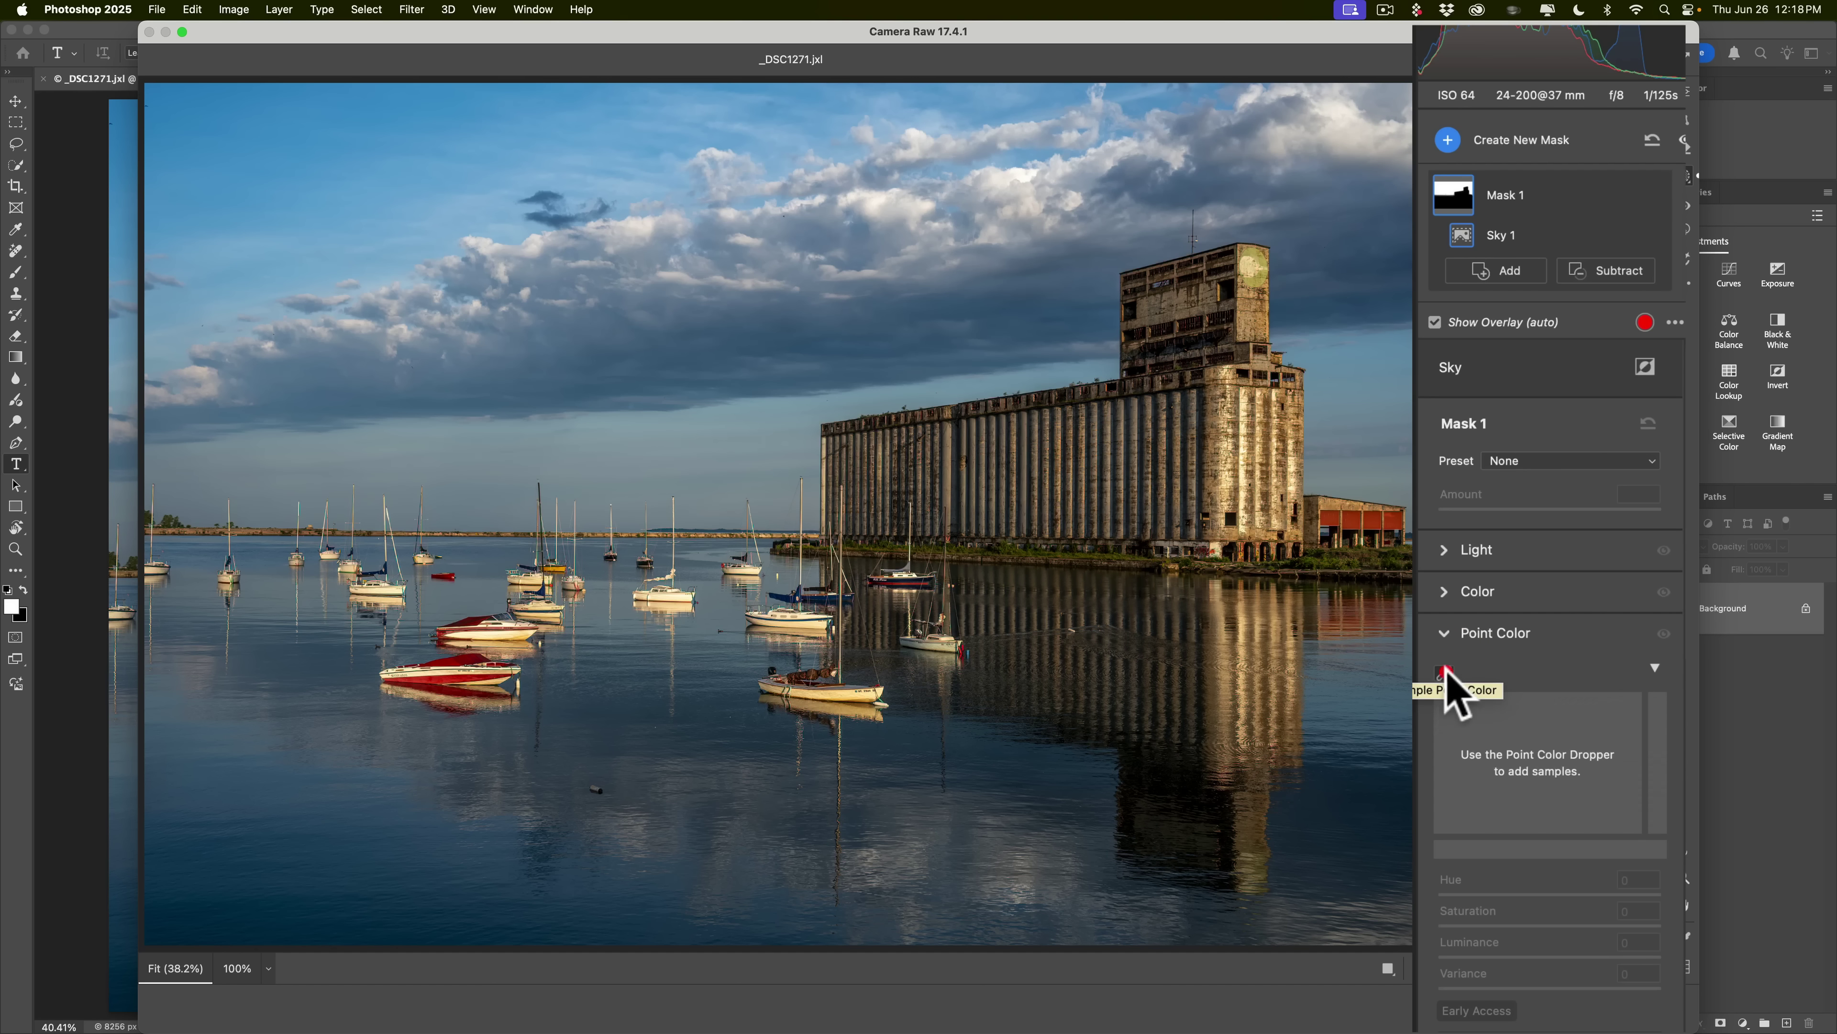
left_click(435, 125)
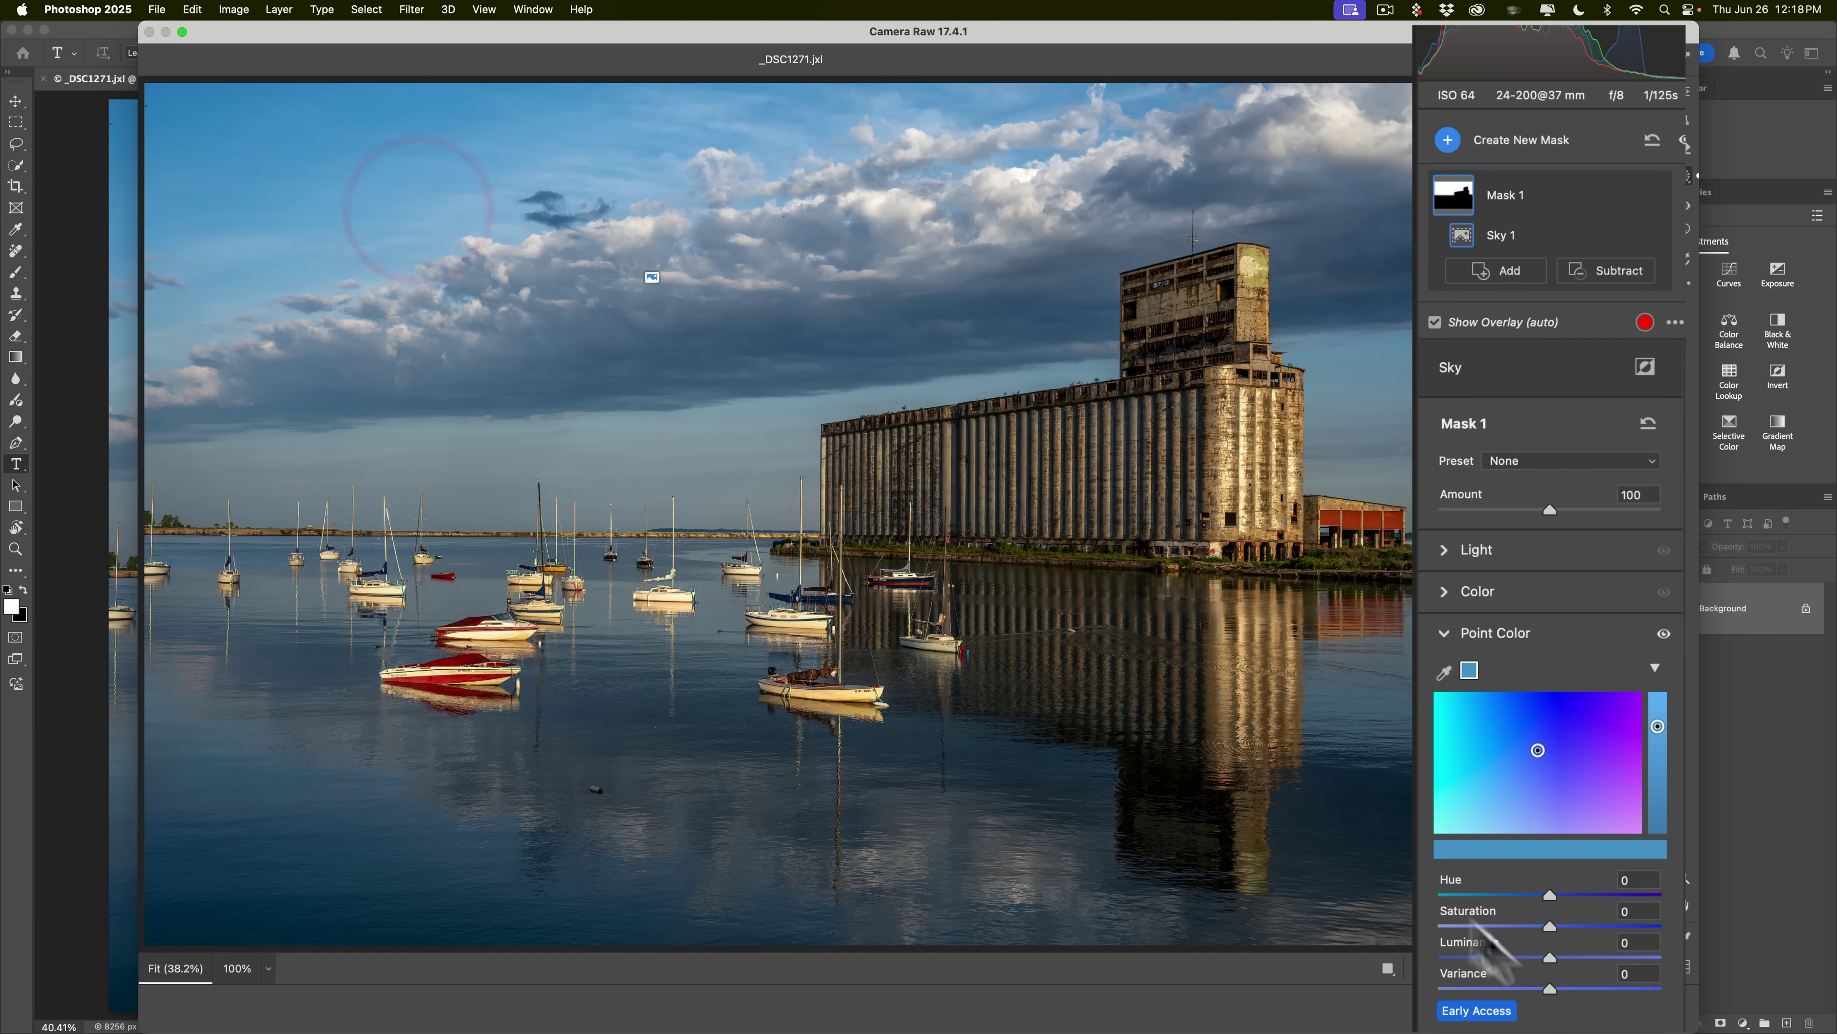
left_click_drag(1614, 988, 1647, 891)
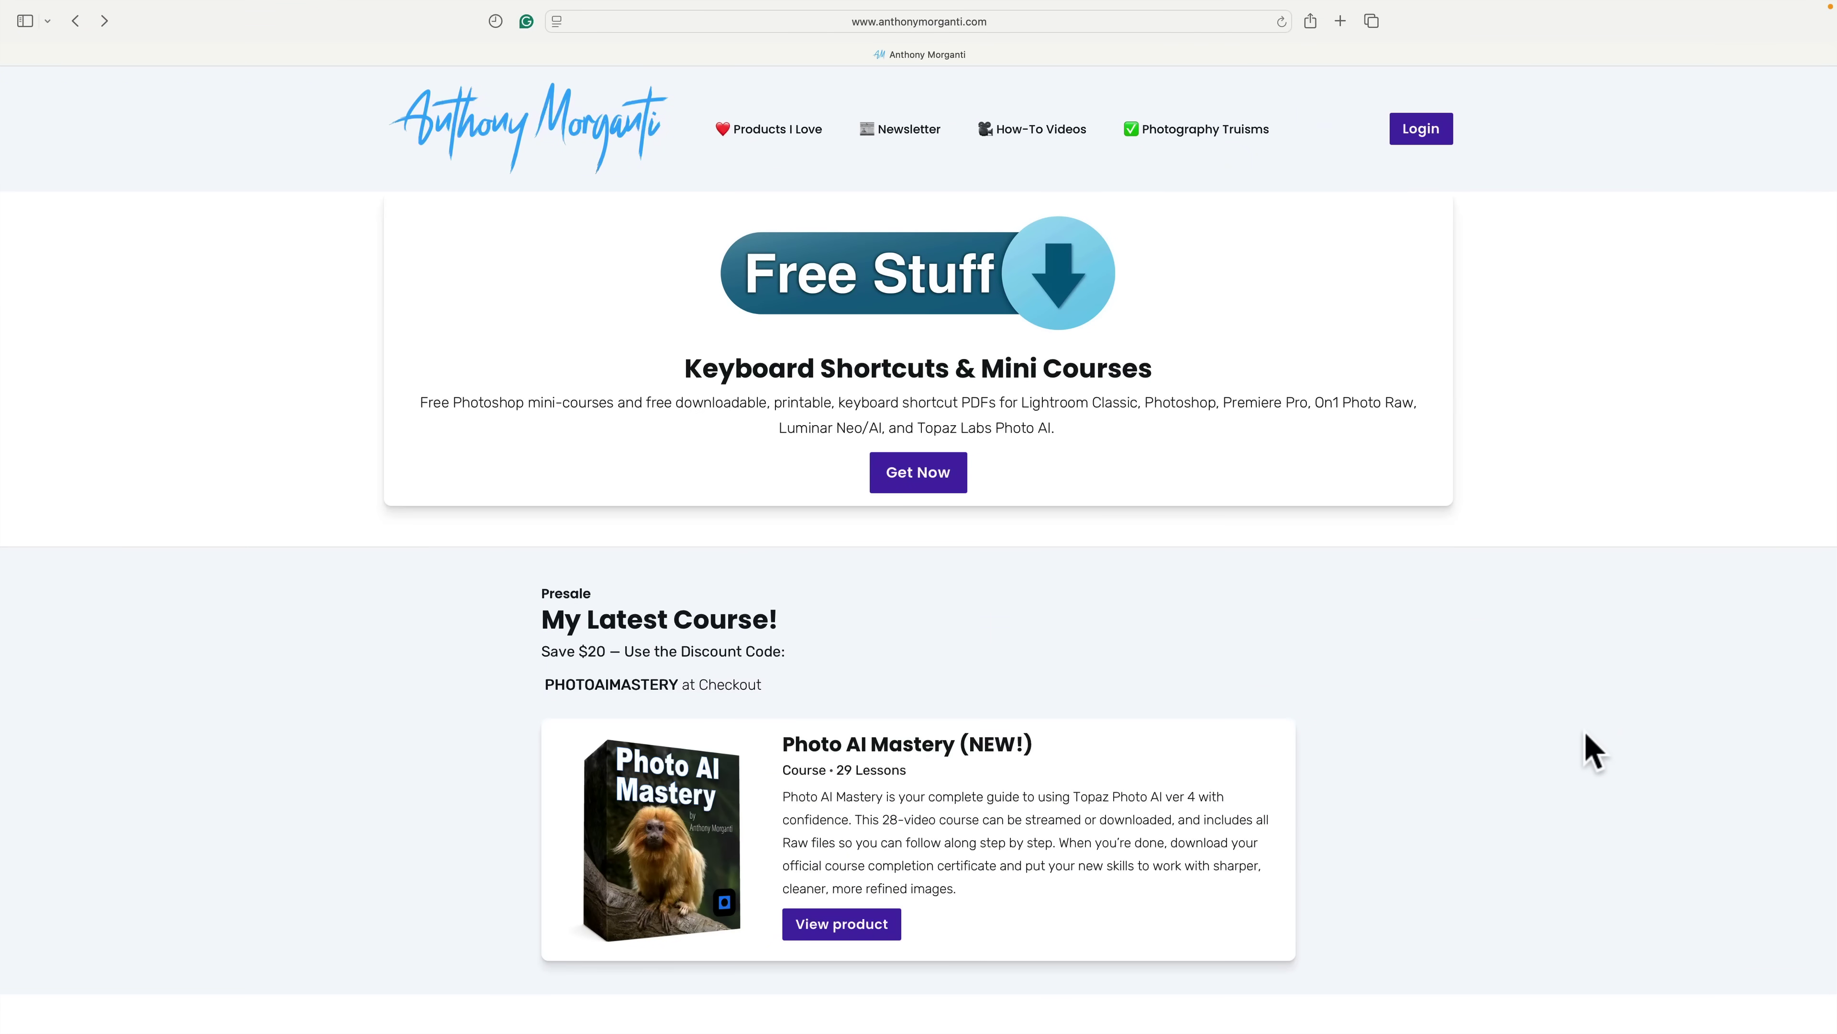
Step: Scroll through the Free Stuff mini courses and keyboard-shortcut PDF cards, then back up
scroll(1584, 733, "down", 5)
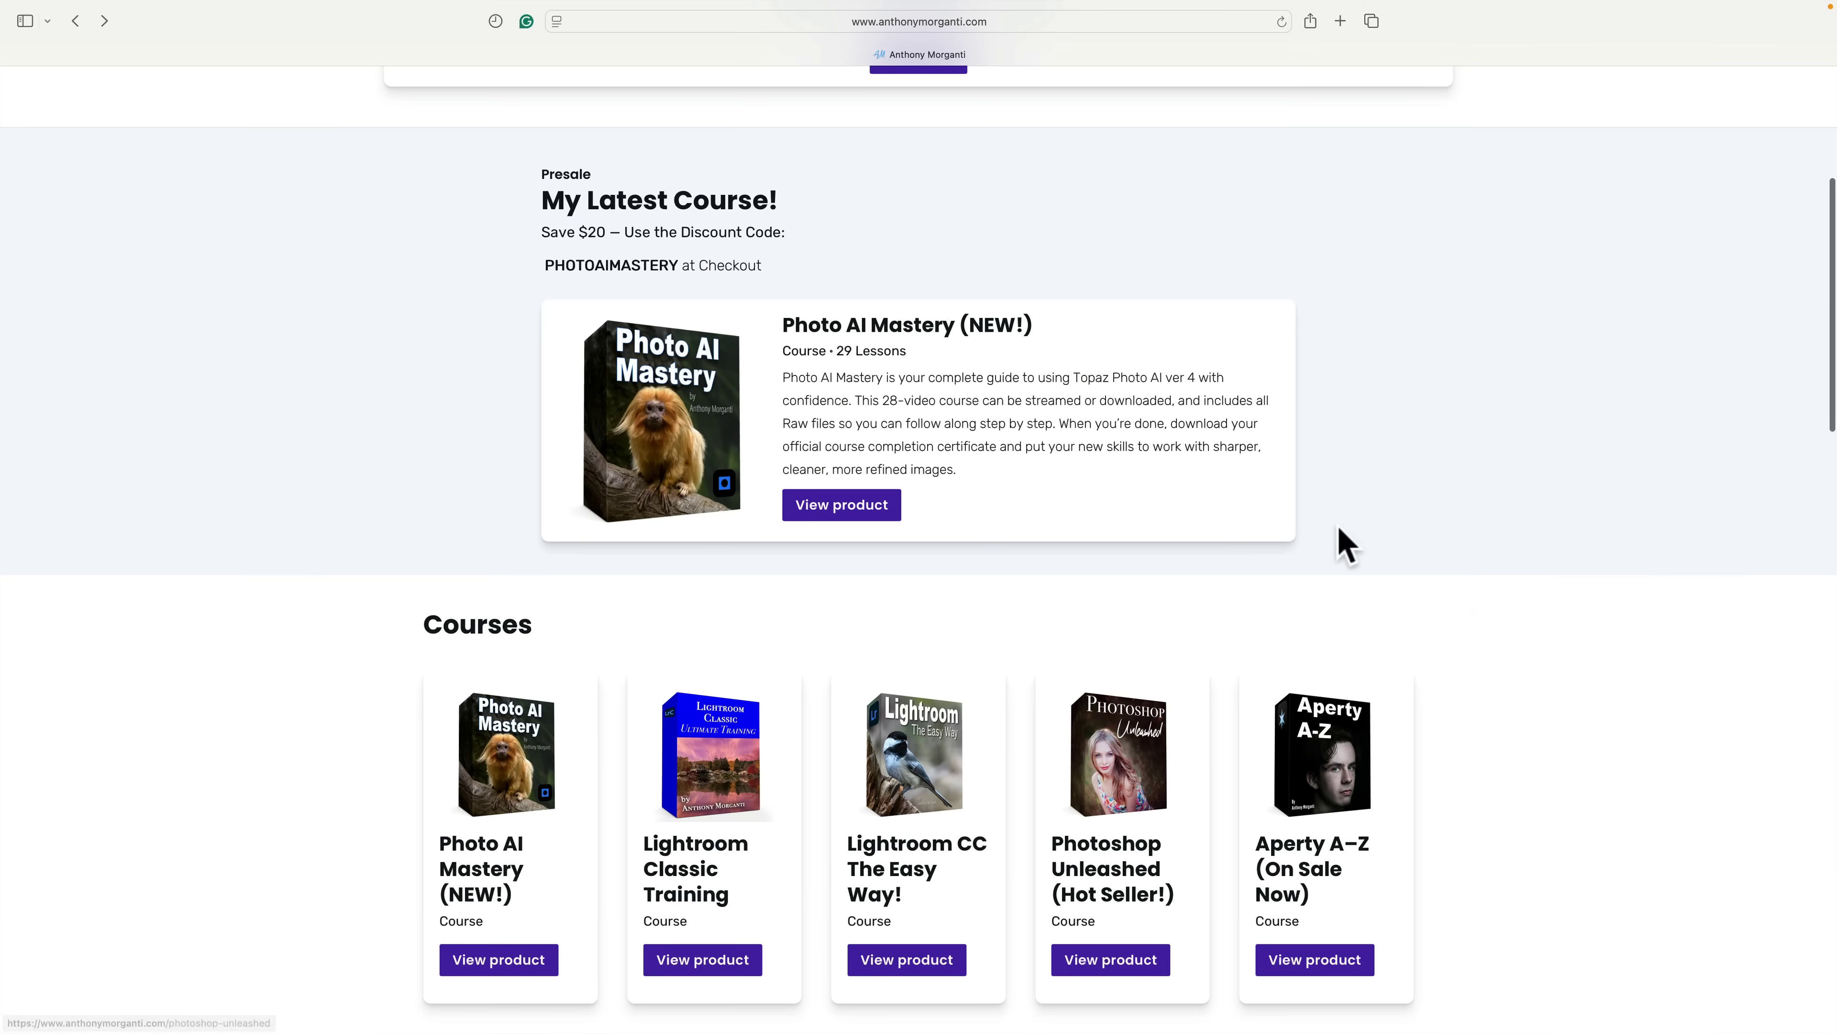
scroll(1340, 532, "up", 5)
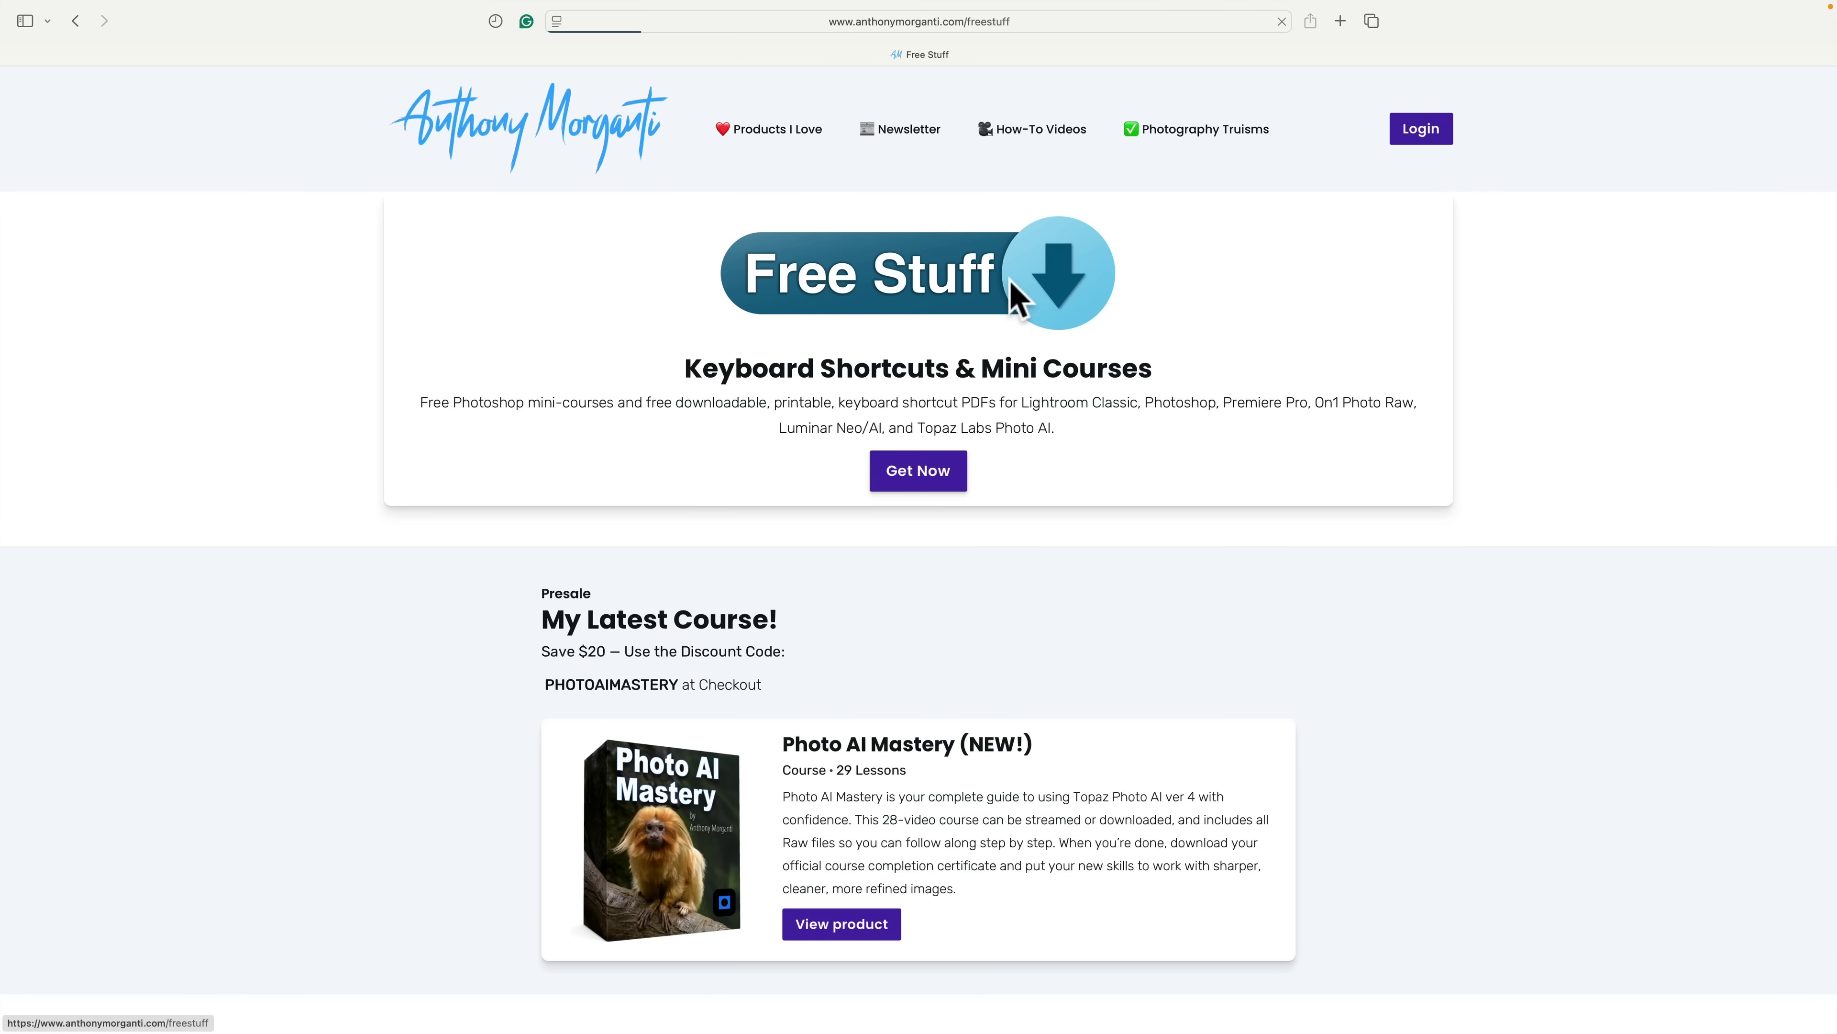
scroll(863, 448, "down", 3)
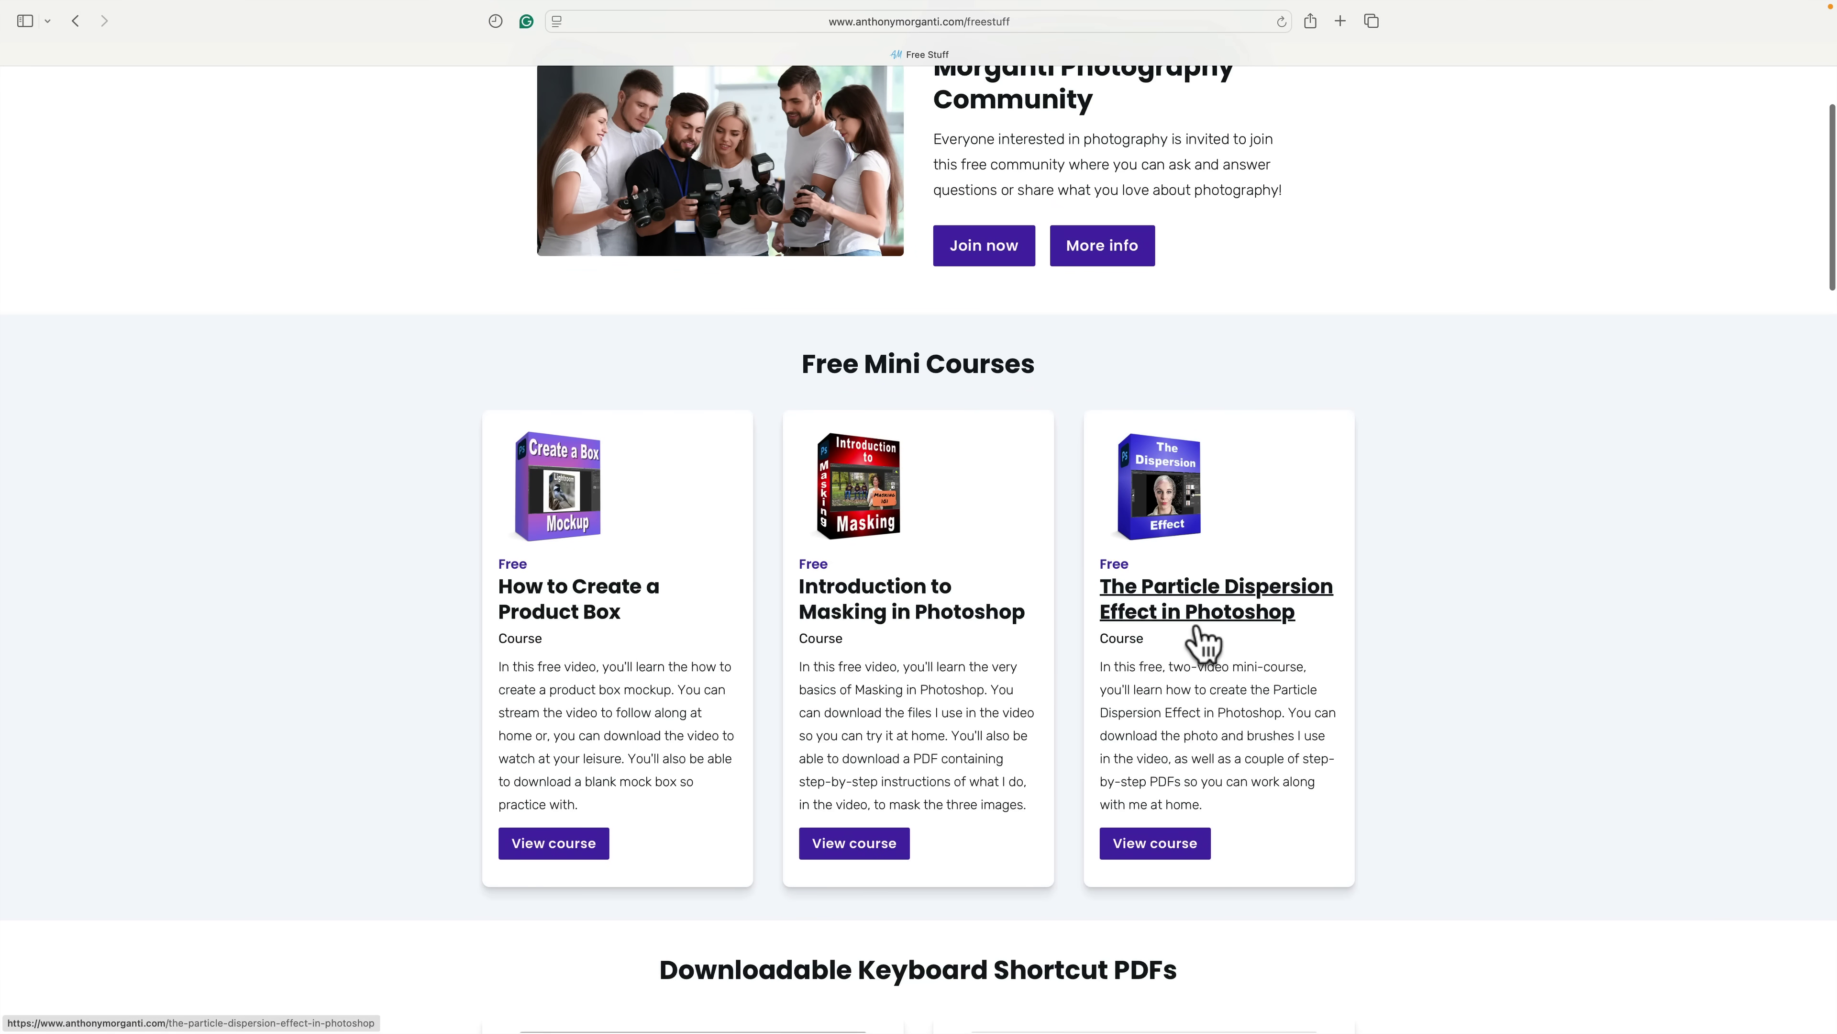
scroll(1262, 640, "down", 8)
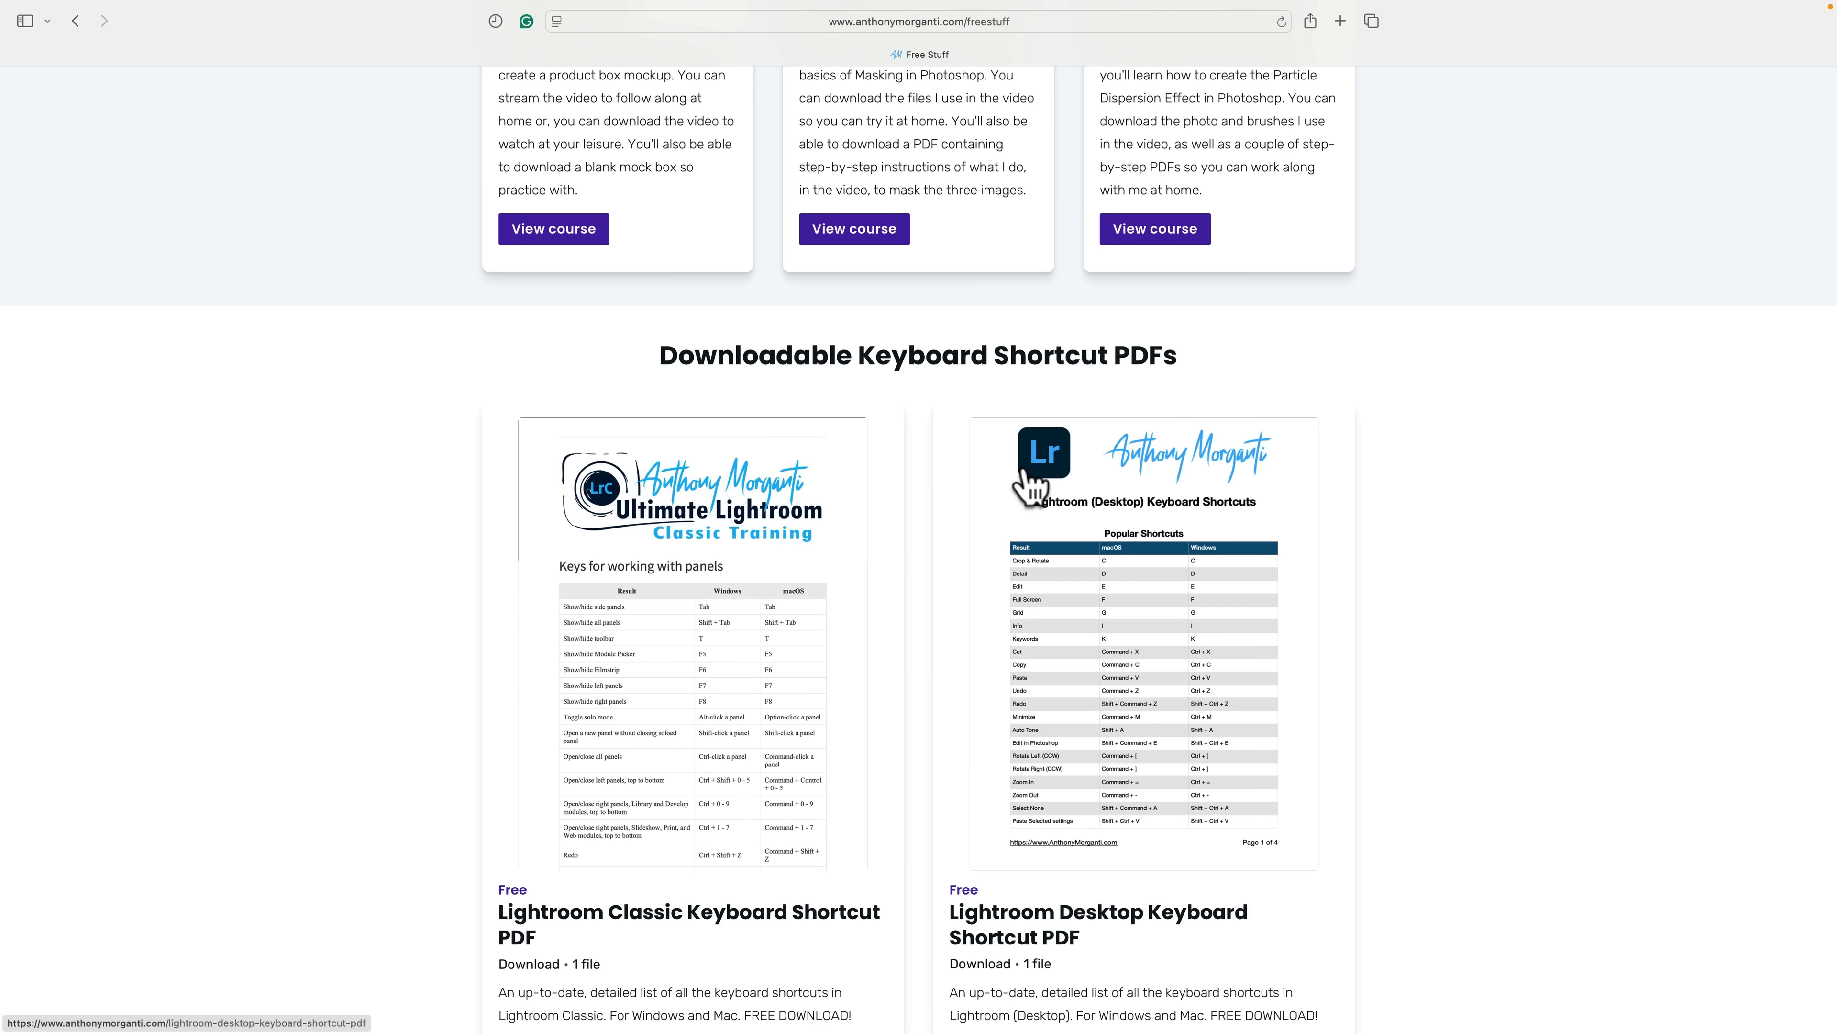
scroll(1030, 483, "down", 5)
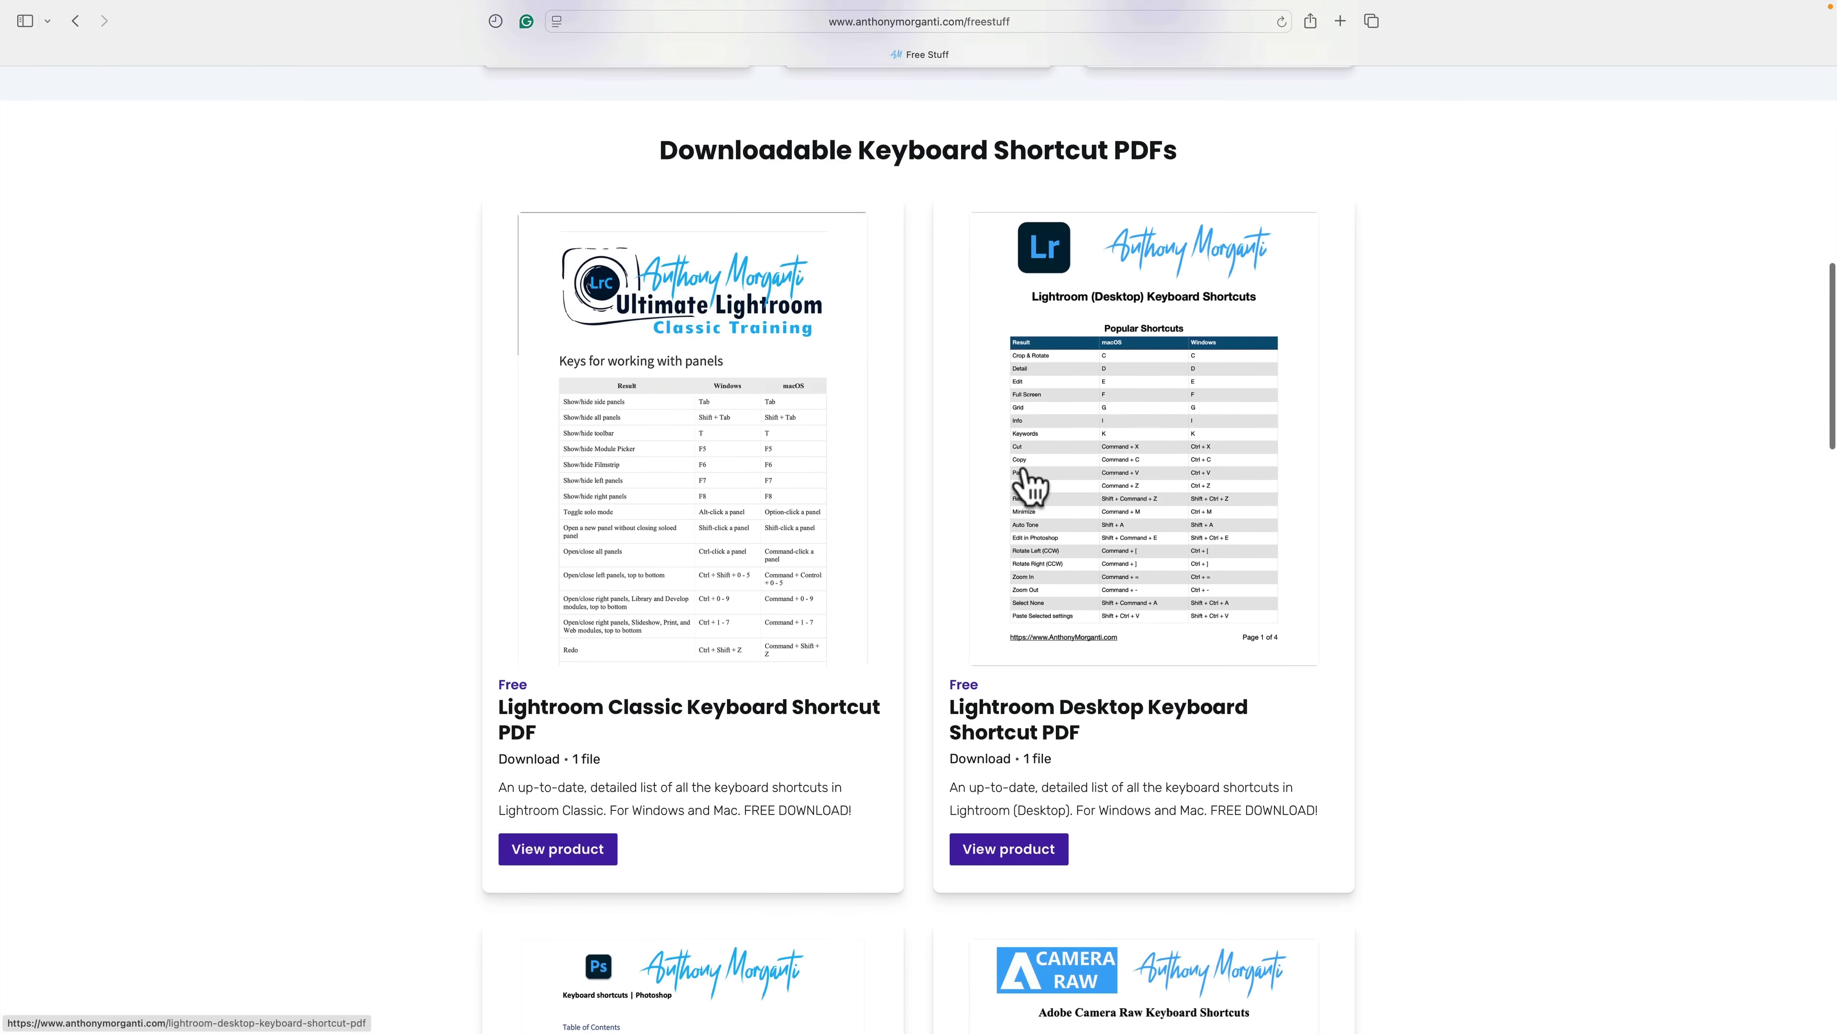
scroll(1031, 484, "down", 1)
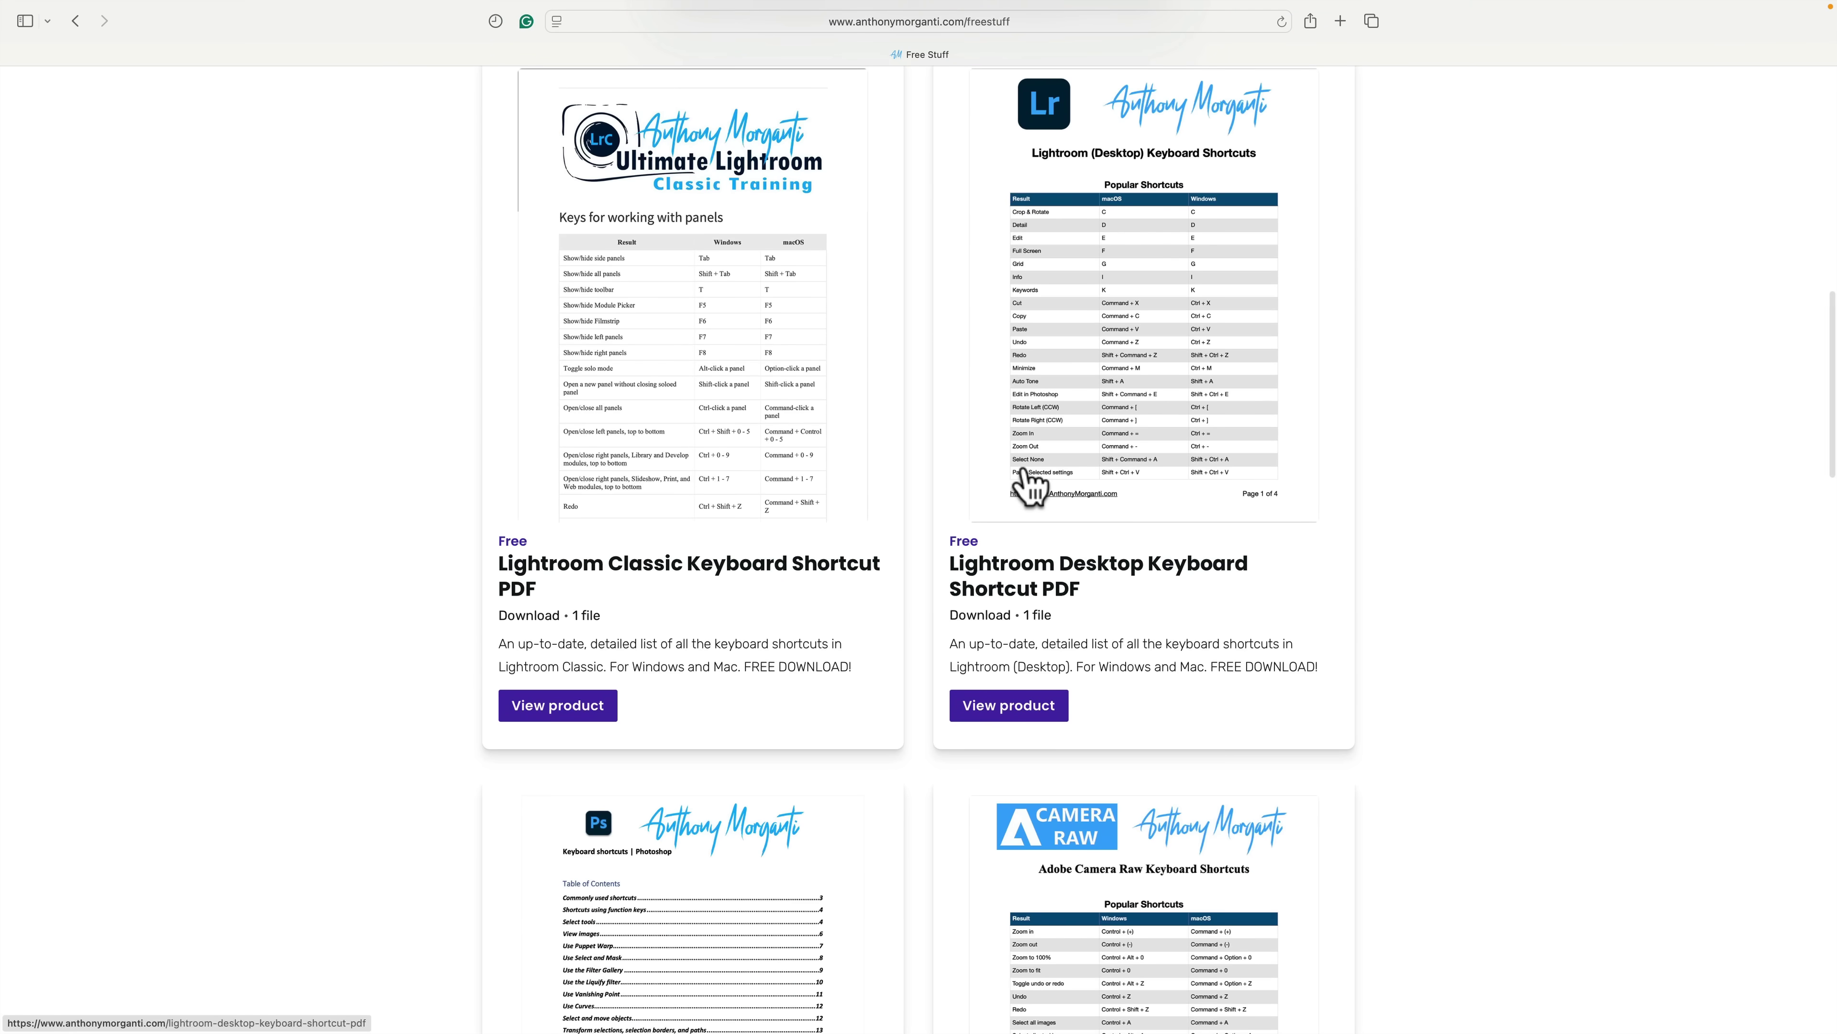
scroll(1031, 483, "down", 6)
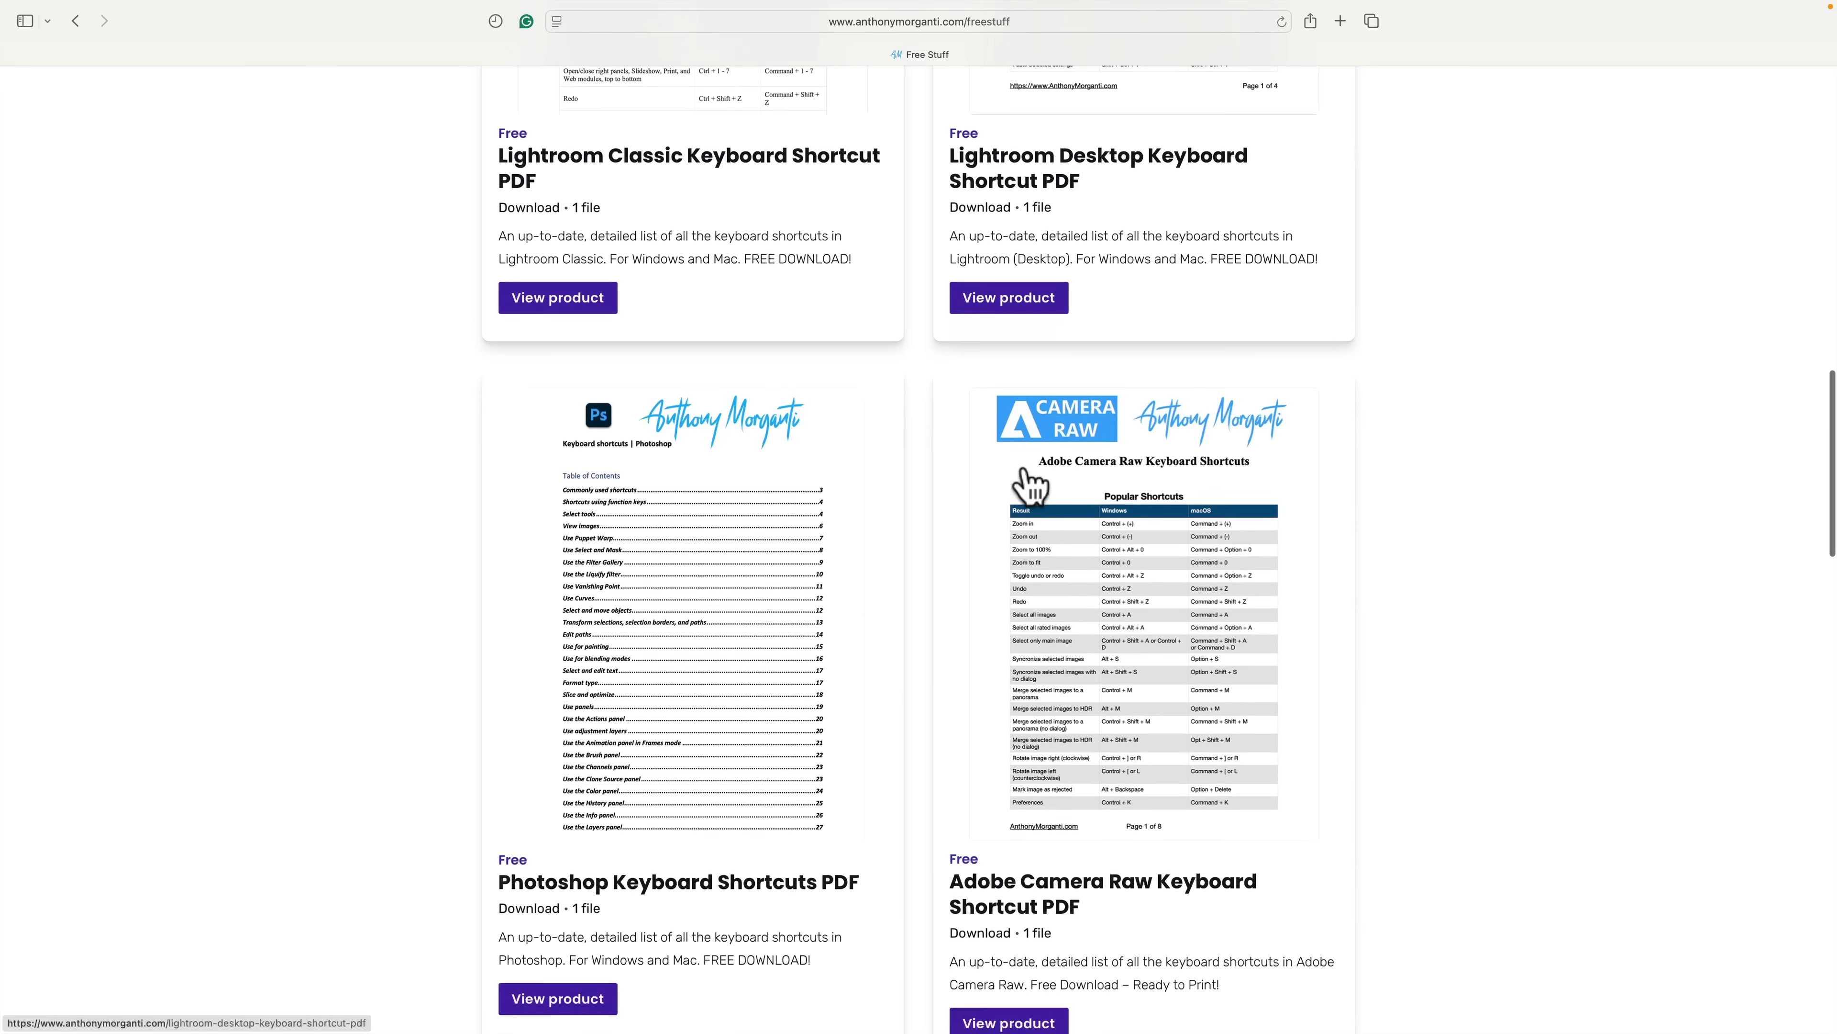
scroll(1031, 483, "down", 13)
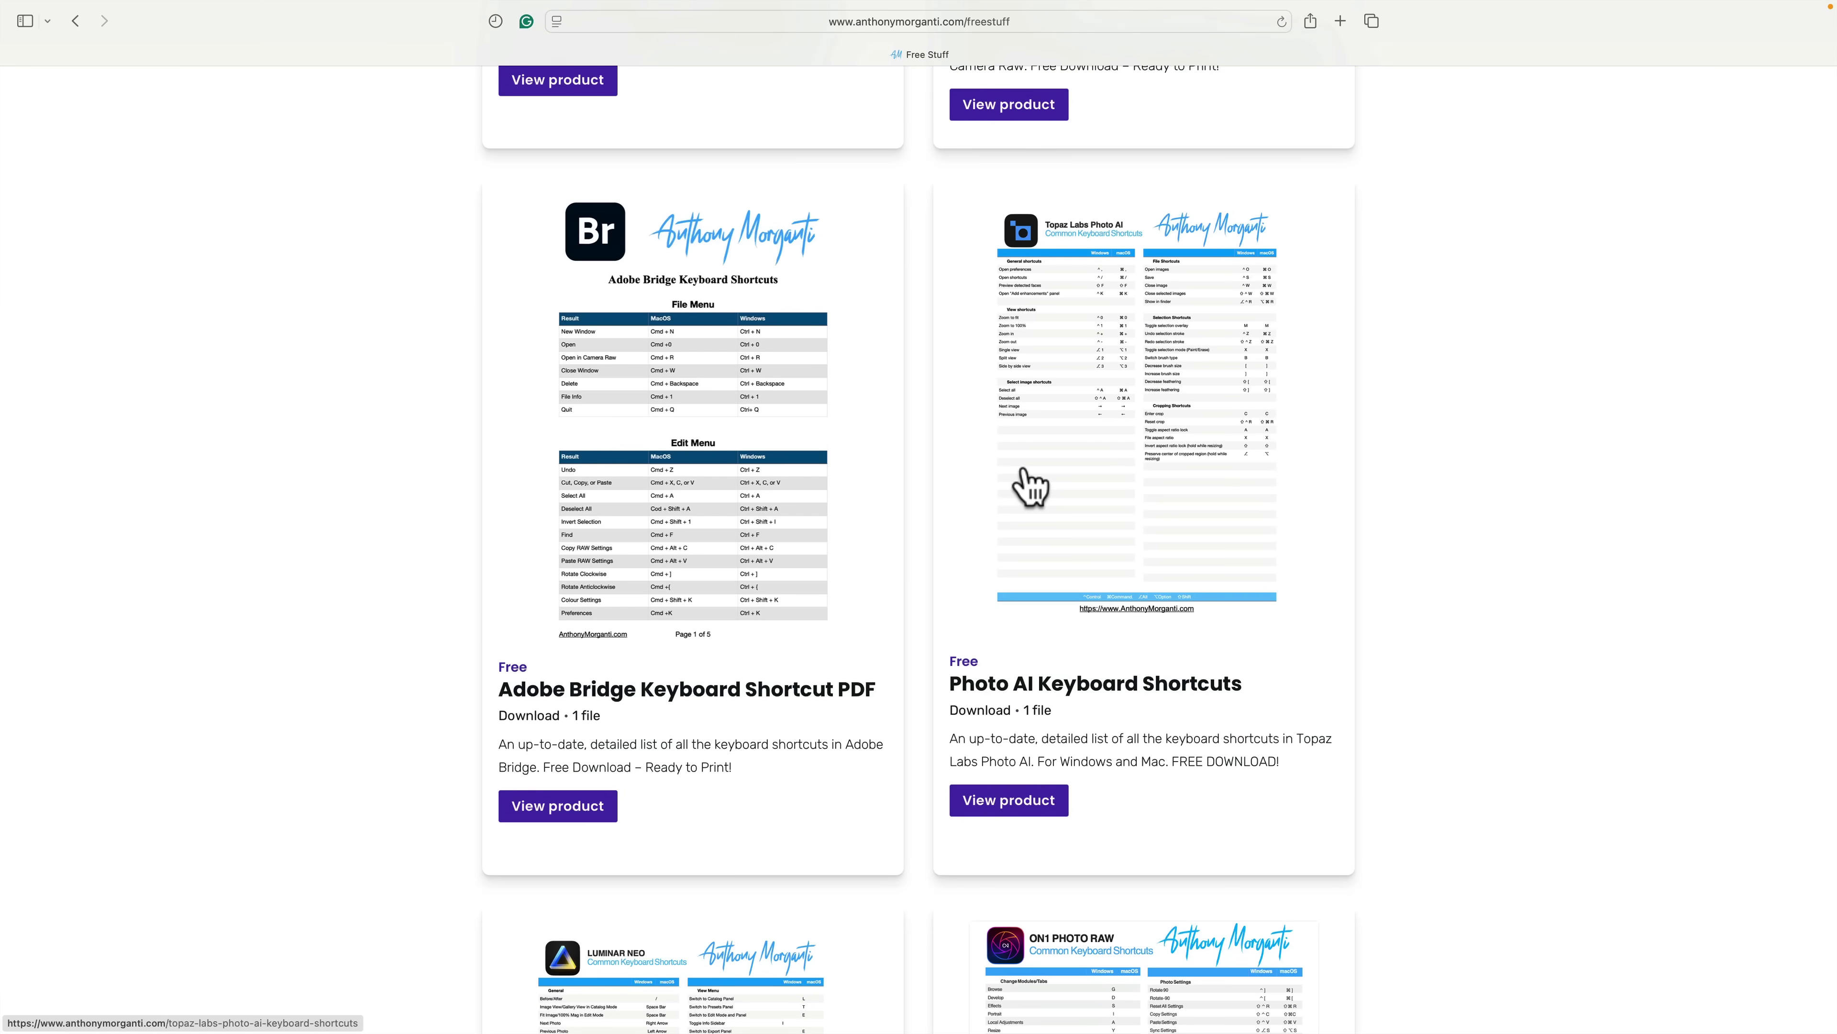
scroll(1031, 486, "down", 12)
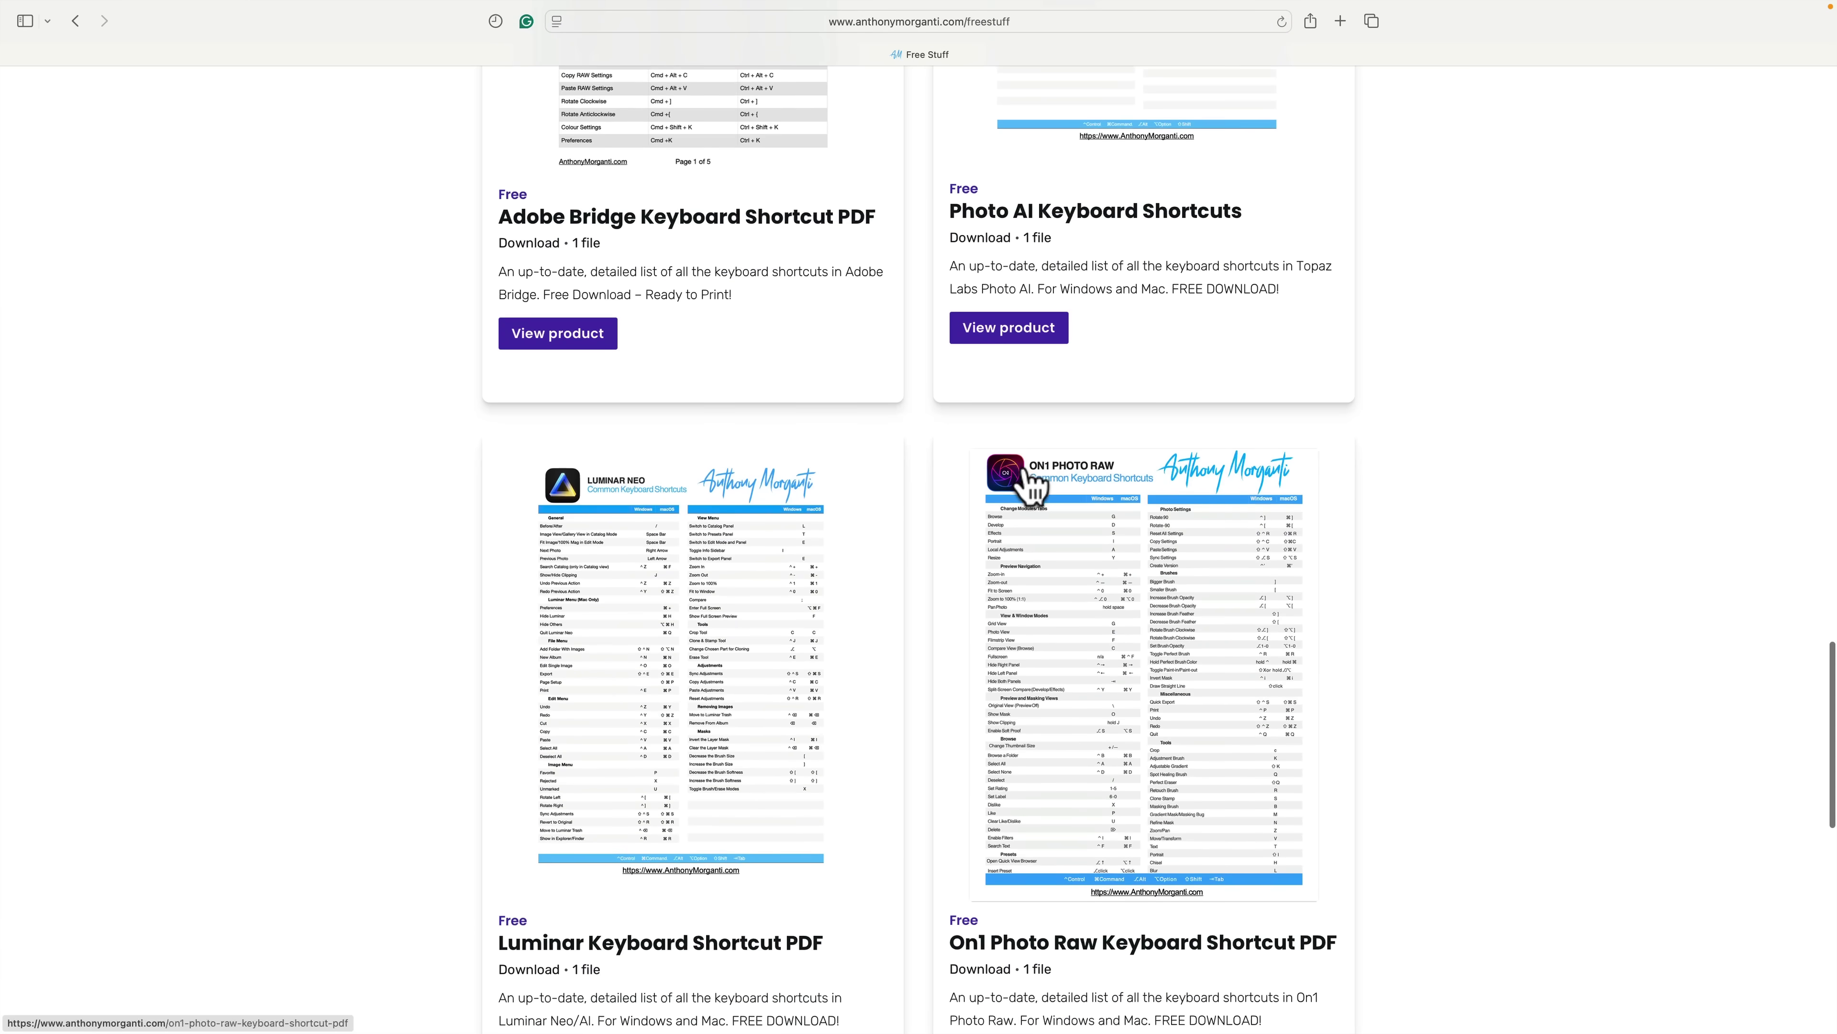
scroll(1031, 483, "down", 6)
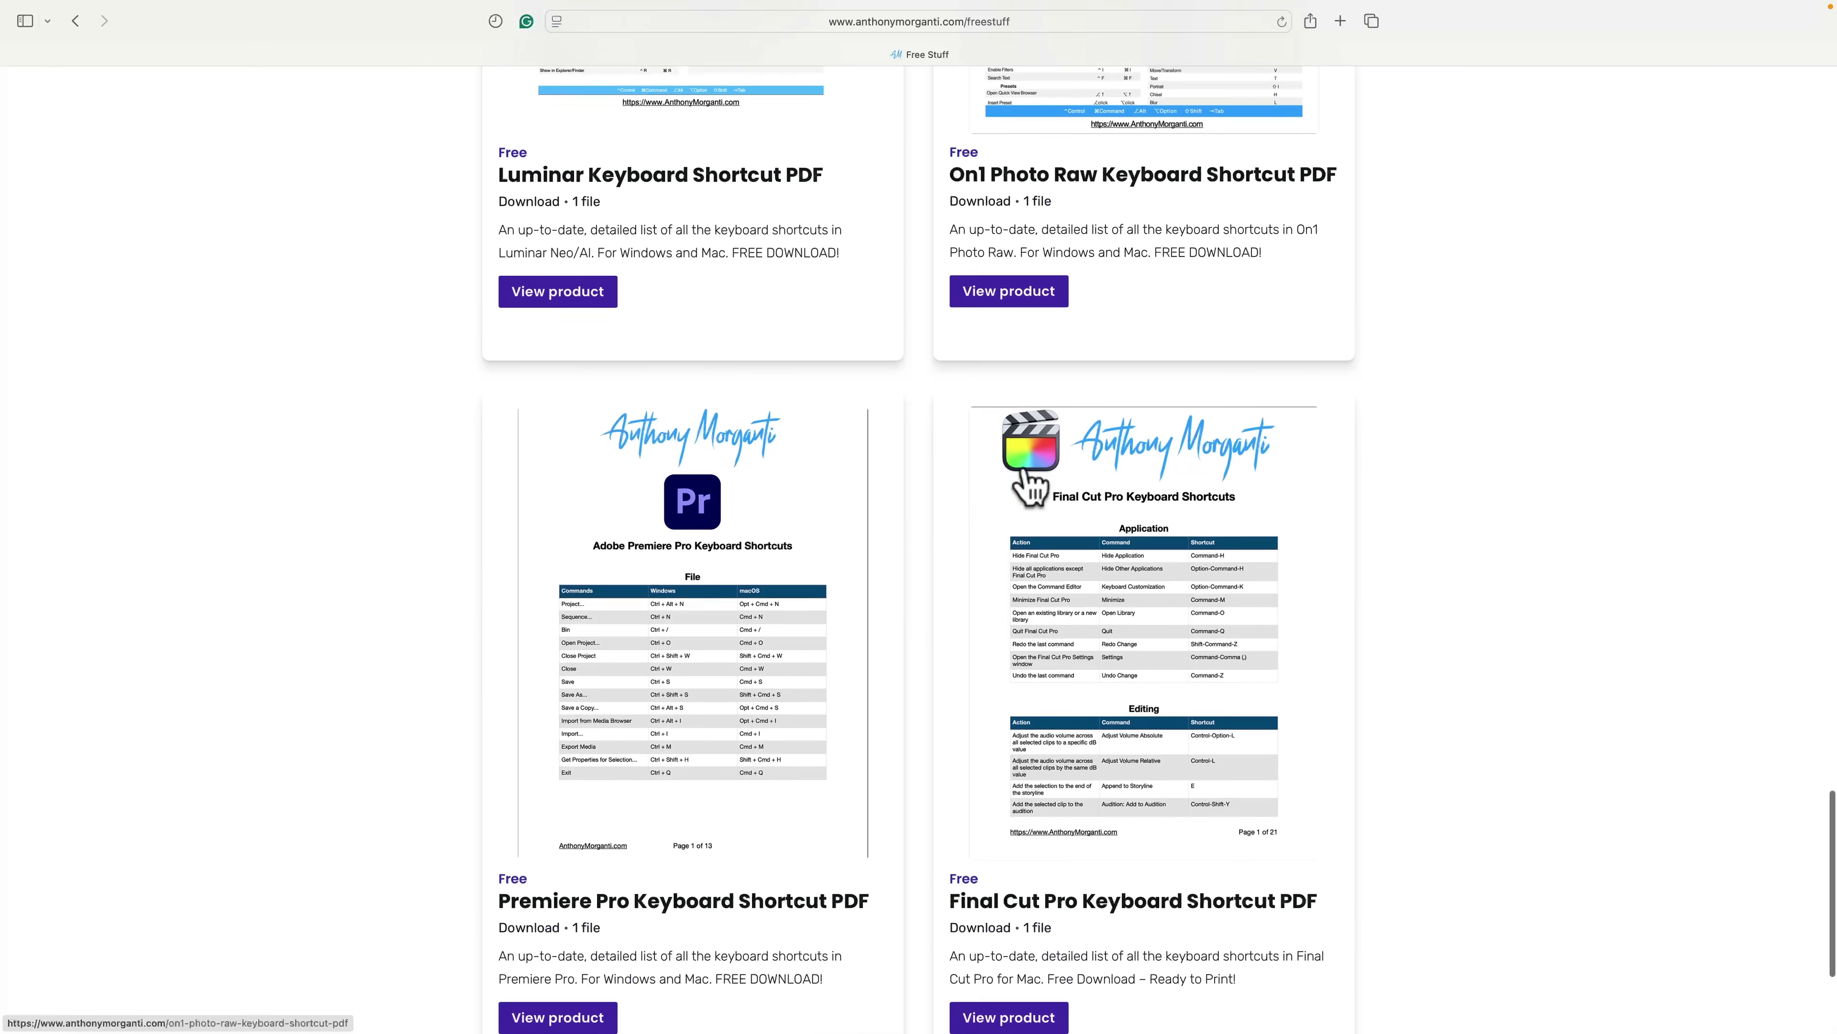
scroll(1031, 486, "down", 6)
scroll(1031, 486, "up", 13)
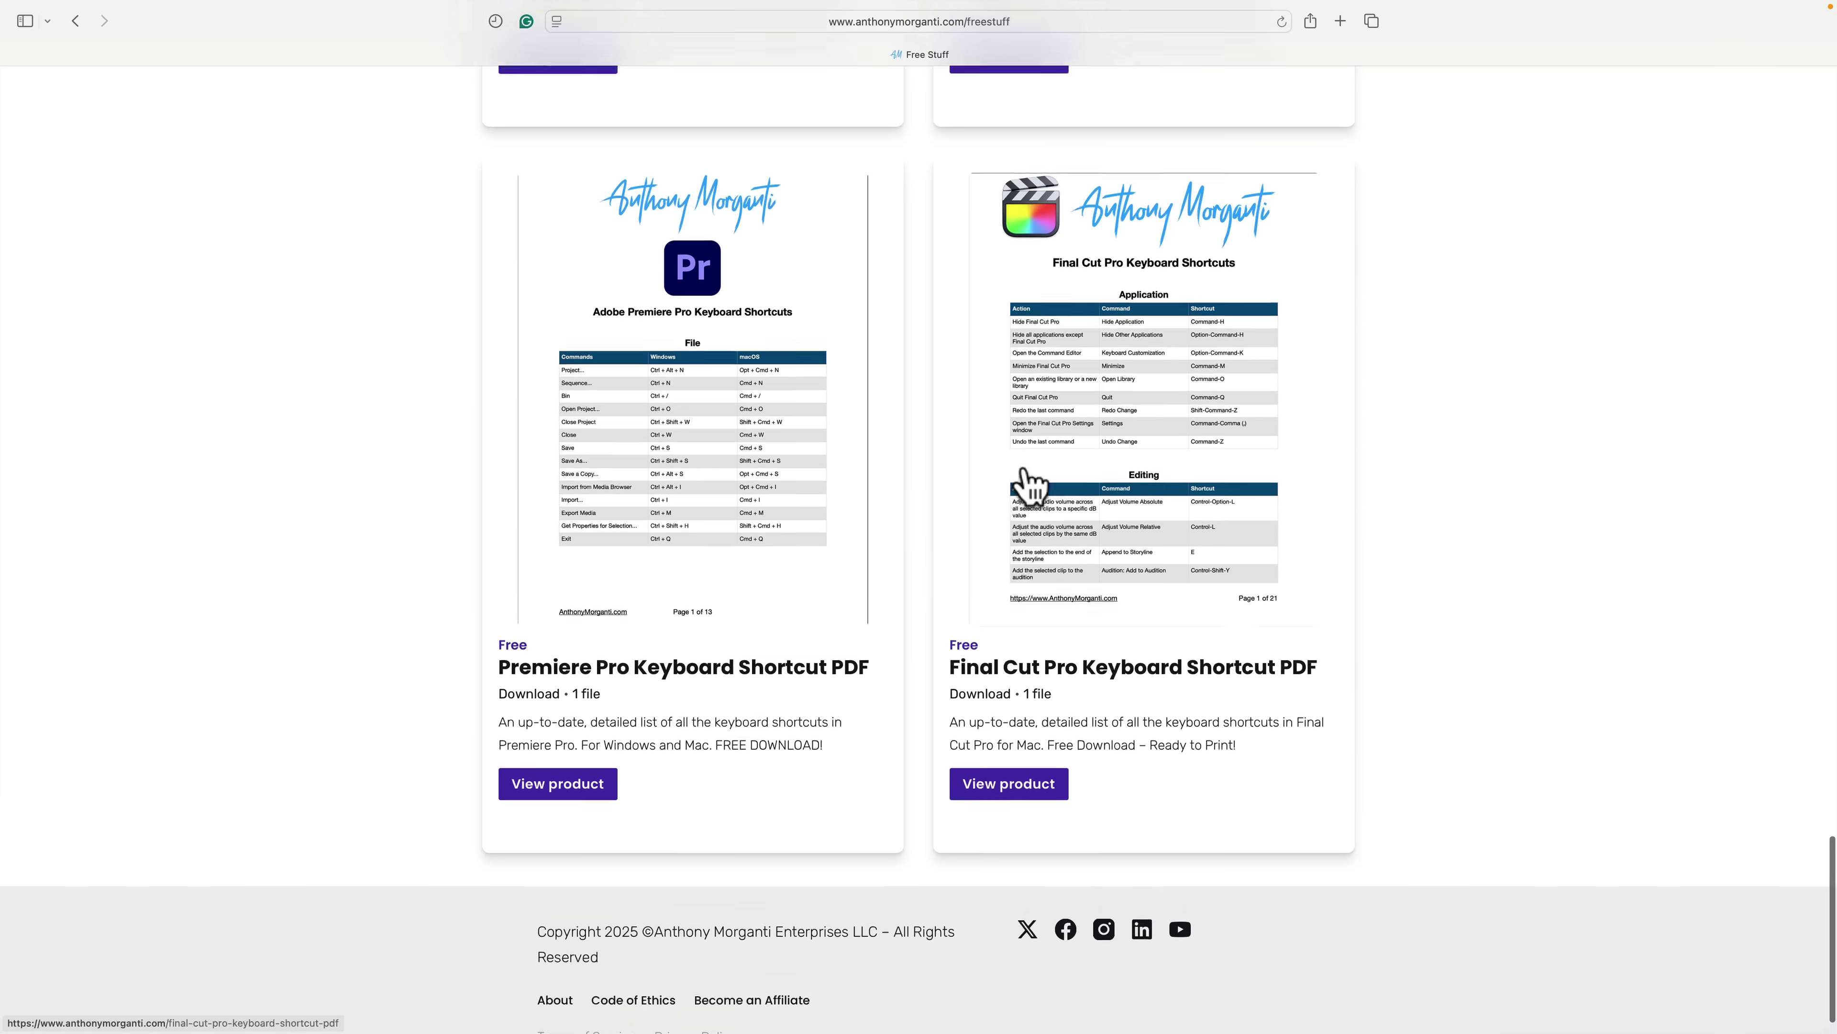
scroll(1031, 486, "up", 1)
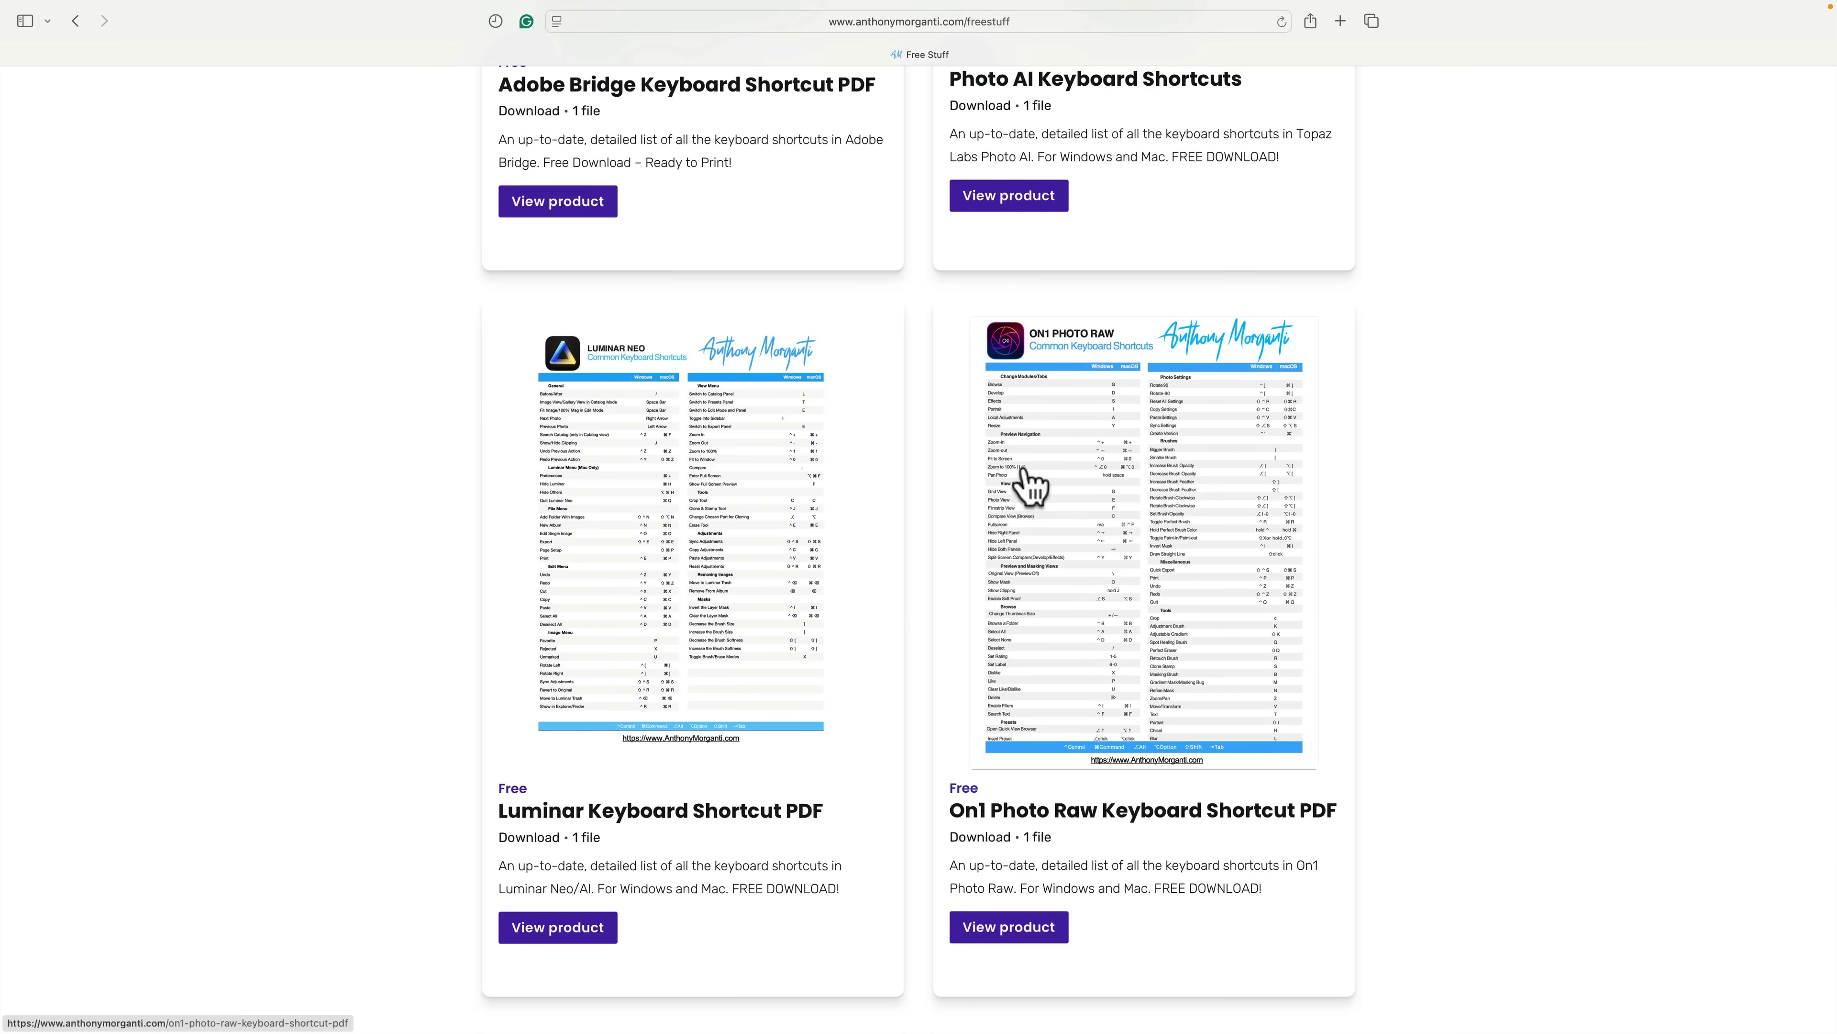
scroll(1030, 487, "up", 20)
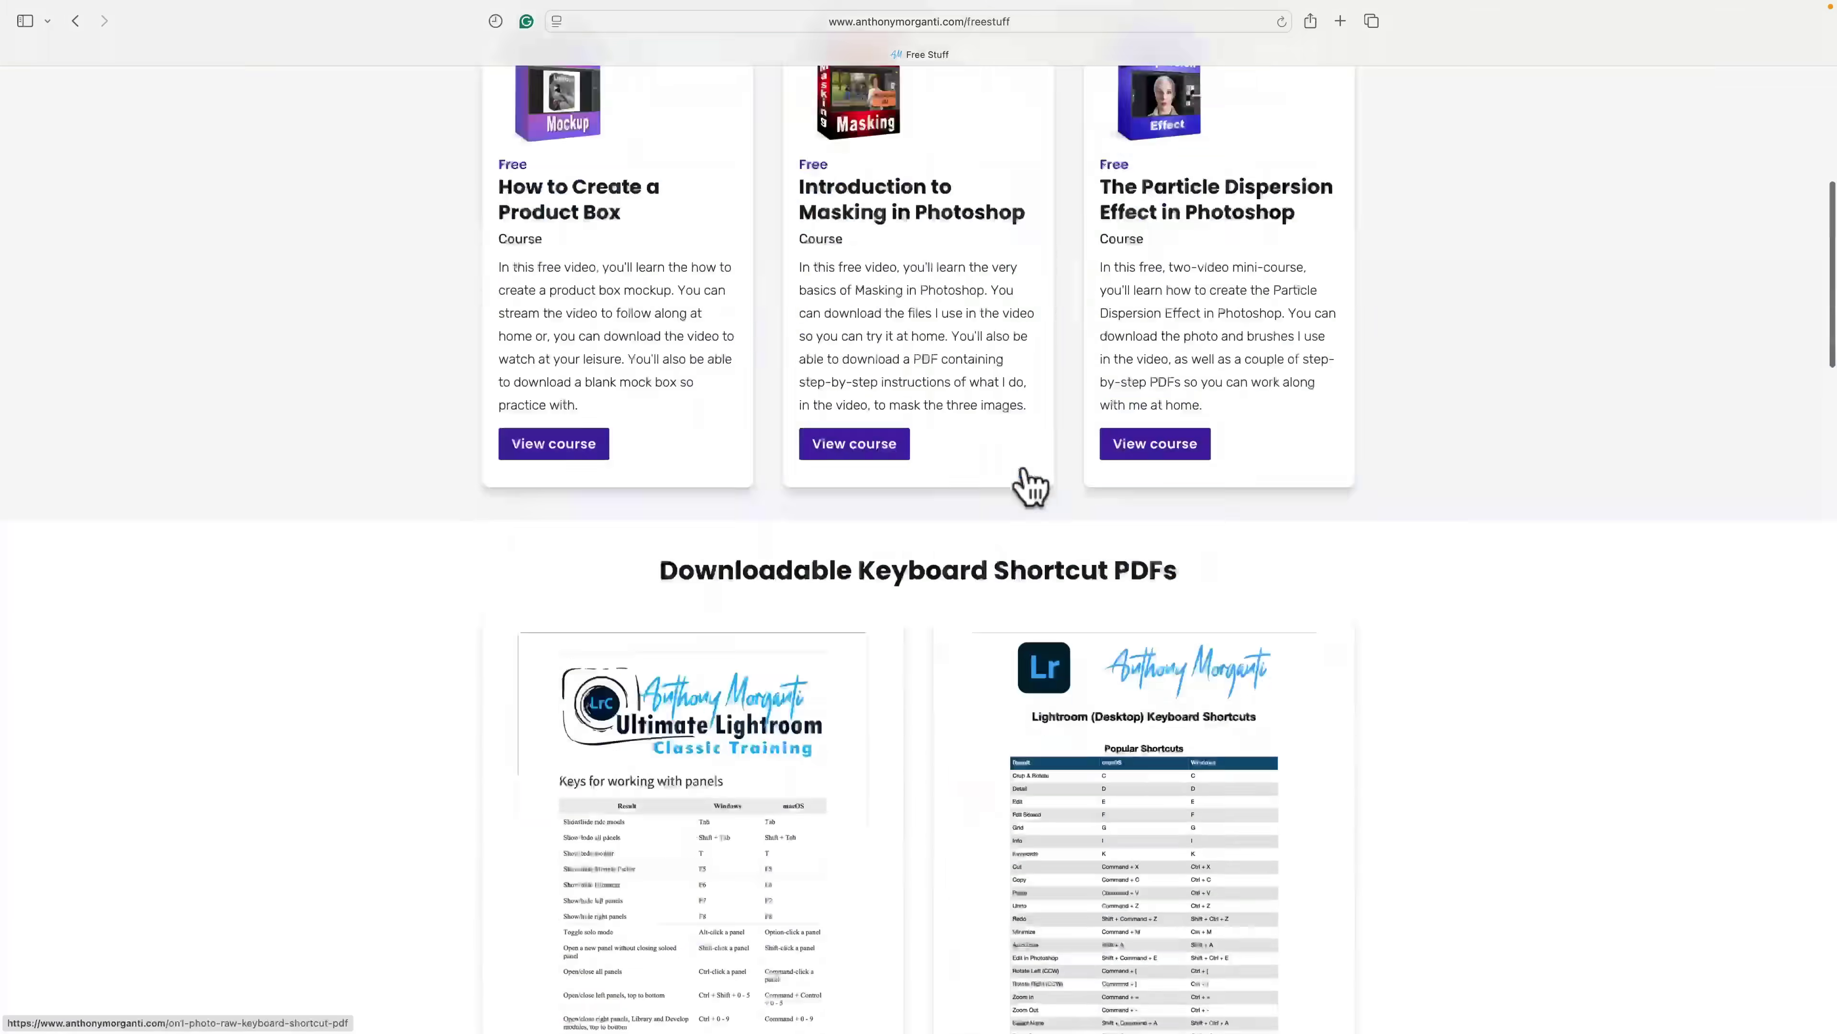